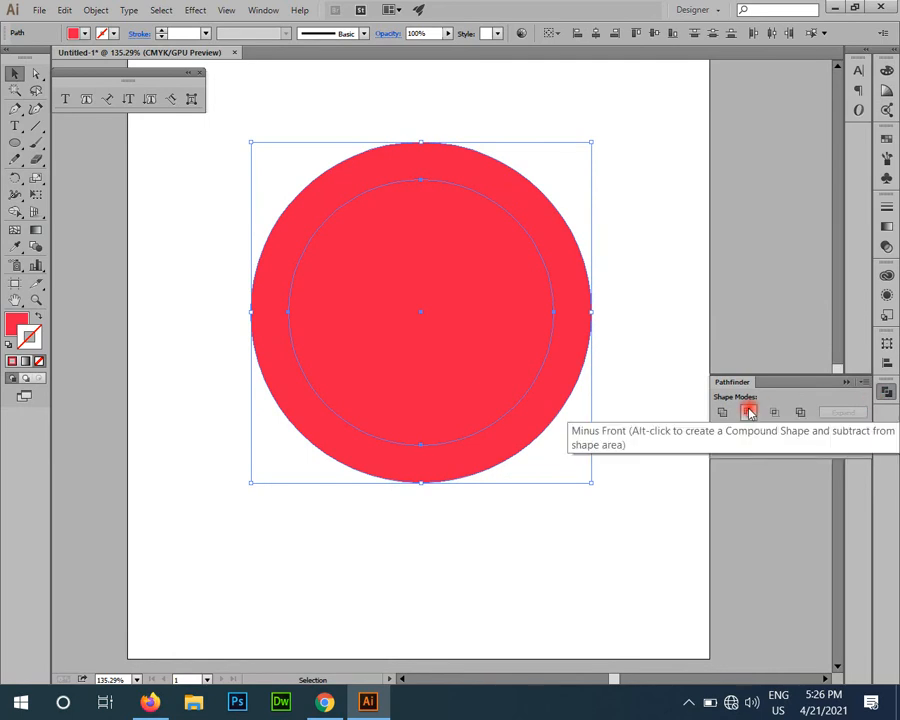
# Step: Subtract the inner circle from the larger one with Minus Front and draw a smaller circle inside the resulting red ring
pyautogui.click(749, 413)
pyautogui.click(608, 504)
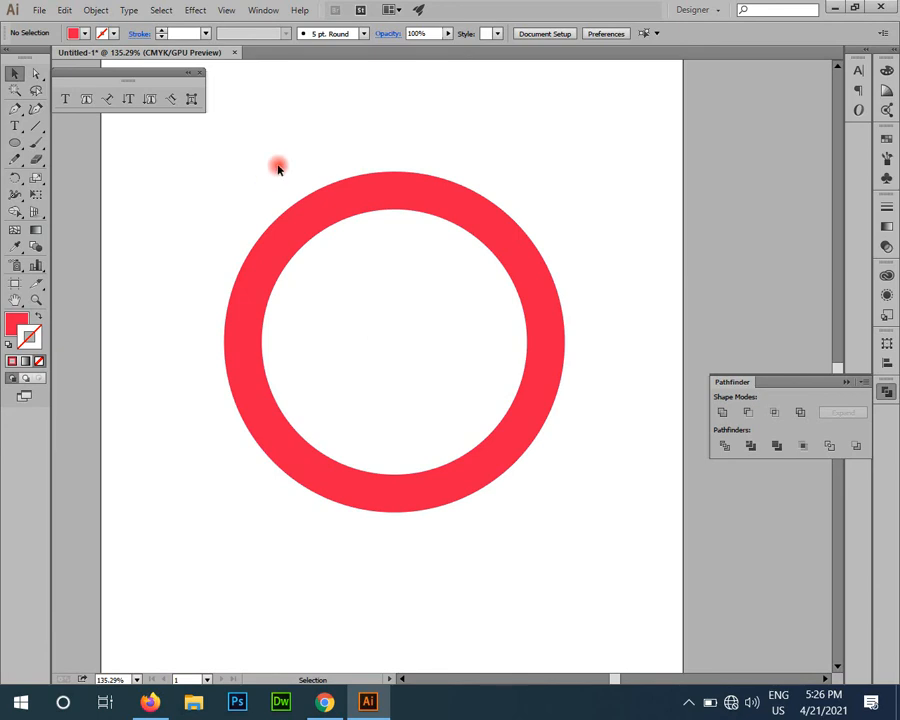
pyautogui.click(10, 141)
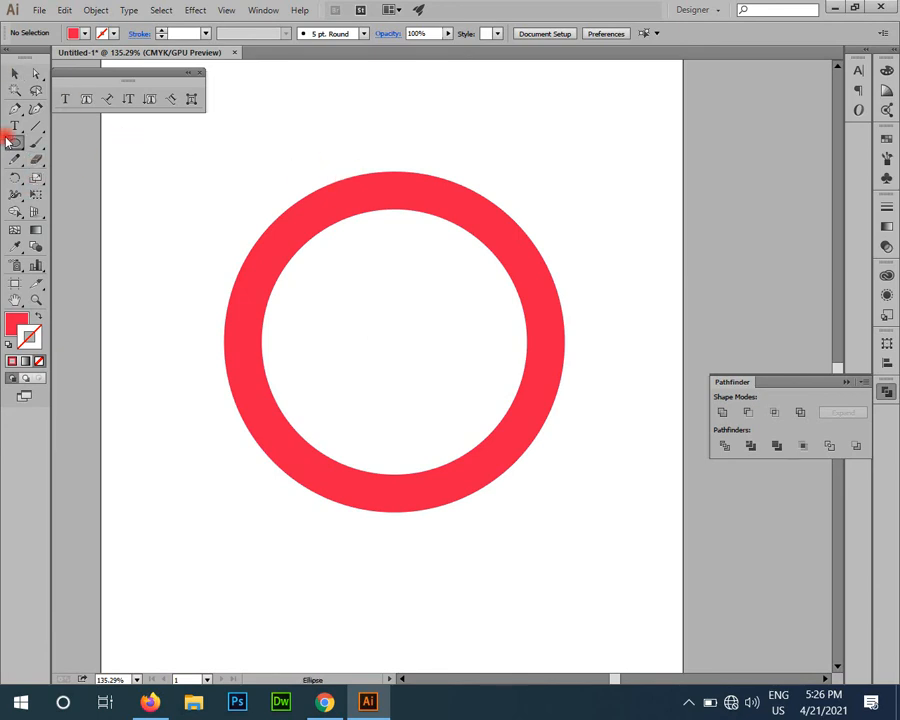
pyautogui.moveTo(289, 240); pyautogui.dragTo(468, 458)
# Step: Align the smaller circle and the ring to a common centre, horizontally and vertically
pyautogui.press('z')
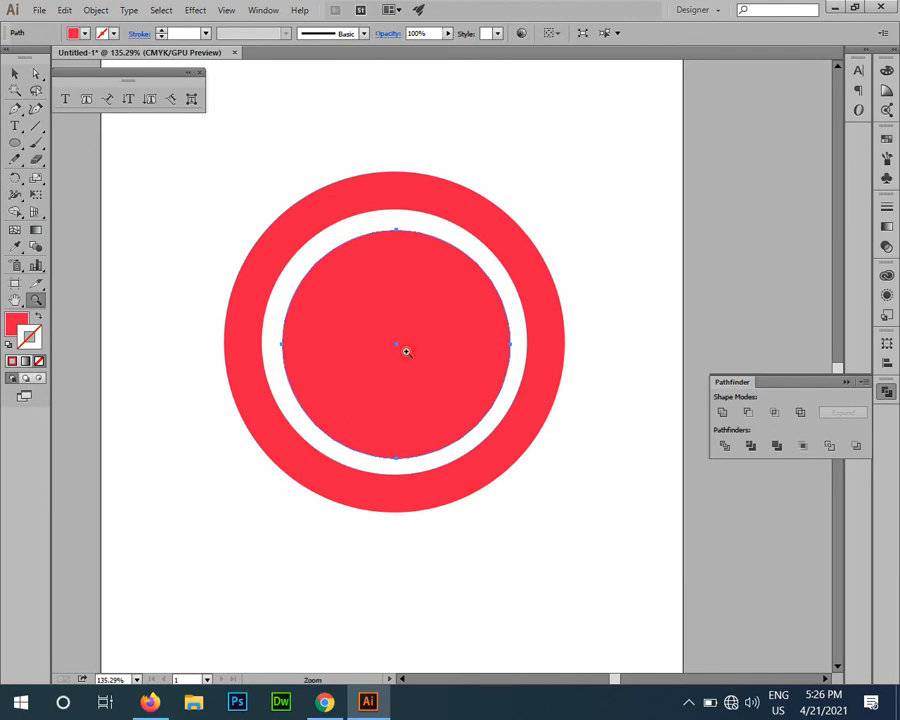
pyautogui.click(391, 291)
pyautogui.press('v')
pyautogui.moveTo(677, 237); pyautogui.dragTo(404, 392)
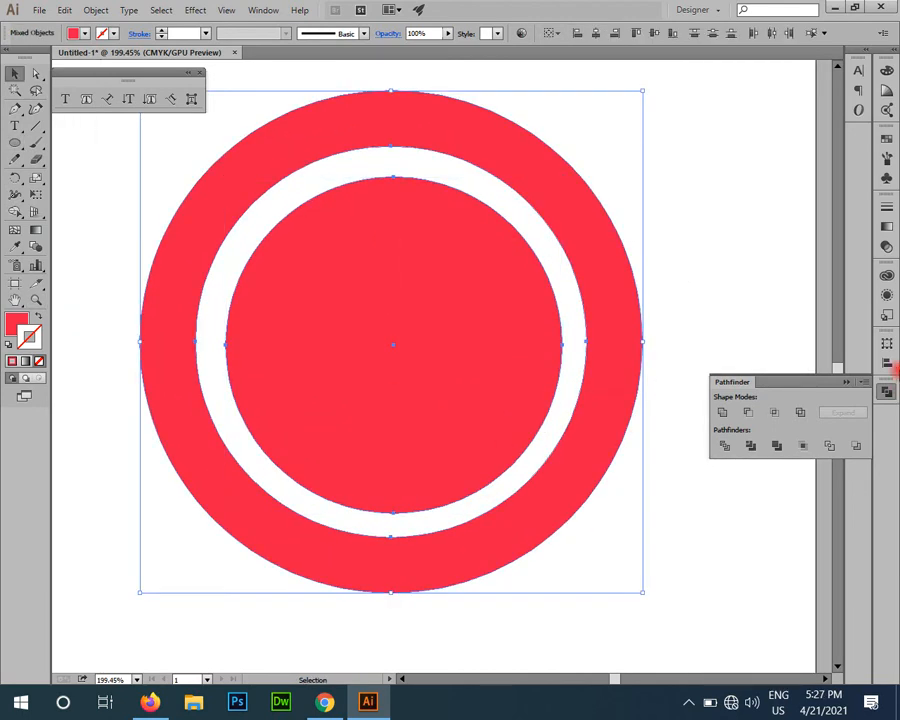
pyautogui.click(887, 361)
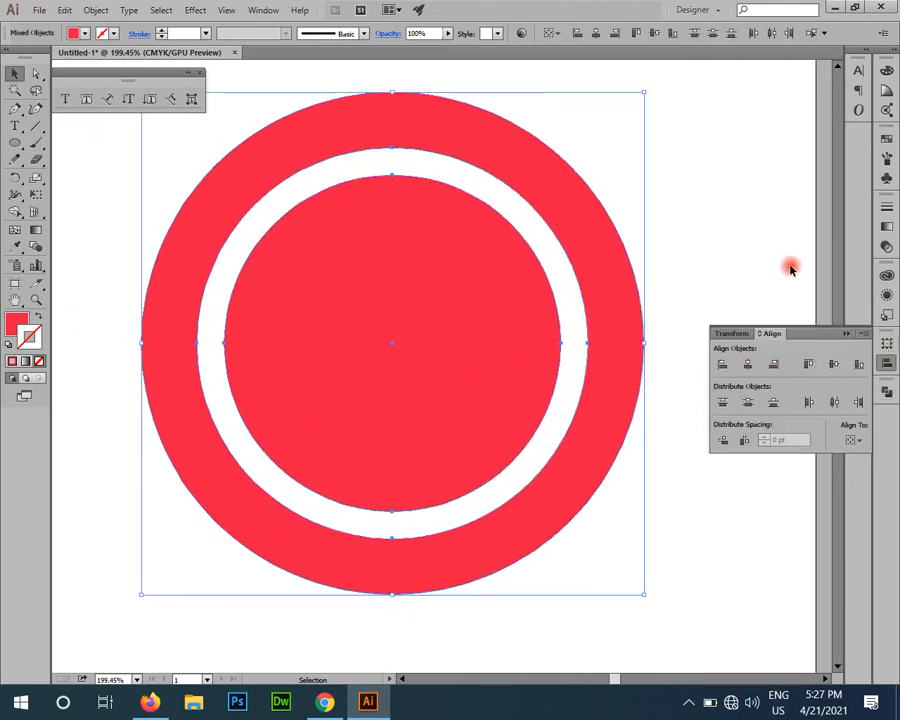
# Step: Convert the inner circle into a type path and enter a long run of filler letters beginning with "ASfasf"
pyautogui.click(370, 287)
pyautogui.click(107, 98)
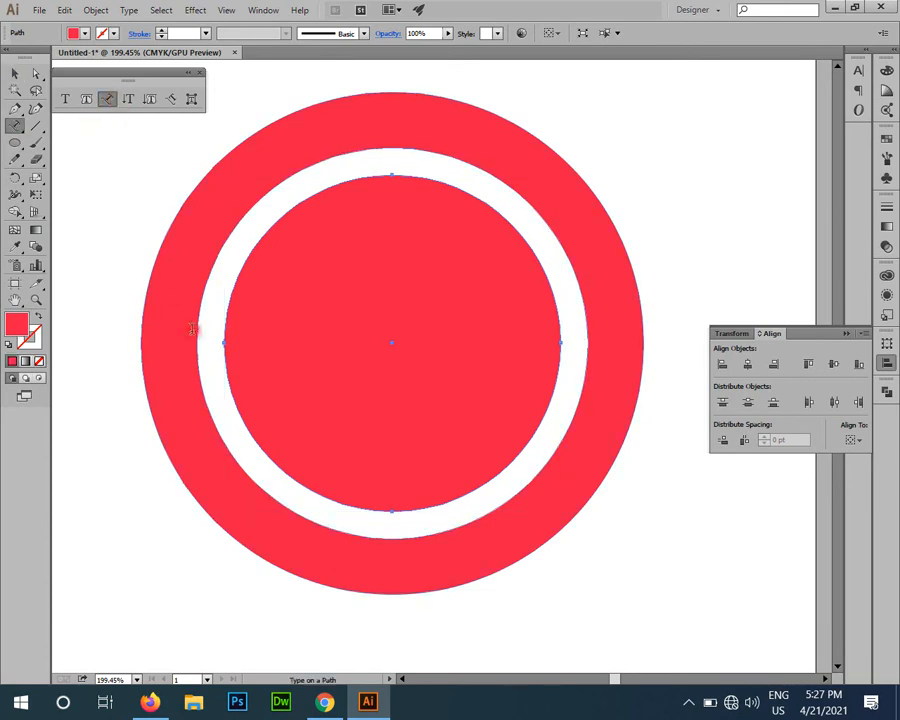
pyautogui.click(226, 338)
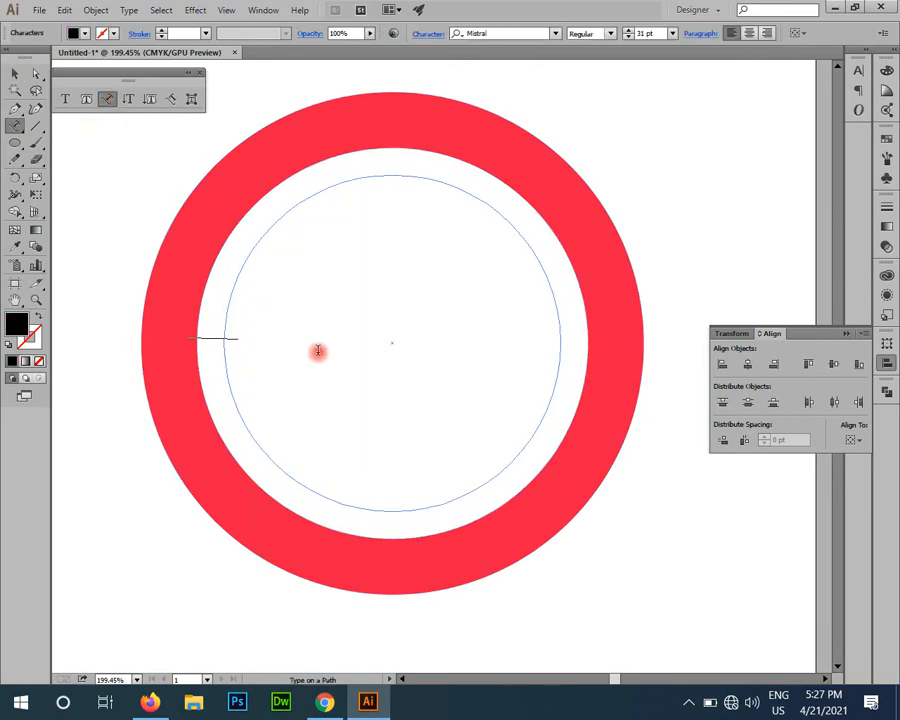
pyautogui.write('ASfasfasfasfasfasfddasfasfasfasfasfasfasfa')
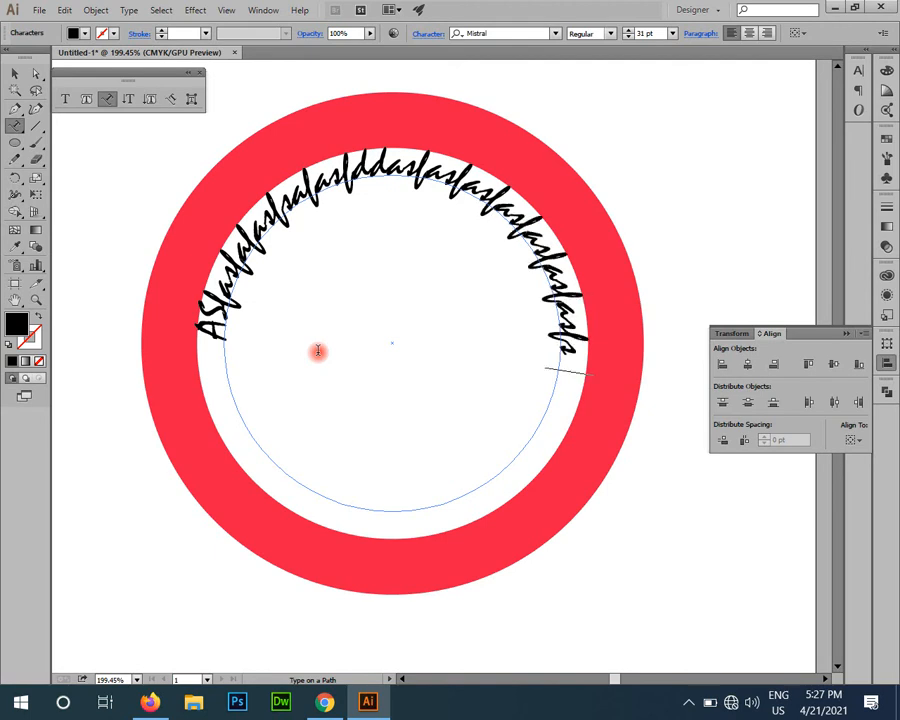
# Step: Scale up the circular text from its centre so the letters sit on the red band
pyautogui.click(16, 74)
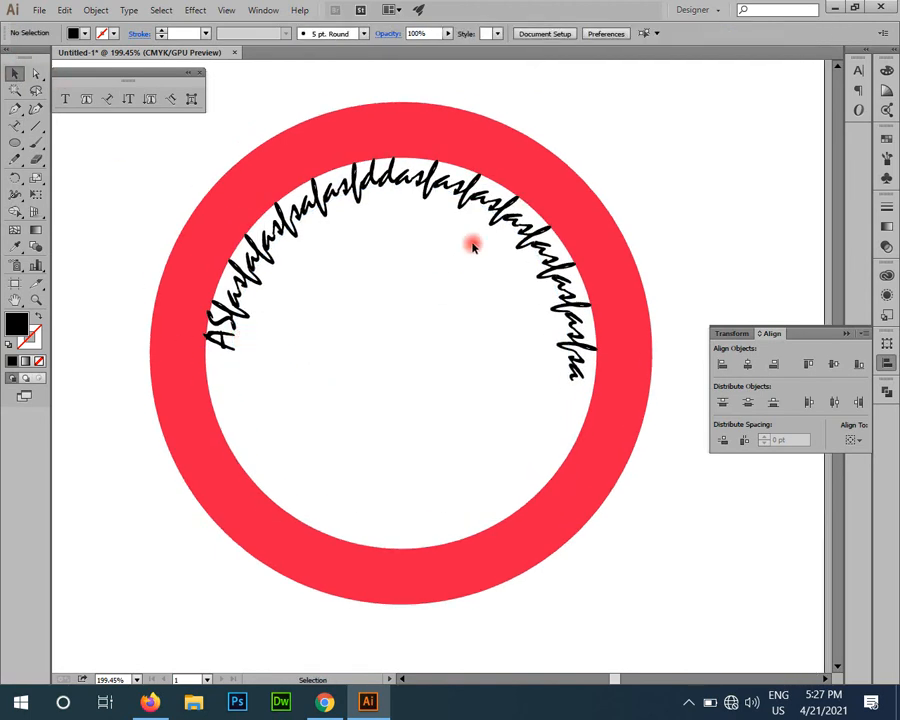
pyautogui.click(490, 203)
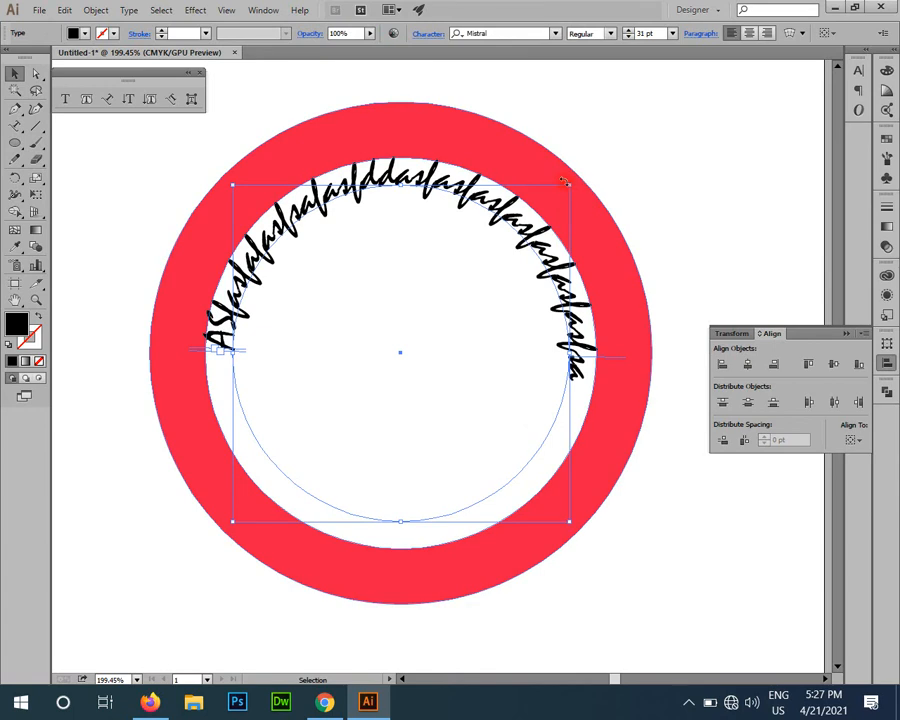
pyautogui.moveTo(570, 188); pyautogui.dragTo(640, 148)
pyautogui.click(655, 165)
pyautogui.scroll(-3, 645, 320)
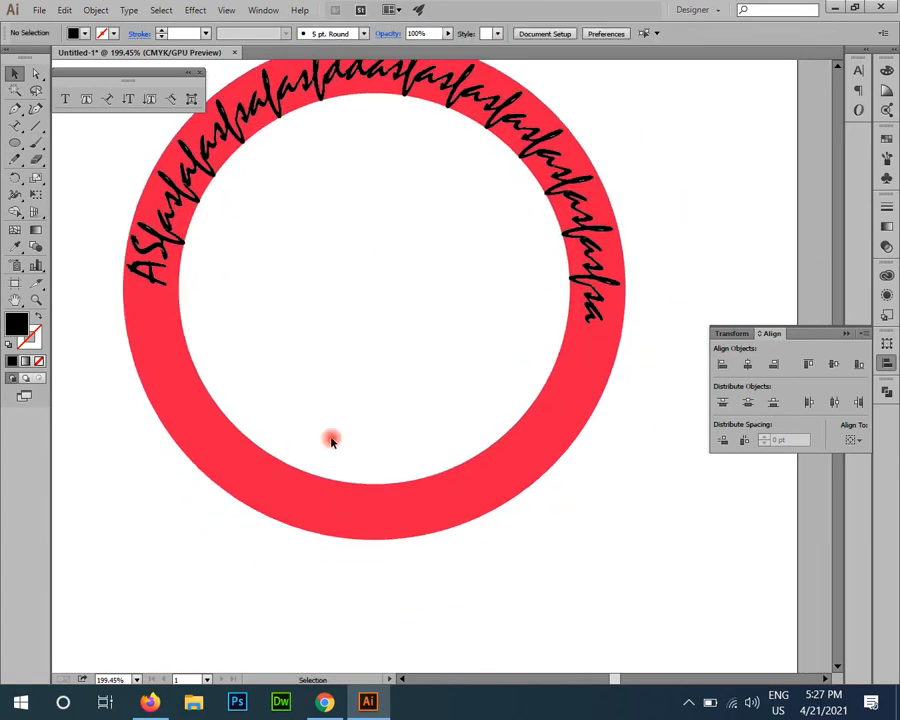
# Step: Rotate the circular text slightly counter-clockwise to balance it across the ring's upper half
pyautogui.rightClick(573, 197)
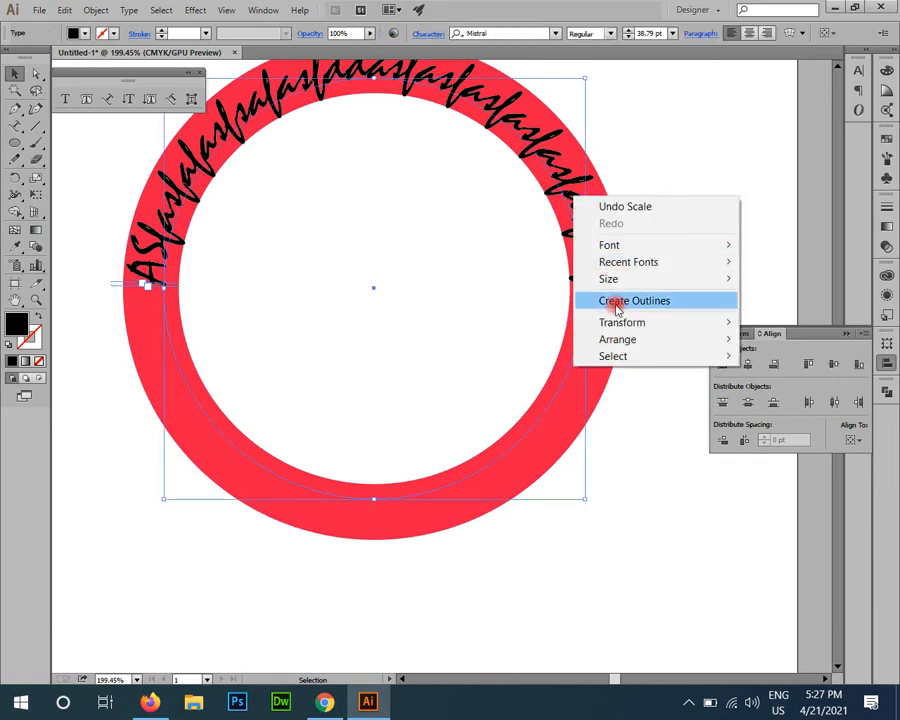
pyautogui.click(625, 207)
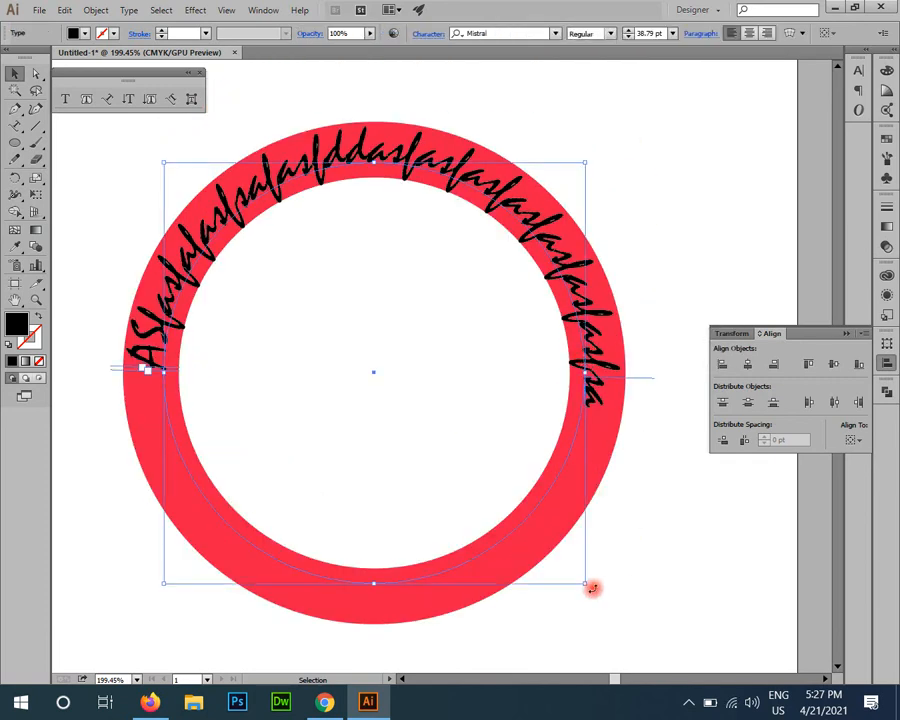
pyautogui.moveTo(592, 589); pyautogui.dragTo(603, 580)
pyautogui.click(645, 441)
# Step: Duplicate the circular text in place and replace the copy's wording with "Here is slogen text"
pyautogui.click(532, 209)
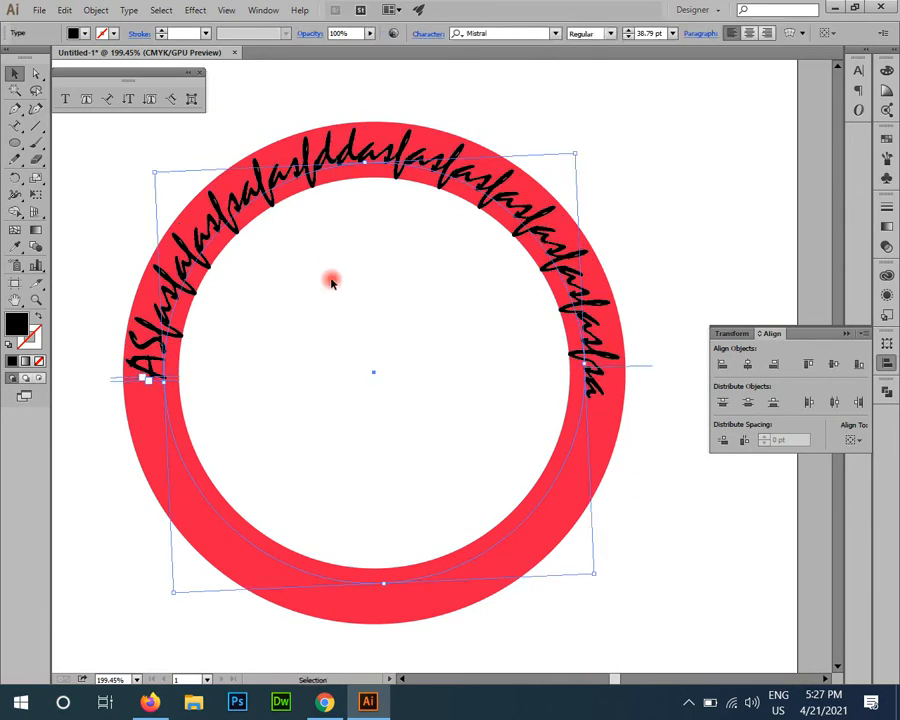
pyautogui.doubleClick(177, 257)
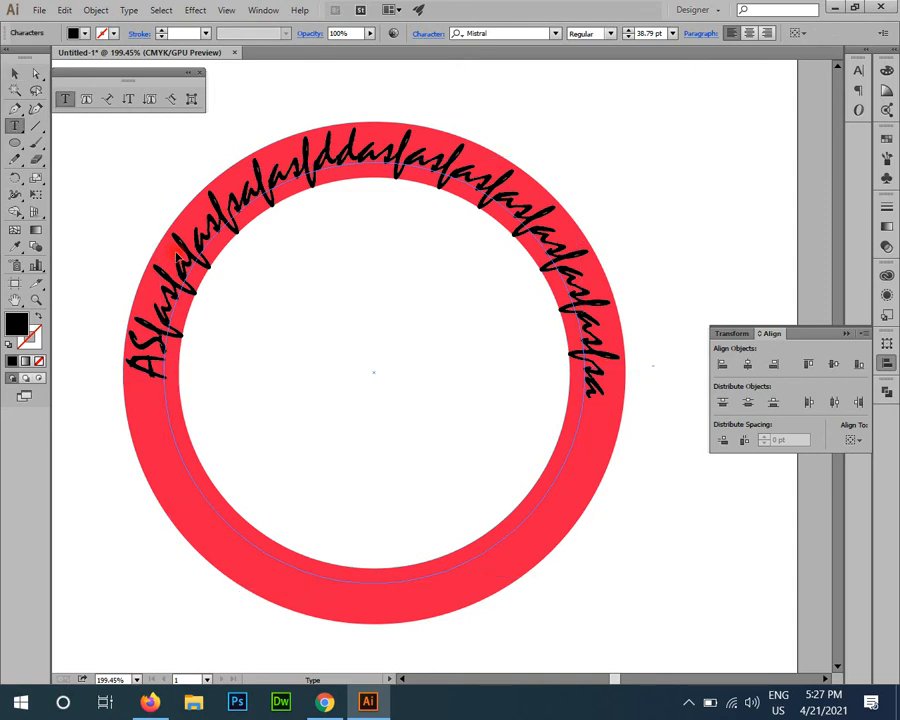
pyautogui.tripleClick(236, 259)
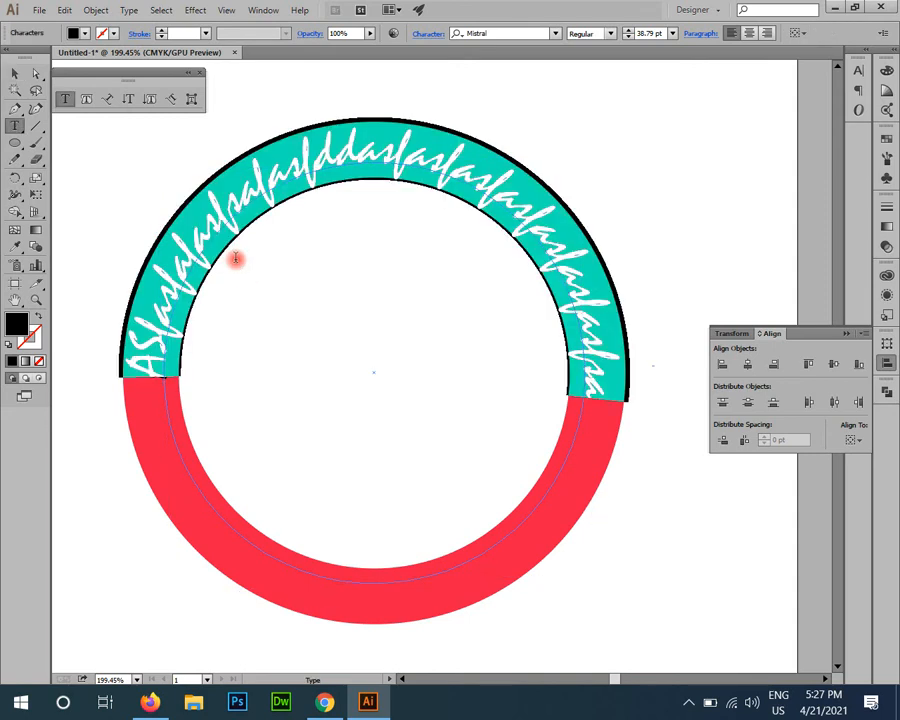
pyautogui.click(236, 259)
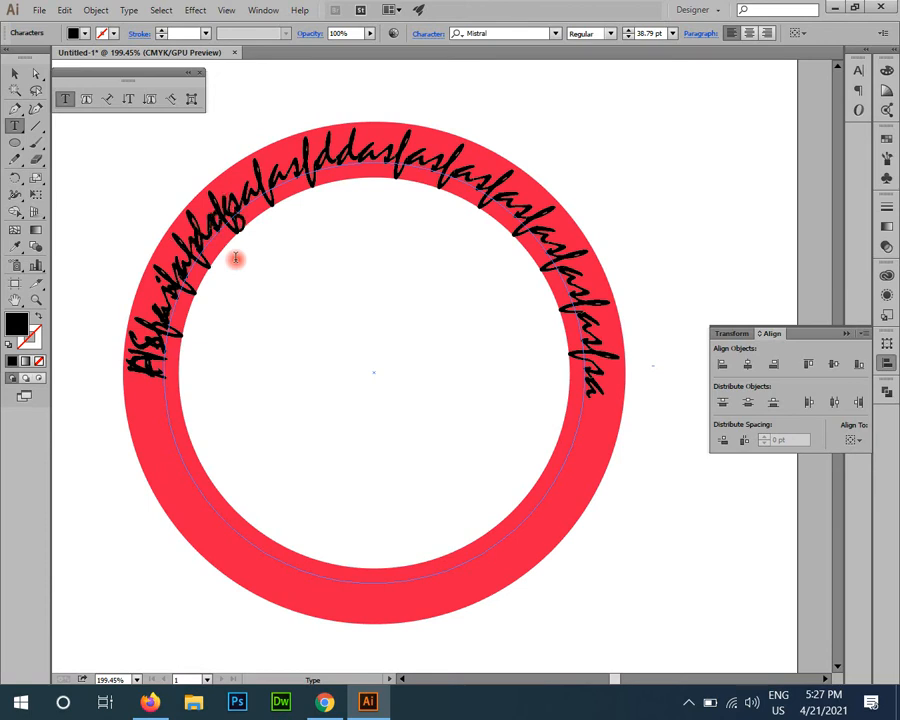
pyautogui.press('Escape')
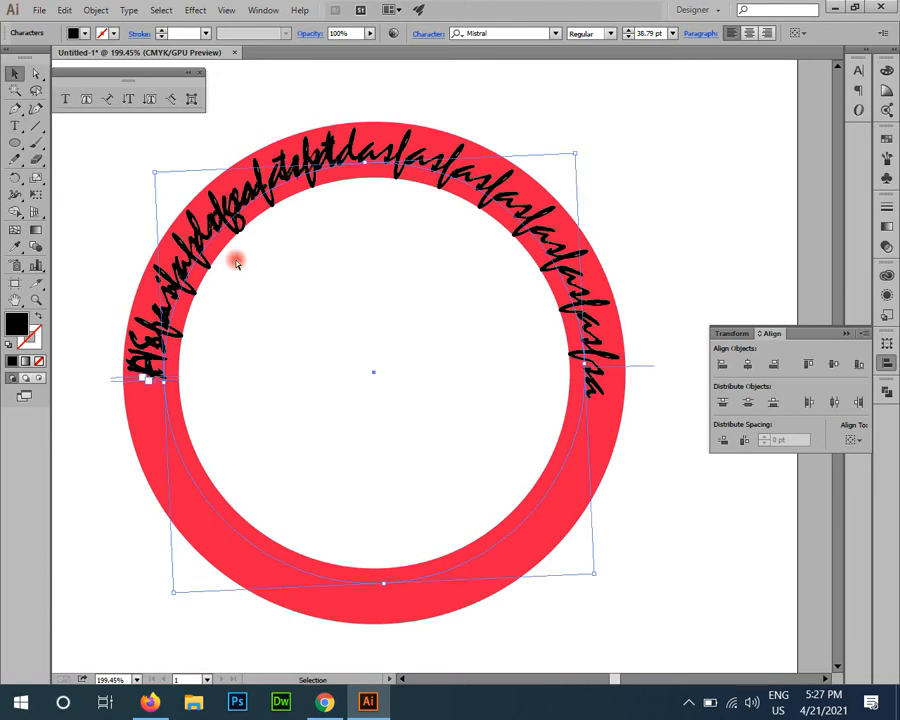
# Step: Flip the slogan text to the inner side of its circular path using the Type on a Path options
pyautogui.click(108, 100)
pyautogui.doubleClick(109, 104)
pyautogui.click(689, 203)
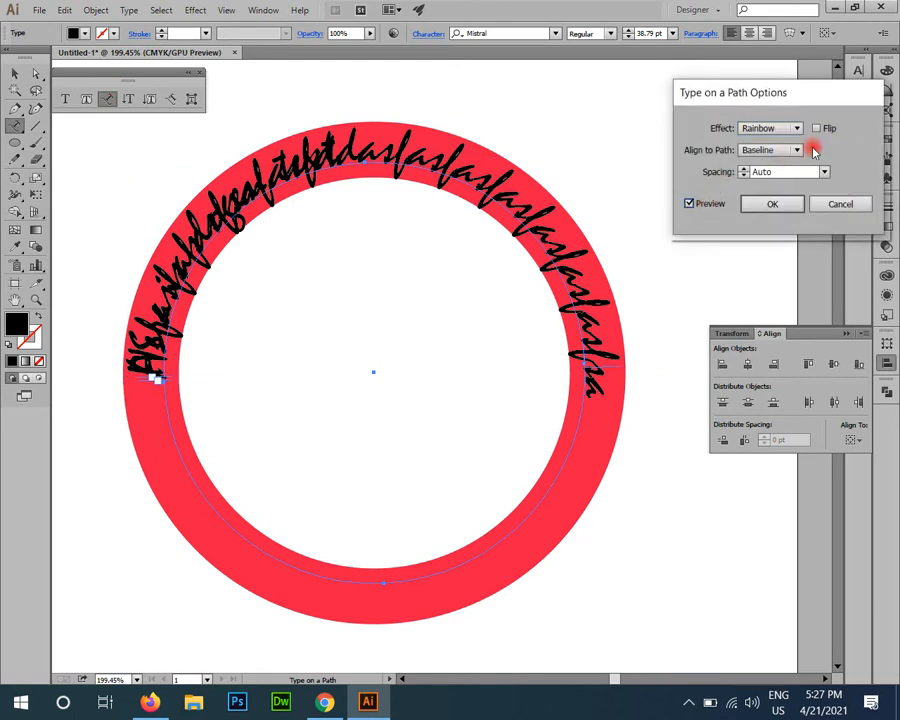
pyautogui.click(817, 129)
pyautogui.click(795, 203)
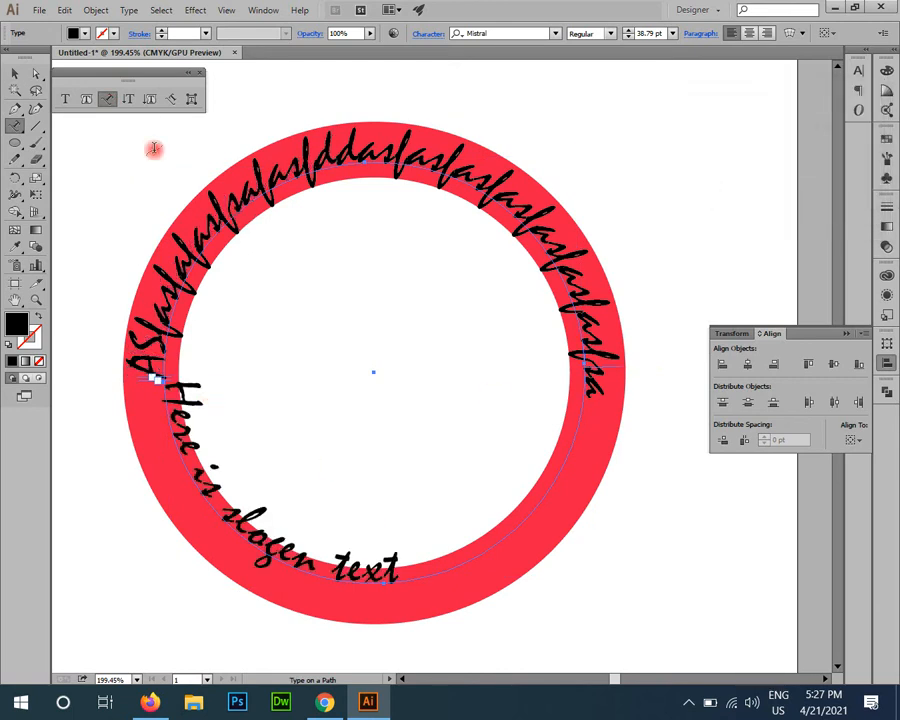
# Step: Rotate the flipped slogan counter-clockwise so it runs along the lower part of the ring
pyautogui.click(10, 76)
pyautogui.moveTo(599, 580); pyautogui.dragTo(677, 468)
pyautogui.scroll(-2, 557, 465)
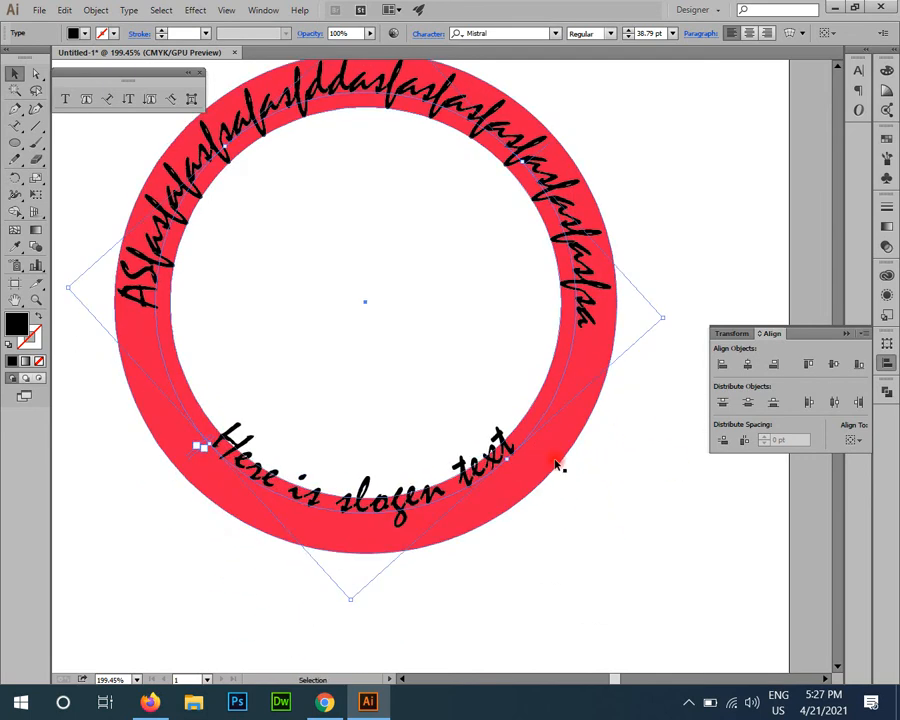
pyautogui.scroll(-2, 505, 487)
# Step: Enlarge the slogan's circular path from its centre so the text lies within the red band
pyautogui.press('z')
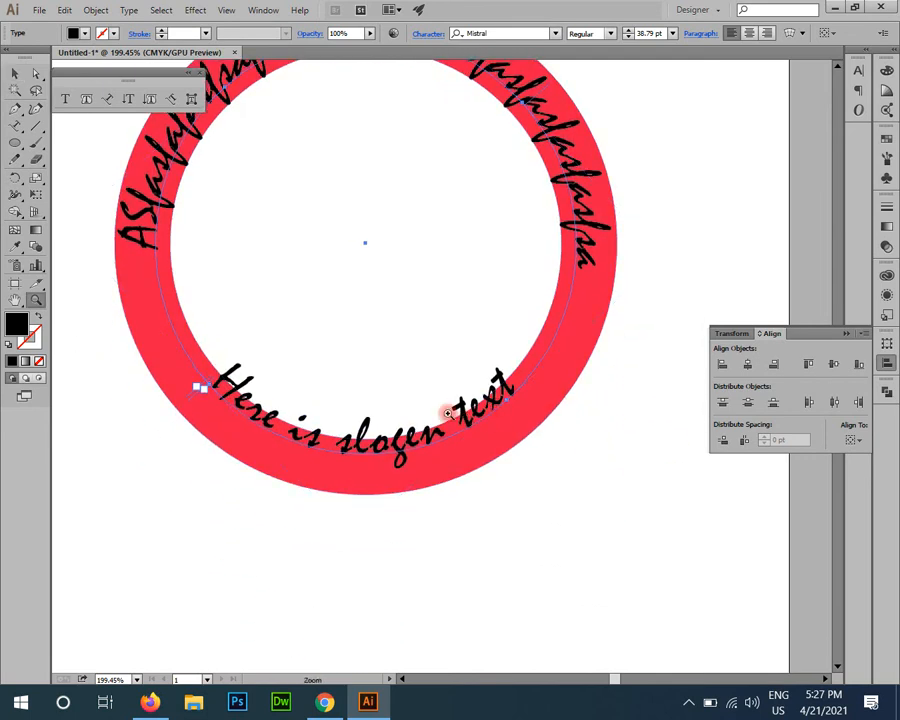
pyautogui.doubleClick(107, 98)
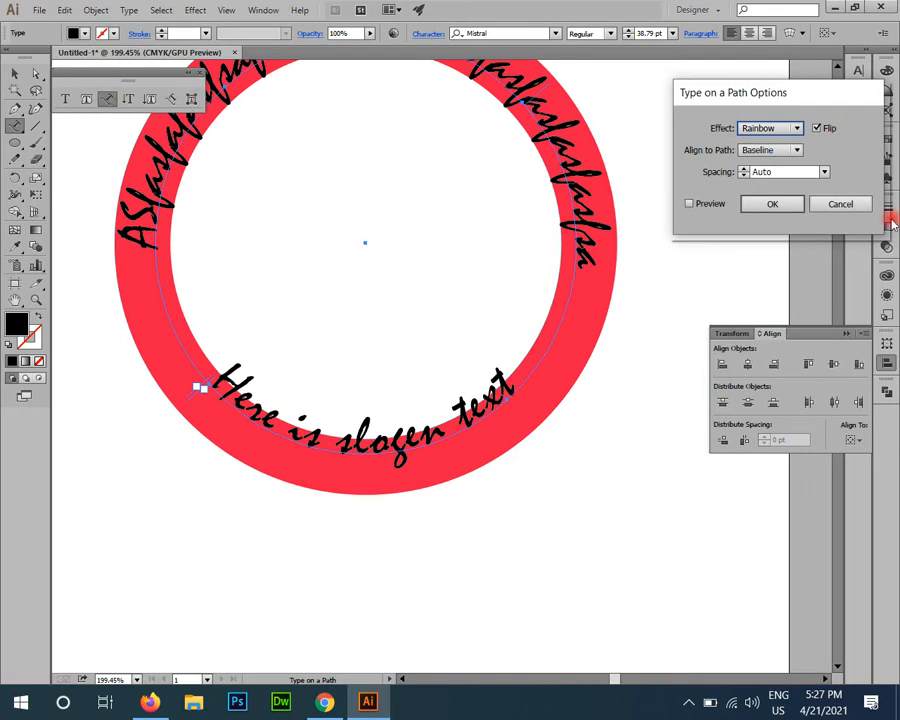
pyautogui.click(841, 204)
pyautogui.press('v')
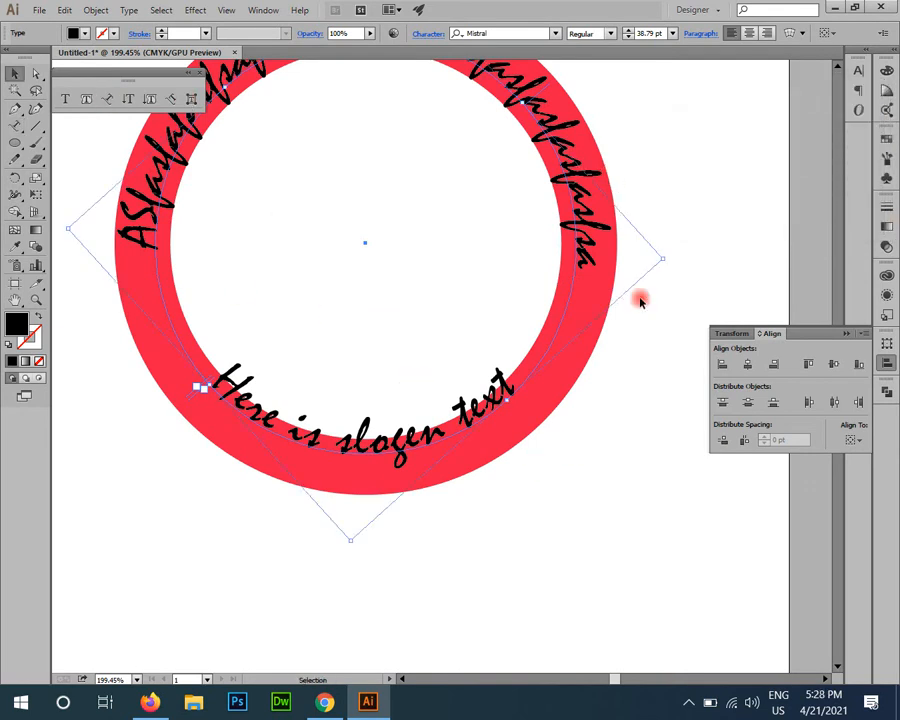
pyautogui.moveTo(350, 543); pyautogui.dragTo(351, 578)
# Step: Reduce the slogan text's font size to 26 pt
pyautogui.click(648, 33)
pyautogui.press('Down')
pyautogui.press('Down')
pyautogui.press('Down')
pyautogui.press('Down')
pyautogui.press('Down')
pyautogui.press('Down')
pyautogui.press('Down')
pyautogui.press('Down')
pyautogui.press('Down')
pyautogui.press('Down')
pyautogui.press('Down')
pyautogui.press('Down')
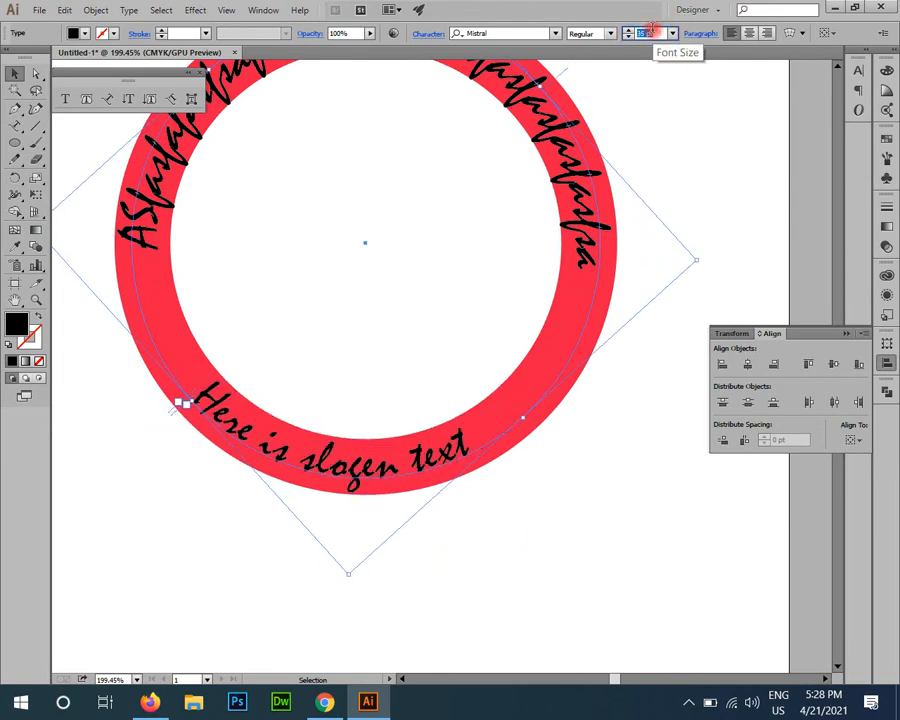
pyautogui.press('Down')
pyautogui.press('Down')
pyautogui.press('Down')
pyautogui.press('Down')
pyautogui.press('Down')
pyautogui.press('Down')
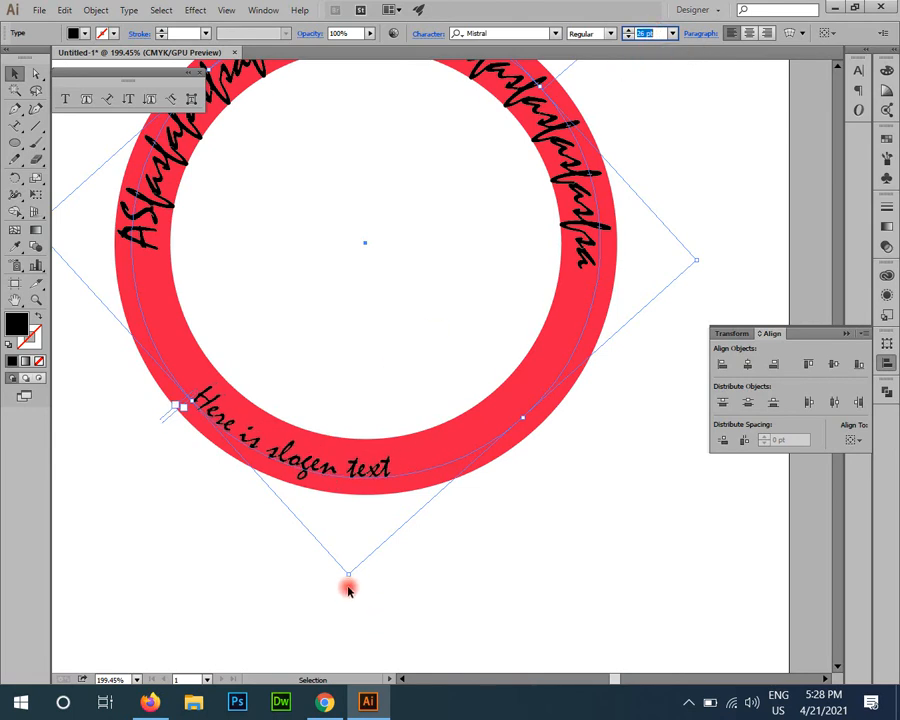
# Step: Rotate the slogan counter-clockwise to centre it at the bottom of the red ring
pyautogui.moveTo(355, 581); pyautogui.dragTo(452, 504)
pyautogui.click(593, 578)
pyautogui.press('z')
pyautogui.moveTo(455, 573); pyautogui.dragTo(551, 537)
pyautogui.moveTo(512, 504); pyautogui.dragTo(432, 447)
pyautogui.press('v')
# Step: Draw a wide ellipse across the ring's lower half and give it a red-free outline by swapping fill and stroke
pyautogui.click(15, 147)
pyautogui.moveTo(392, 516); pyautogui.dragTo(627, 585)
pyautogui.hotkey('shift', 'x')
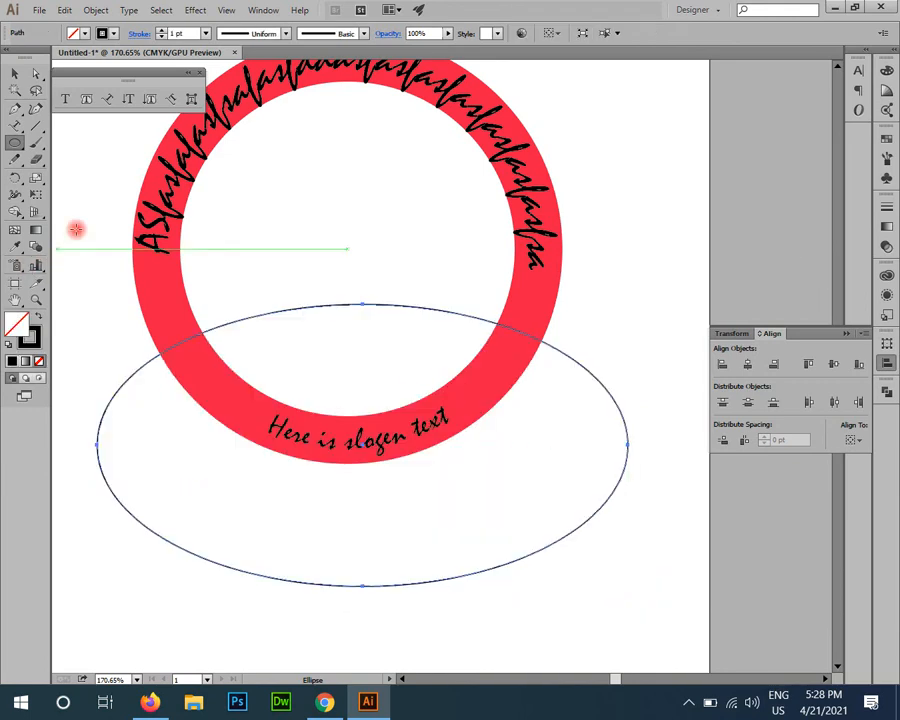
pyautogui.moveTo(235, 436); pyautogui.dragTo(307, 376)
pyautogui.press('v')
# Step: Delete the ellipse's bottom anchor point to leave only the upper arc
pyautogui.click(38, 75)
pyautogui.moveTo(456, 544); pyautogui.dragTo(416, 506)
pyautogui.press('Delete')
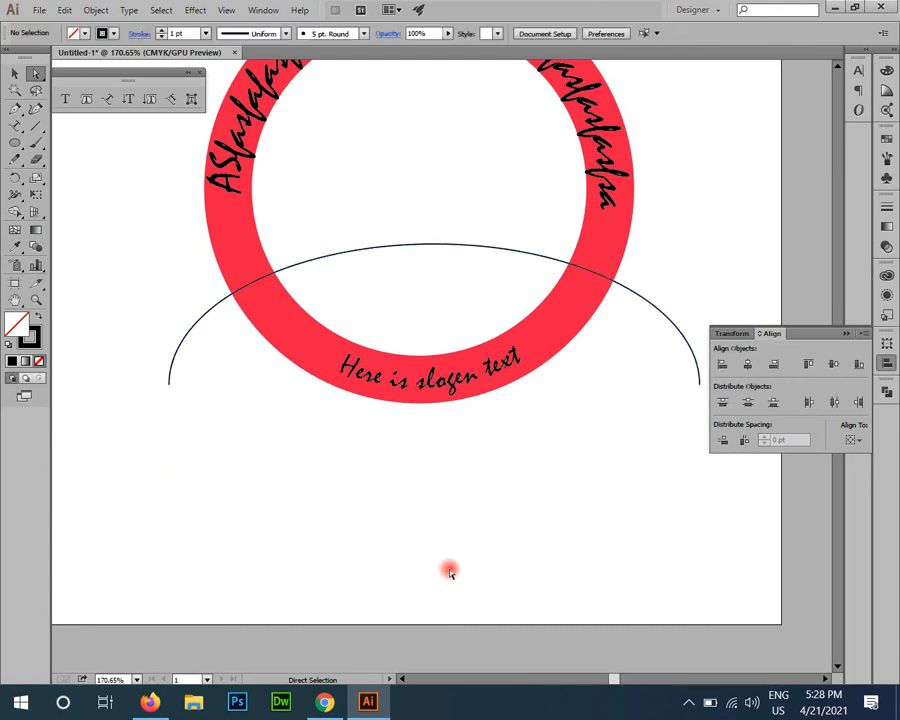
pyautogui.click(448, 572)
pyautogui.press('v')
pyautogui.moveTo(311, 458); pyautogui.dragTo(299, 533)
# Step: Place filler text beginning with "safadsfdsg" along the open arc, starting near its left end
pyautogui.click(108, 98)
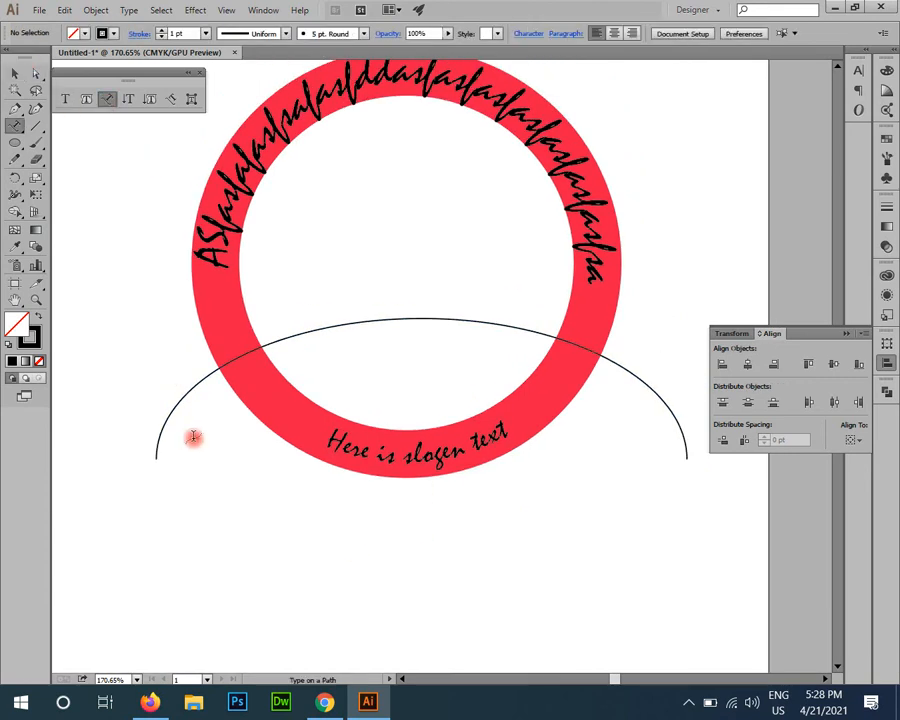
pyautogui.click(159, 423)
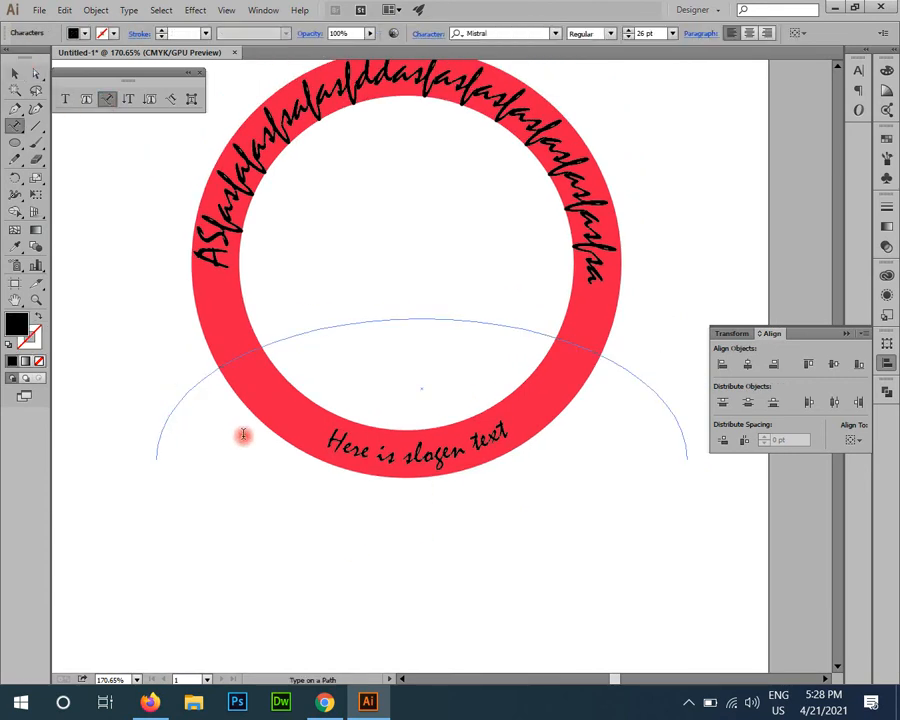
pyautogui.write('safadsfdsg dstegdsgdsgtdsfgdfgdfhdfhdfhdfhdfhdfhdfhjsfhg')
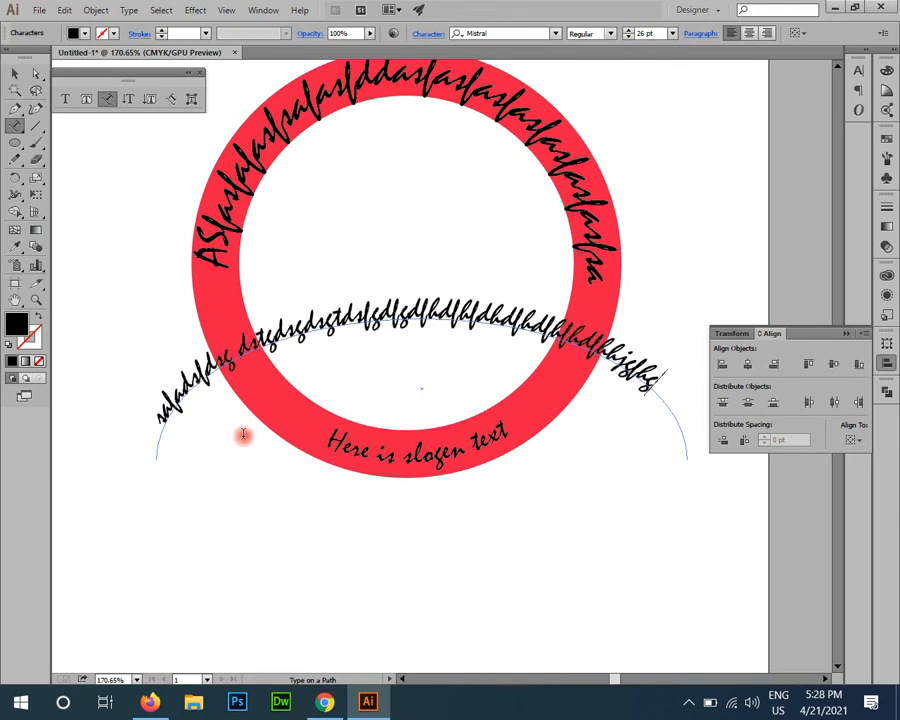
pyautogui.click(14, 73)
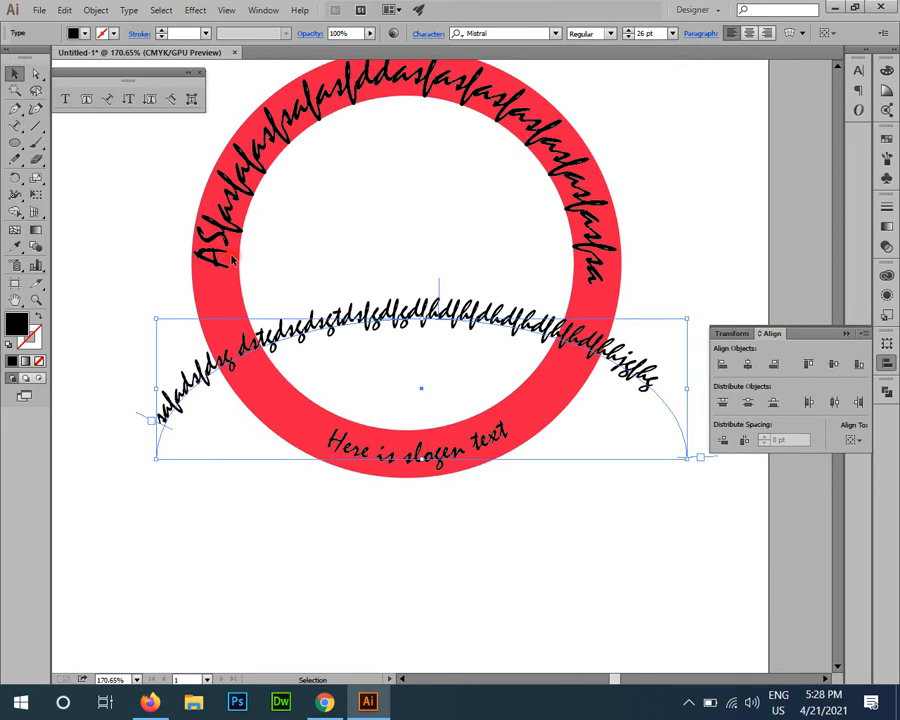
# Step: Convert the arc text to outlines and fill it with the dark blue swatch
pyautogui.rightClick(328, 308)
pyautogui.click(388, 413)
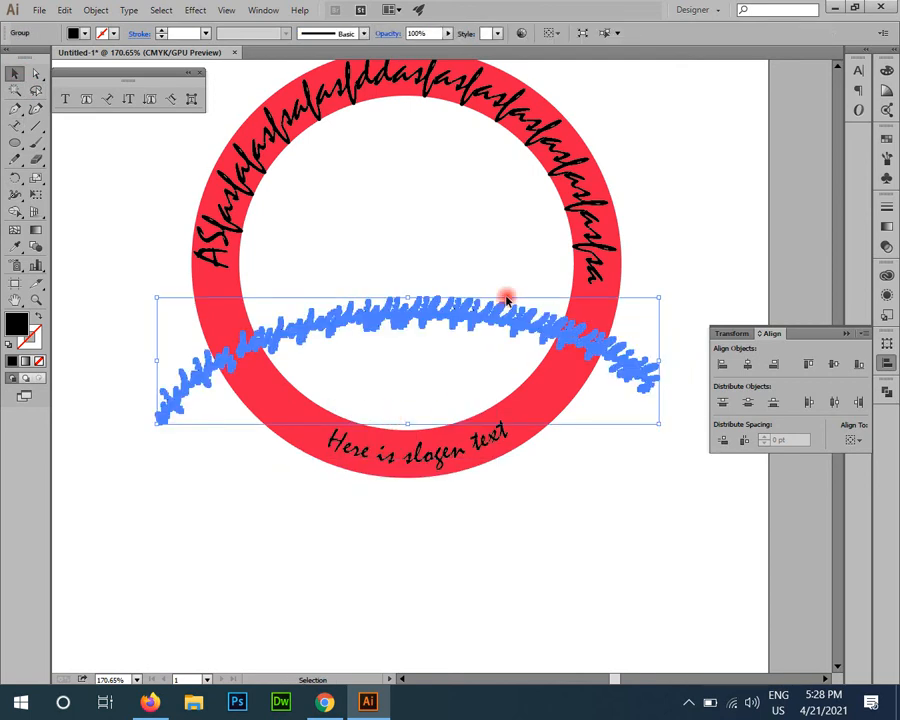
pyautogui.click(886, 138)
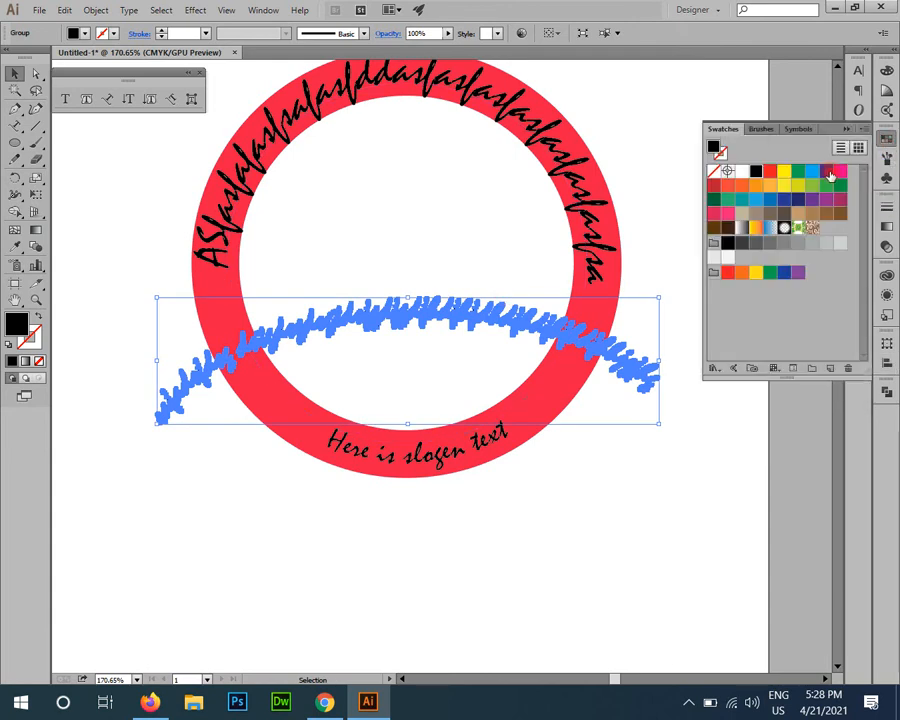
pyautogui.click(825, 174)
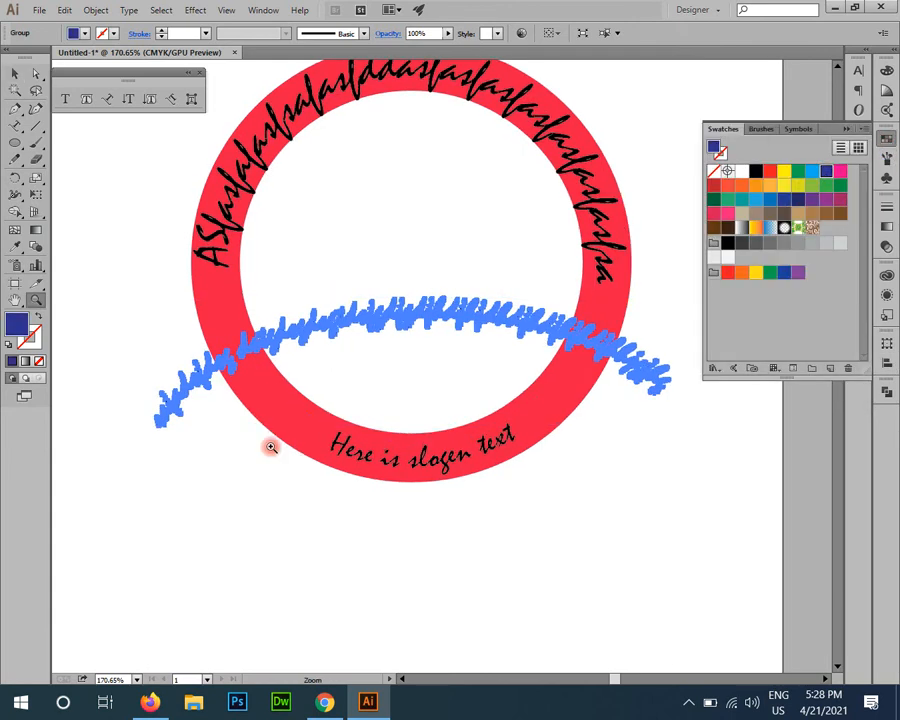
# Step: Add a thick dark blue stroke to the dark blue copy behind the arc text, forming a heavy outline around the letters
pyautogui.scroll(3, 205, 303)
pyautogui.click(31, 341)
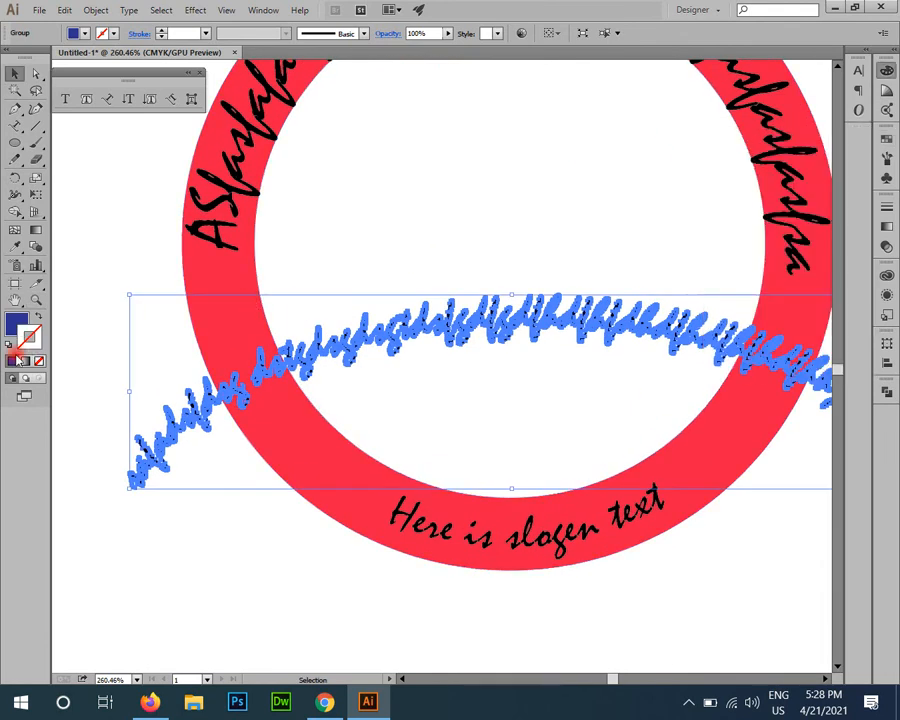
pyautogui.click(12, 361)
pyautogui.click(177, 33)
pyautogui.scroll(1, 177, 33)
pyautogui.scroll(1, 177, 33)
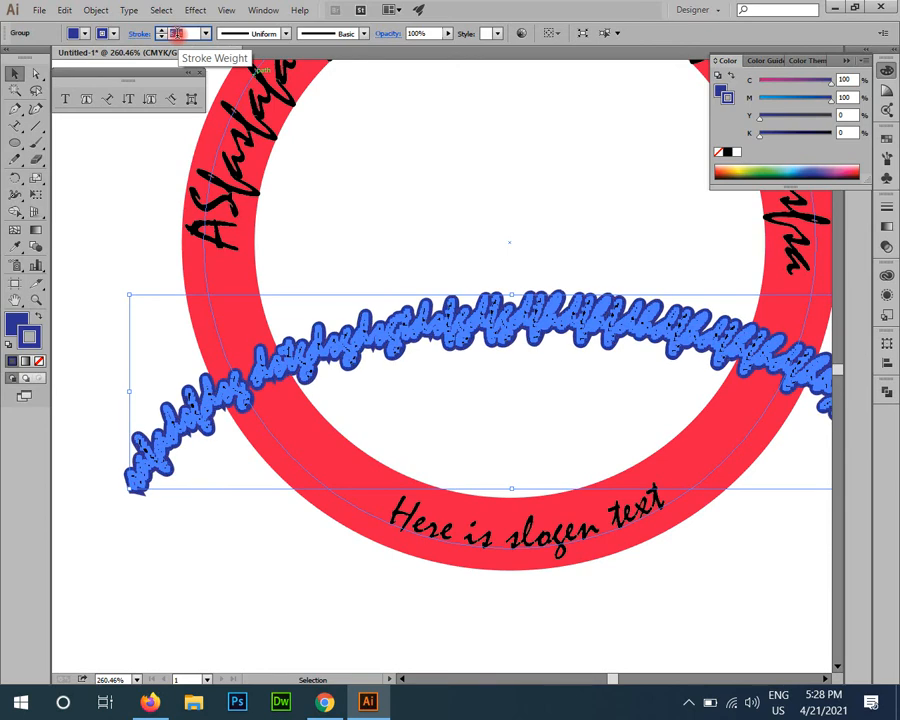
pyautogui.scroll(1, 177, 33)
pyautogui.scroll(-1, 177, 33)
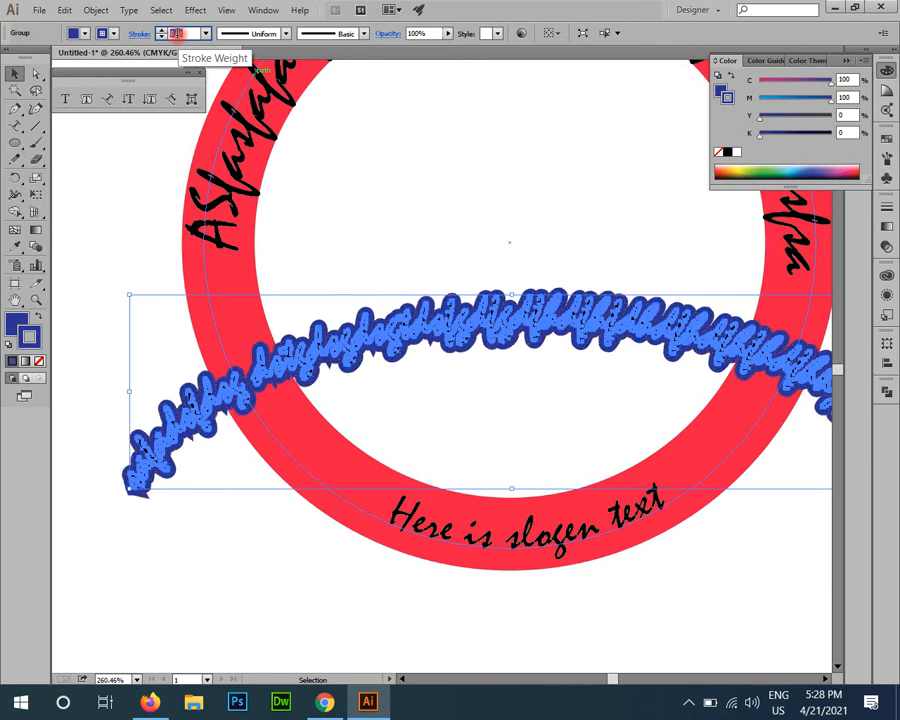
# Step: Outline the stroke of the dark blue arc text copy and unite all its pieces into one shape
pyautogui.click(96, 10)
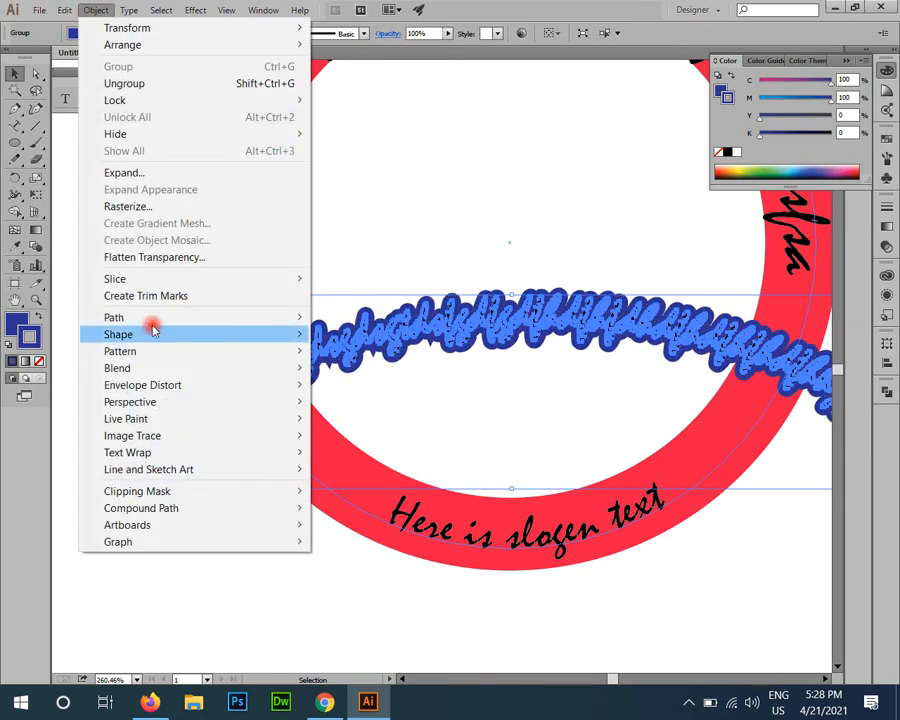
pyautogui.moveTo(230, 317)
pyautogui.click(420, 356)
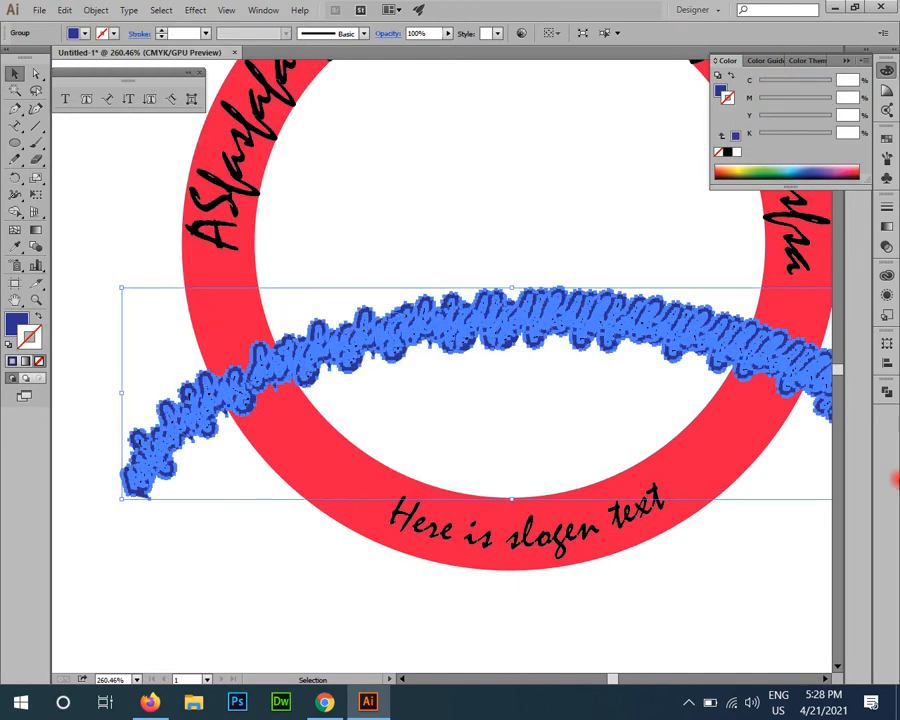
pyautogui.click(886, 393)
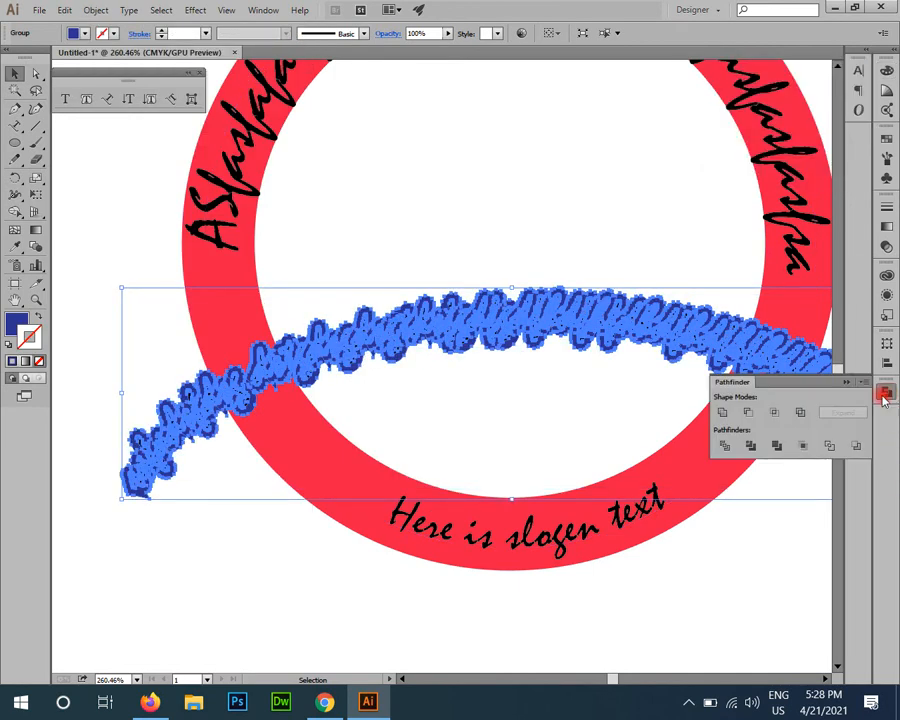
pyautogui.click(724, 414)
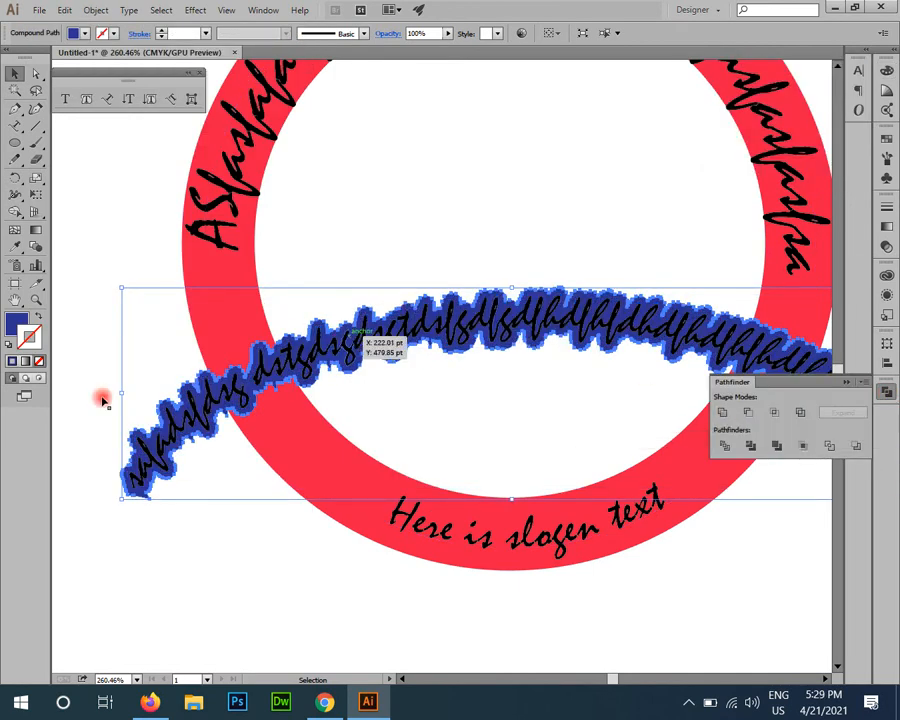
# Step: Subtract the united dark blue shape from the red ring with Minus Front to cut gaps around the arc text
pyautogui.click(242, 321)
pyautogui.click(748, 412)
pyautogui.scroll(-4, 418, 474)
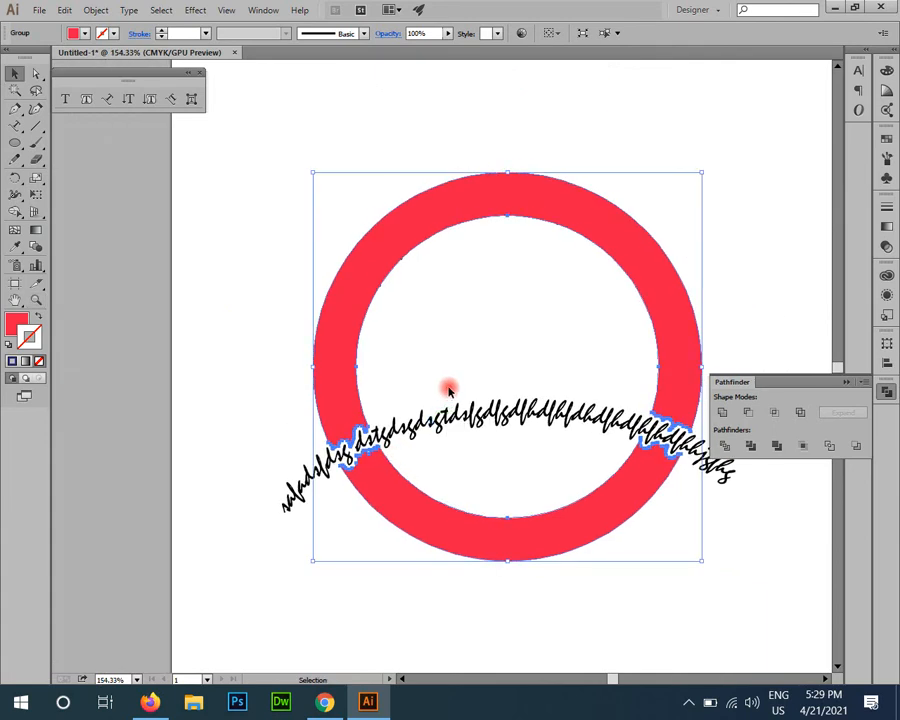
pyautogui.click(760, 597)
pyautogui.scroll(1, 629, 525)
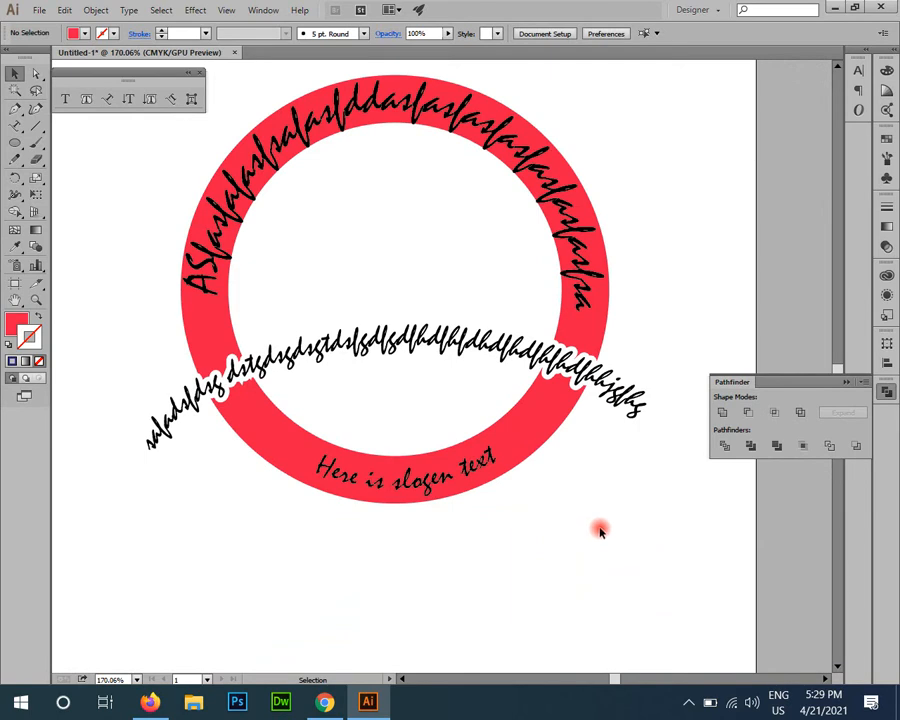
pyautogui.scroll(2, 617, 508)
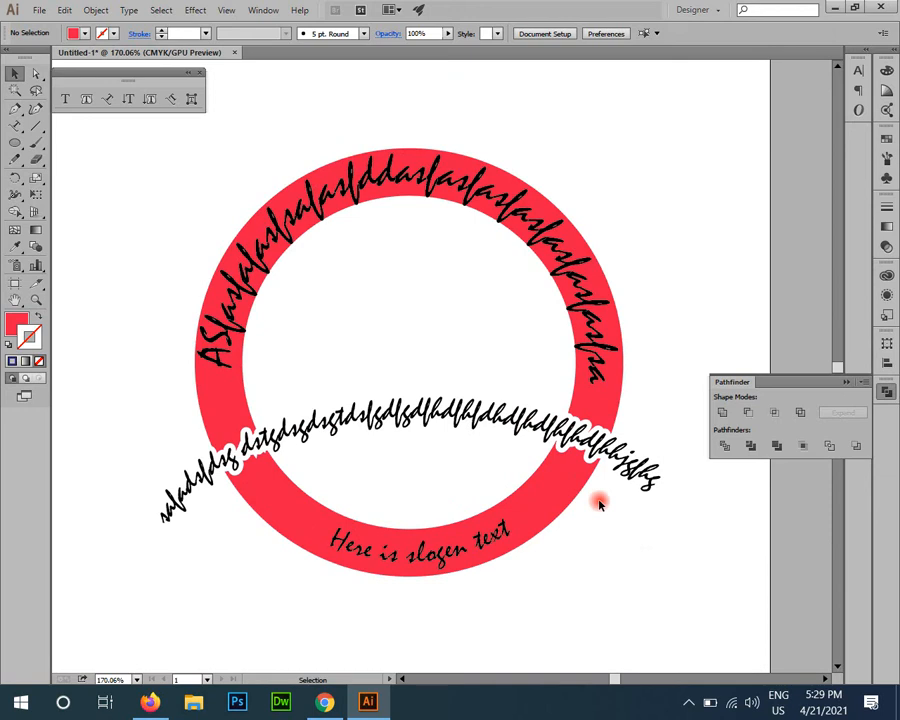
# Step: Move the complete ring artwork down to the lower part of the artboard and deselect it
pyautogui.hotkey('ctrl', 'a')
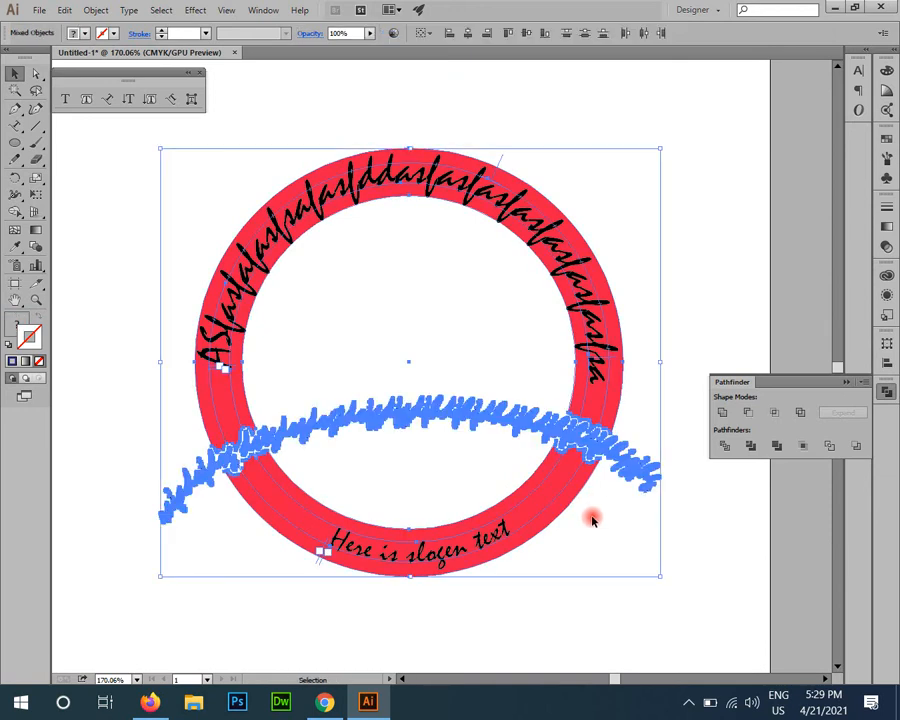
pyautogui.click(592, 519)
pyautogui.hotkey('ctrl', '0')
pyautogui.hotkey('ctrl', 'a')
pyautogui.moveTo(434, 264); pyautogui.dragTo(353, 568)
pyautogui.hotkey('ctrl', 'shift', 'a')
pyautogui.press('space')
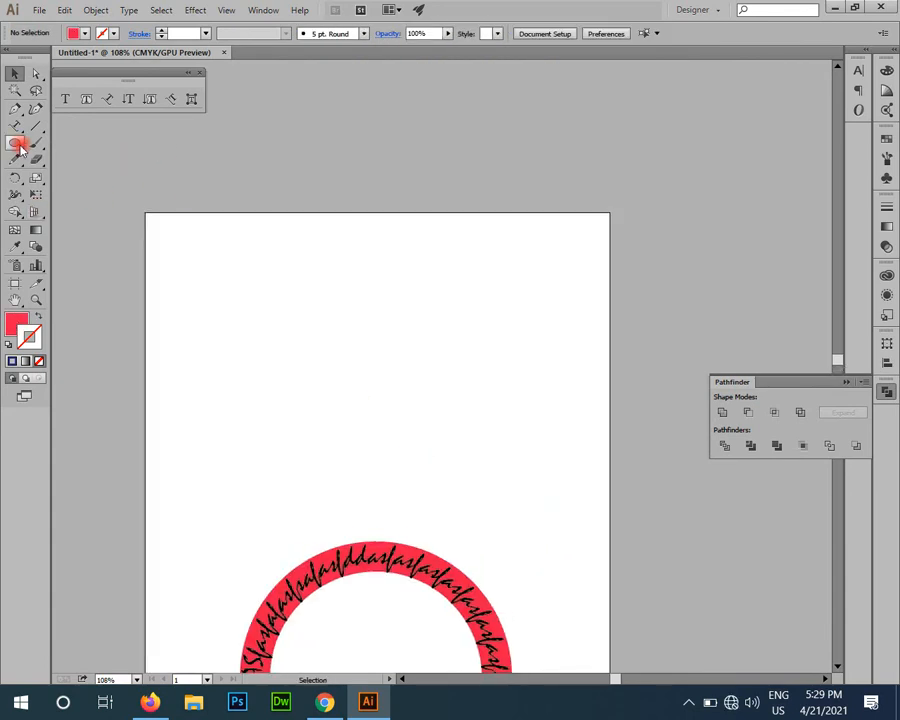
# Step: Add the text "STAR" in Mistral above the ring and enlarge it to about 236 pt
pyautogui.moveTo(16, 126); pyautogui.dragTo(66, 128)
pyautogui.click(251, 333)
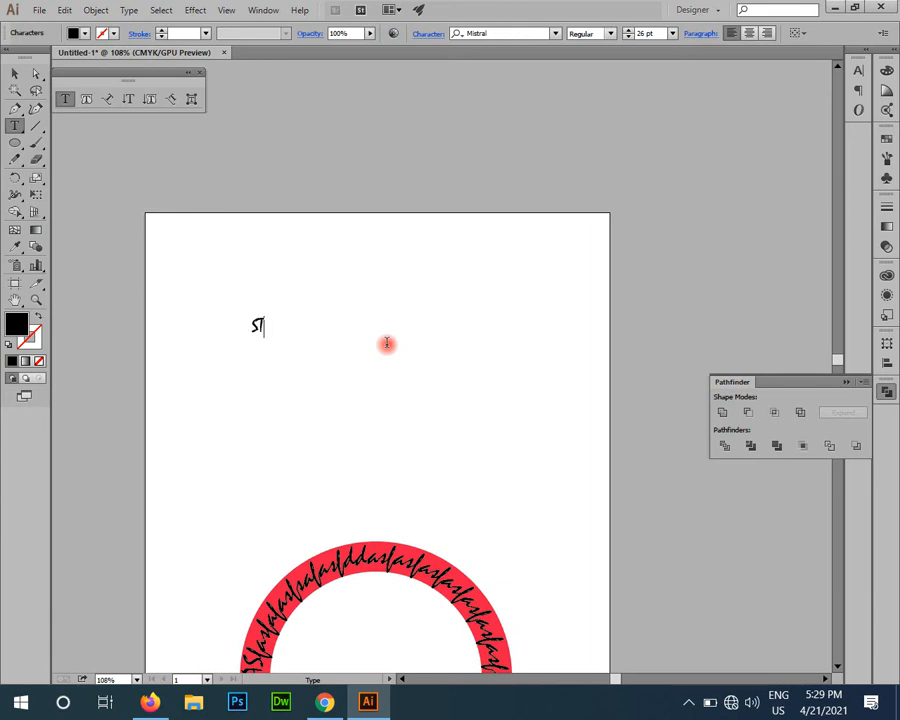
pyautogui.press('Escape')
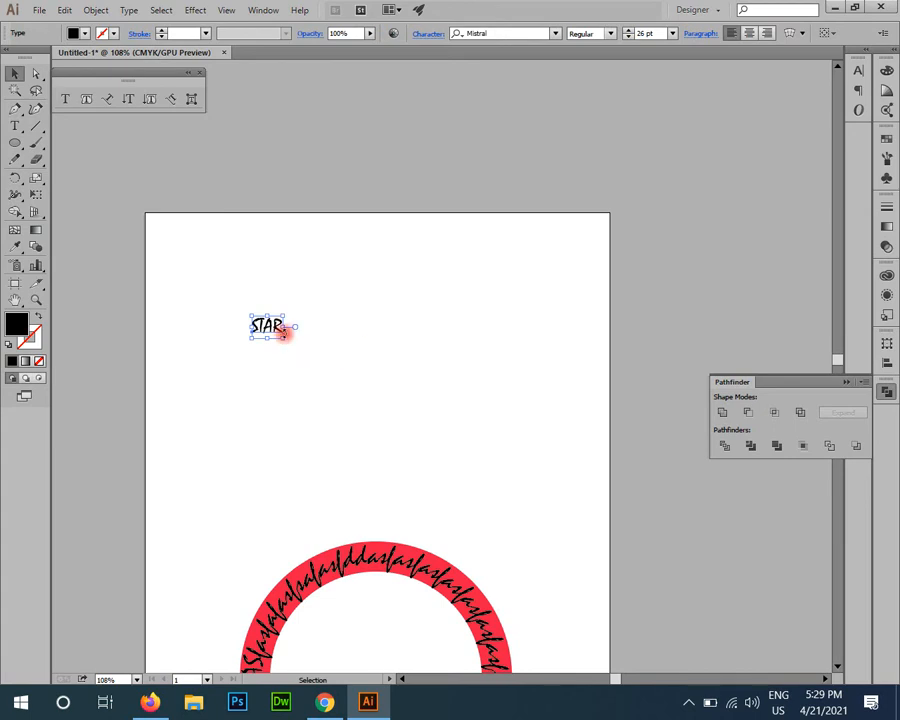
pyautogui.moveTo(283, 340); pyautogui.dragTo(516, 508)
pyautogui.moveTo(416, 438); pyautogui.dragTo(406, 362)
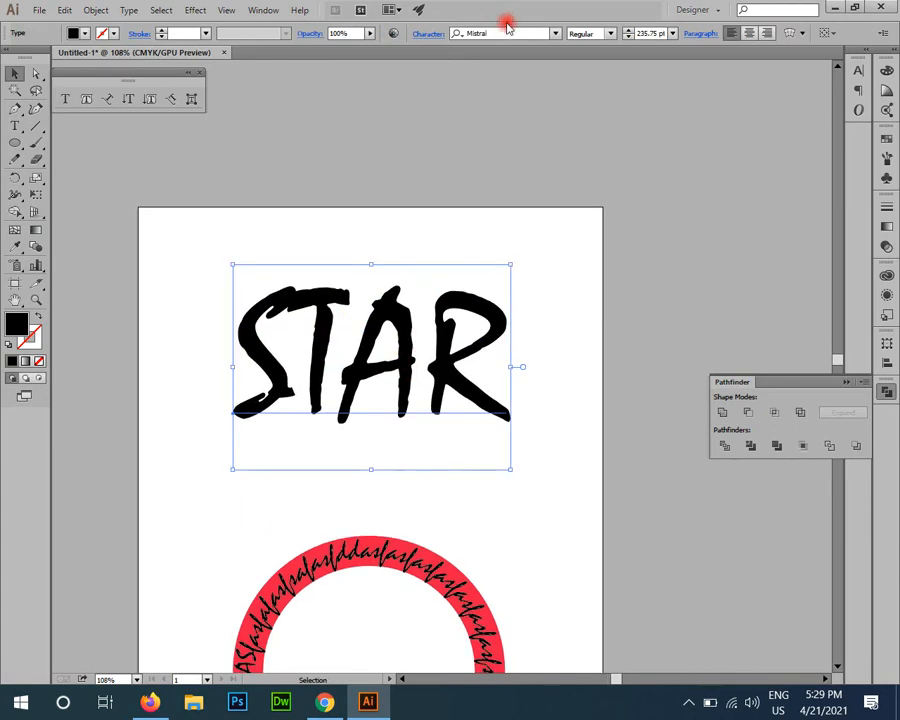
# Step: Convert the STAR text to outlines and ungroup its letters
pyautogui.rightClick(462, 265)
pyautogui.click(546, 370)
pyautogui.hotkey('ctrl', 'space')
pyautogui.moveTo(410, 333); pyautogui.dragTo(510, 466)
pyautogui.click(594, 410)
pyautogui.moveTo(594, 387); pyautogui.dragTo(591, 355)
pyautogui.click(476, 322)
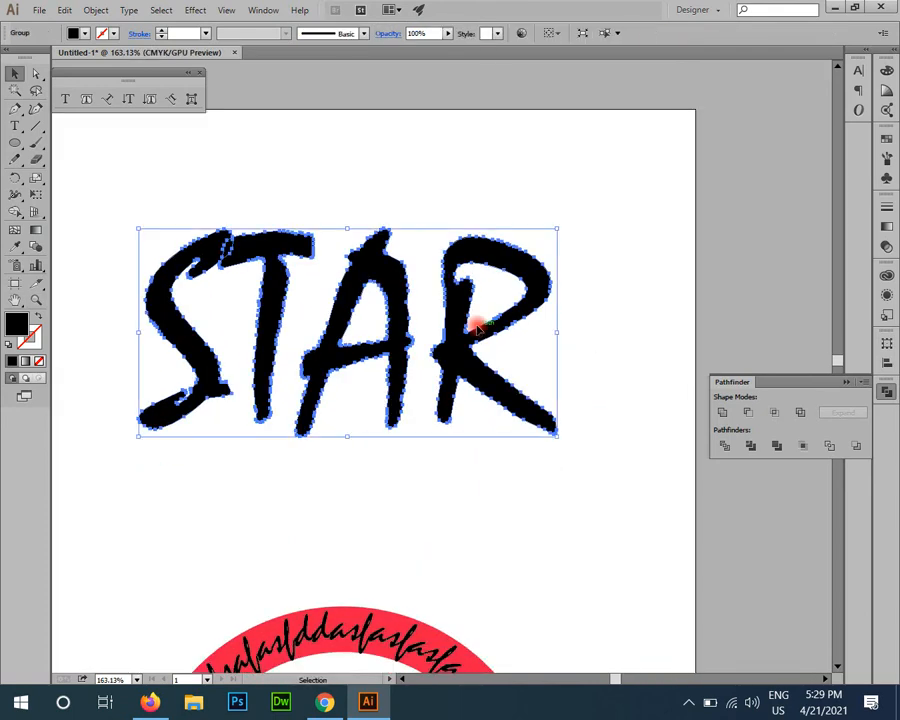
pyautogui.rightClick(478, 326)
pyautogui.click(528, 414)
pyautogui.click(621, 273)
pyautogui.moveTo(471, 448); pyautogui.dragTo(482, 428)
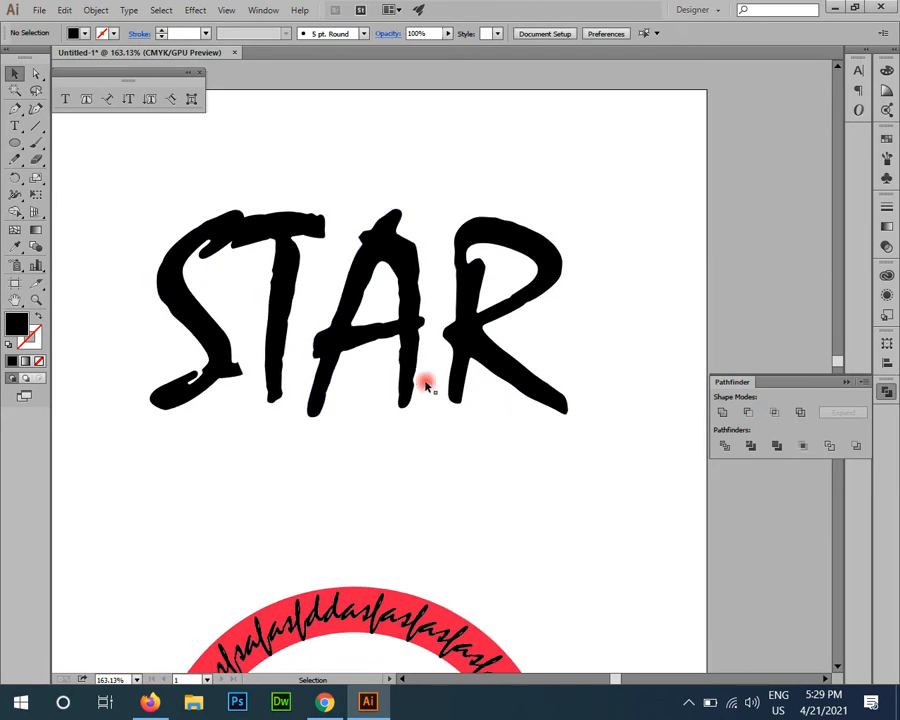
pyautogui.moveTo(296, 486); pyautogui.dragTo(336, 521)
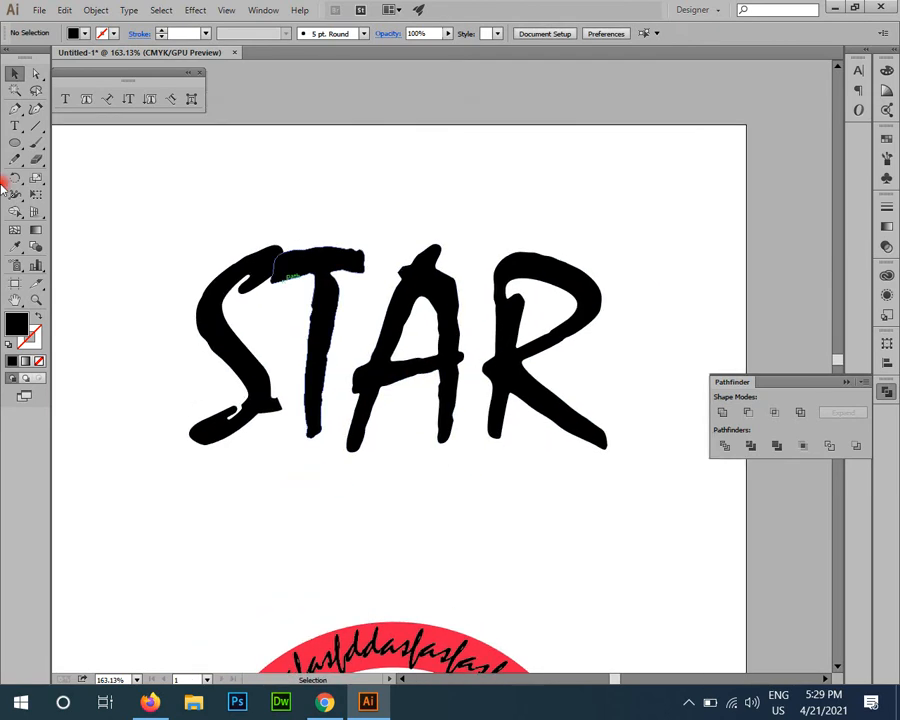
# Step: Start a new text object beside the letter S and set its font to Century Gothic
pyautogui.click(15, 126)
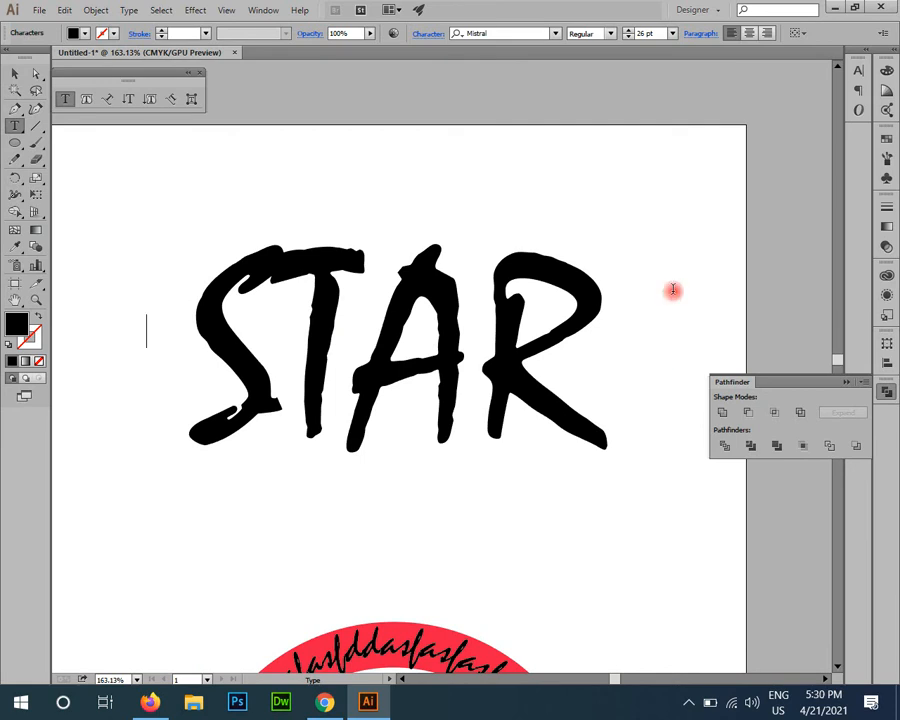
pyautogui.click(508, 34)
pyautogui.write('d')
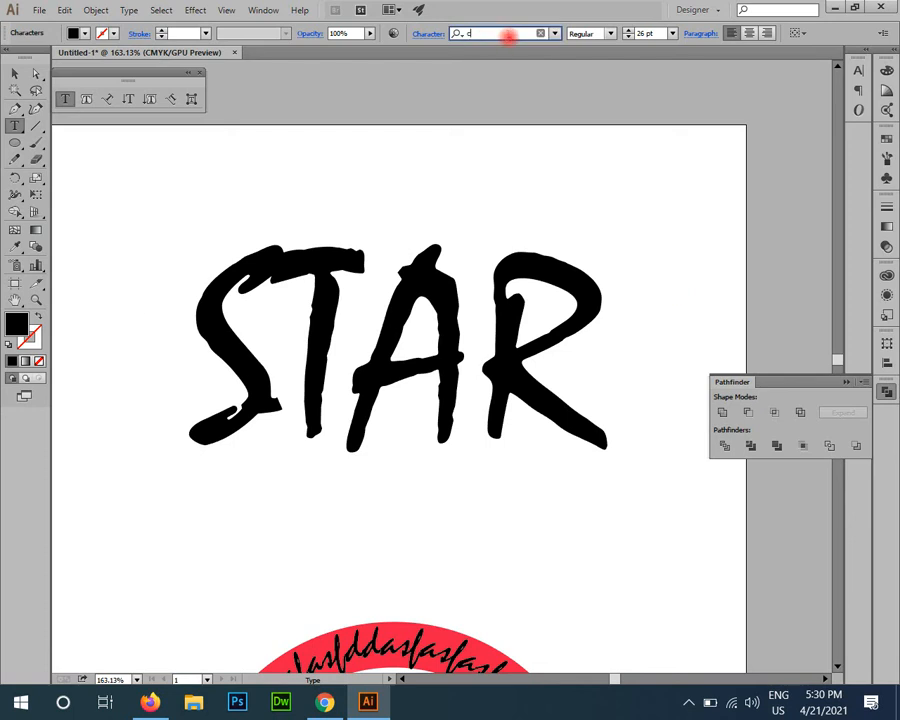
pyautogui.write('entury')
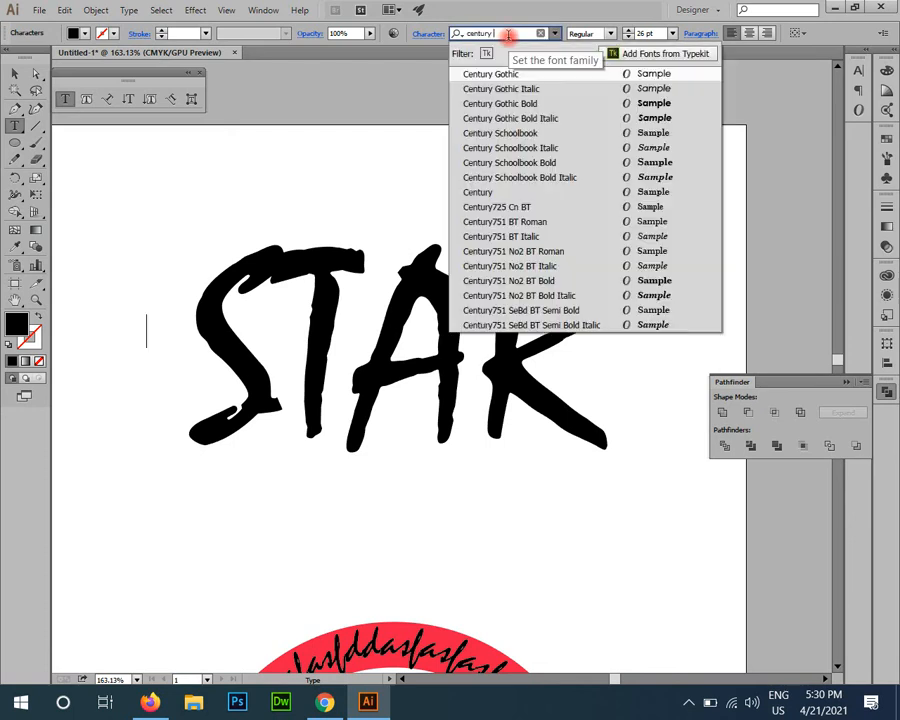
pyautogui.press('Return')
pyautogui.hotkey('ctrl', 'c')
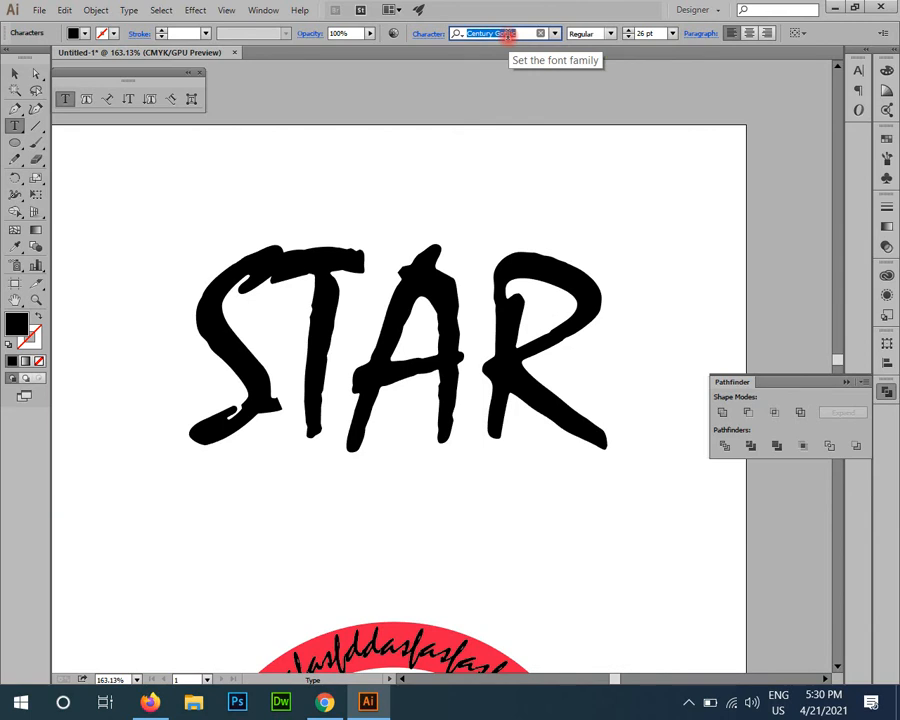
# Step: Paste "Century Gothic" into the new text object and enlarge it to about 54 pt across the middle of STAR
pyautogui.click(148, 330)
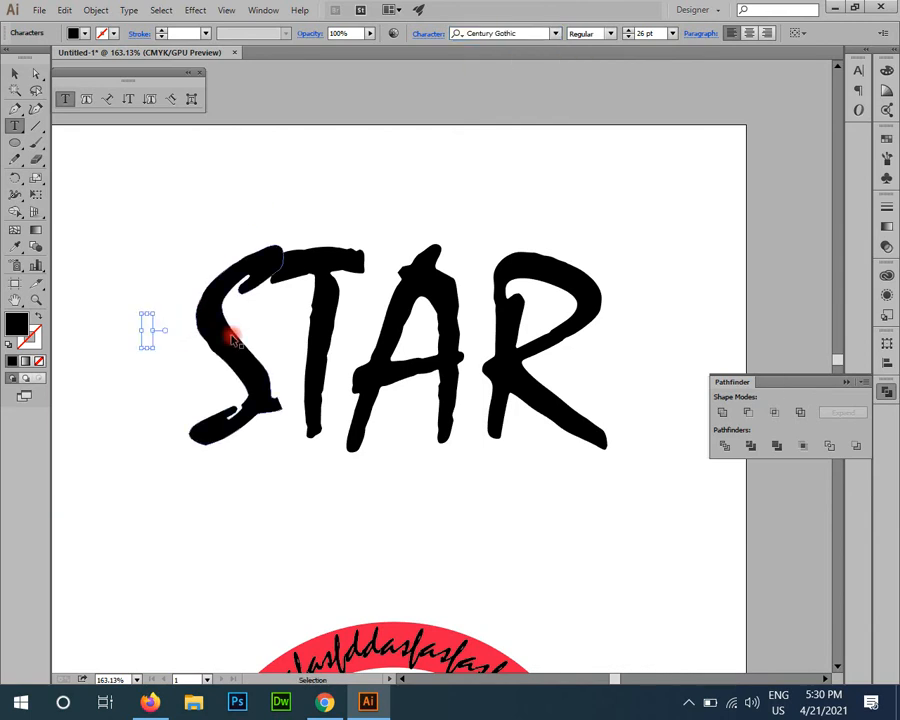
pyautogui.hotkey('ctrl', 'v')
pyautogui.click(14, 73)
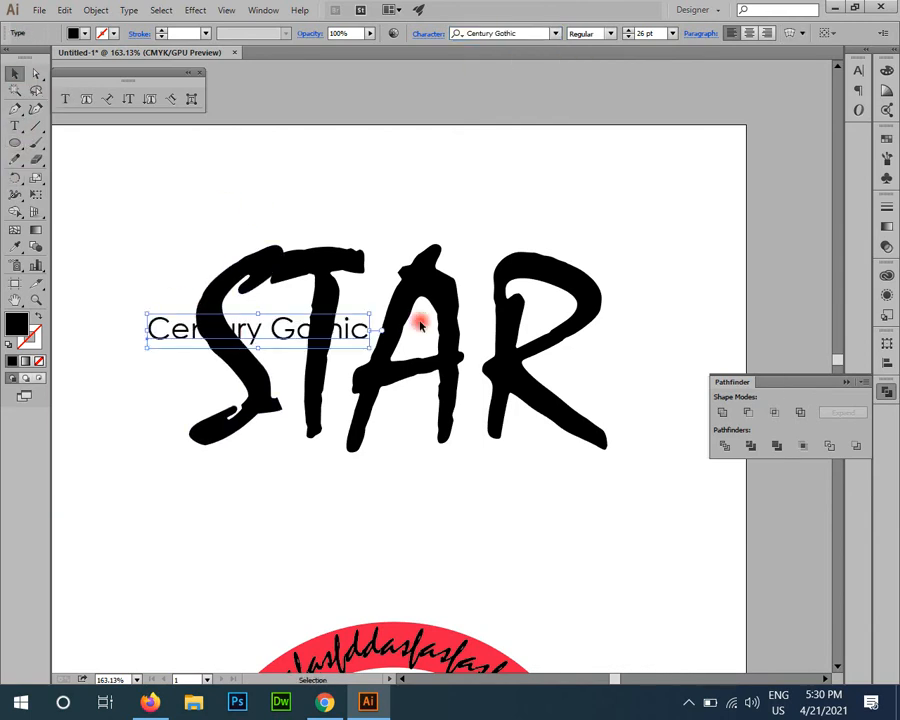
pyautogui.moveTo(368, 347); pyautogui.dragTo(606, 436)
pyautogui.moveTo(452, 362); pyautogui.dragTo(457, 374)
# Step: Convert the Century Gothic text to outlines and nudge it into place across the STAR letters
pyautogui.rightClick(503, 375)
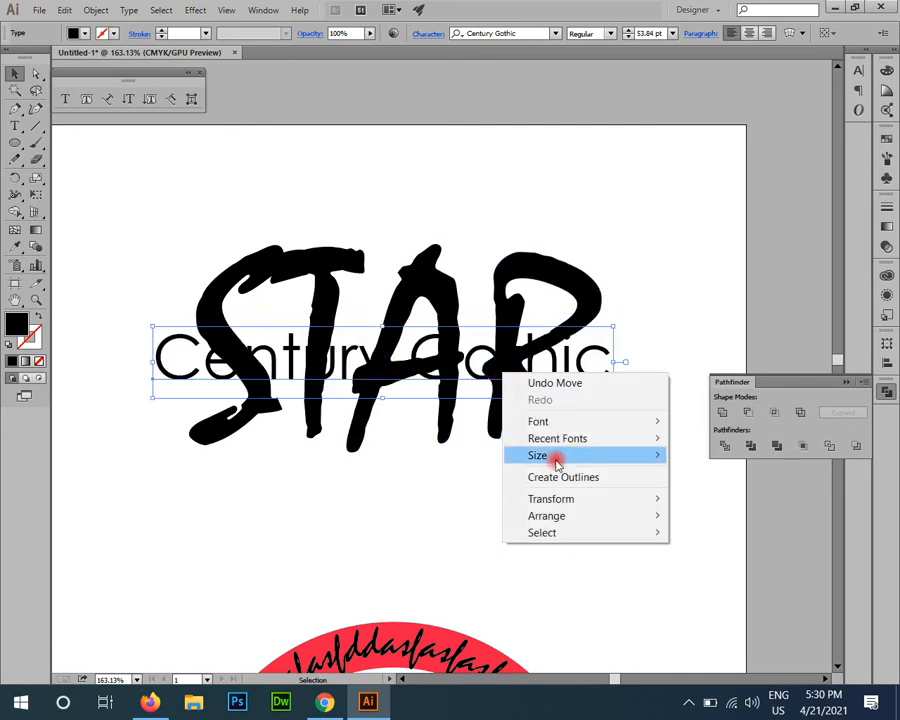
pyautogui.click(560, 477)
pyautogui.press('z')
pyautogui.moveTo(376, 368); pyautogui.dragTo(451, 514)
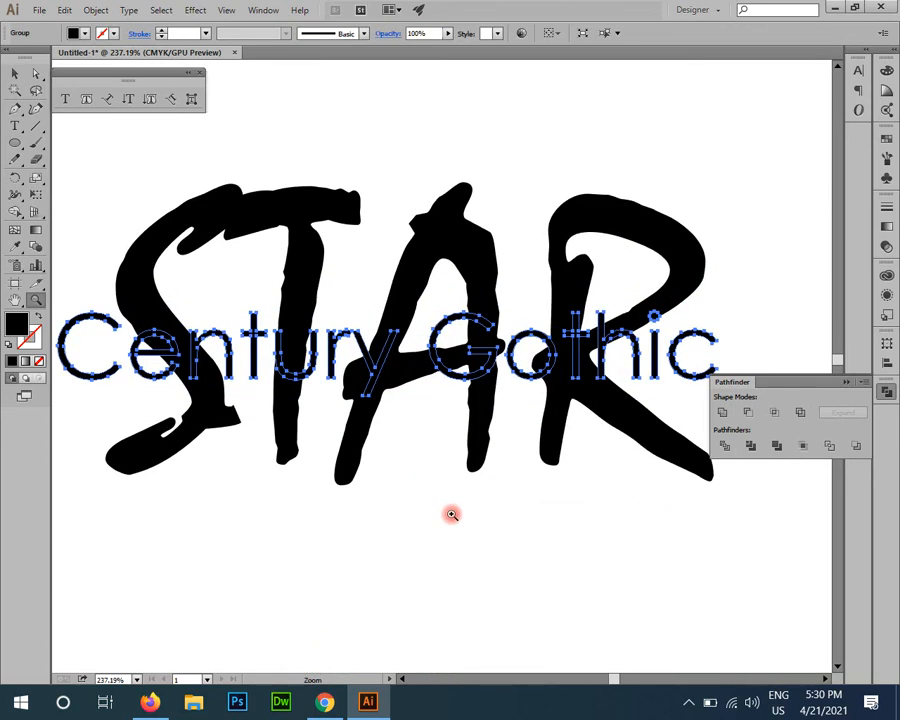
pyautogui.hotkey('ctrl', '-')
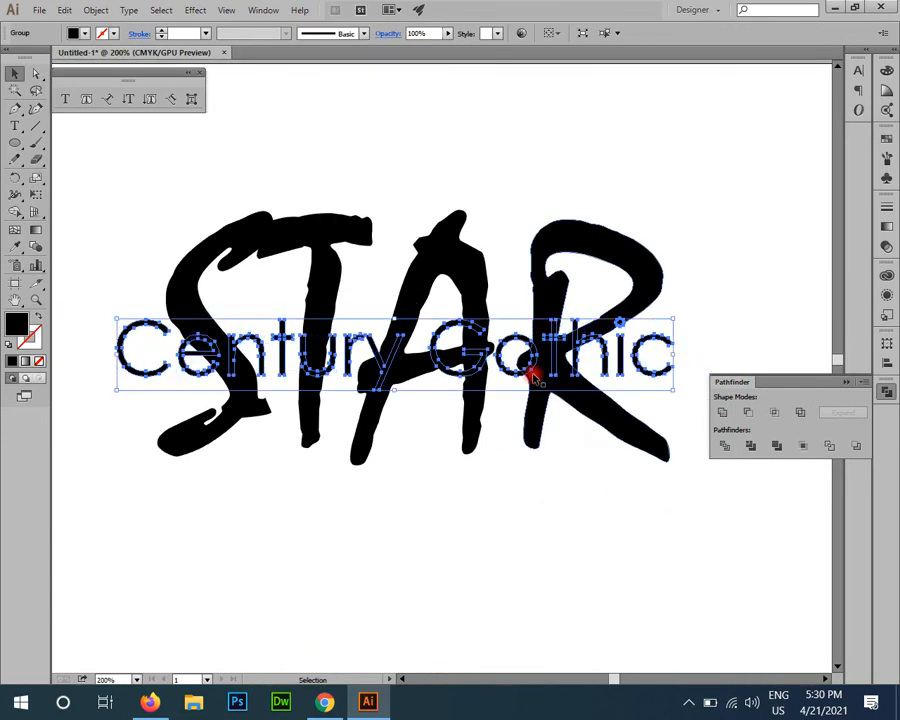
pyautogui.moveTo(600, 368); pyautogui.dragTo(605, 364)
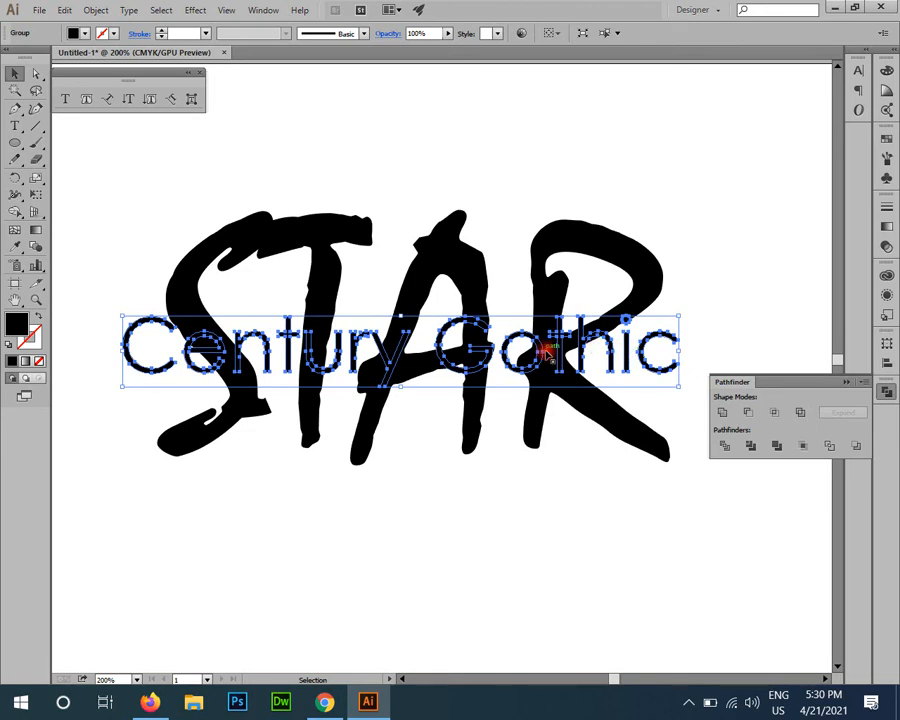
# Step: Fill a copy of the outlined Century Gothic text, placed behind the black letters, with the yellow swatch
pyautogui.press('a')
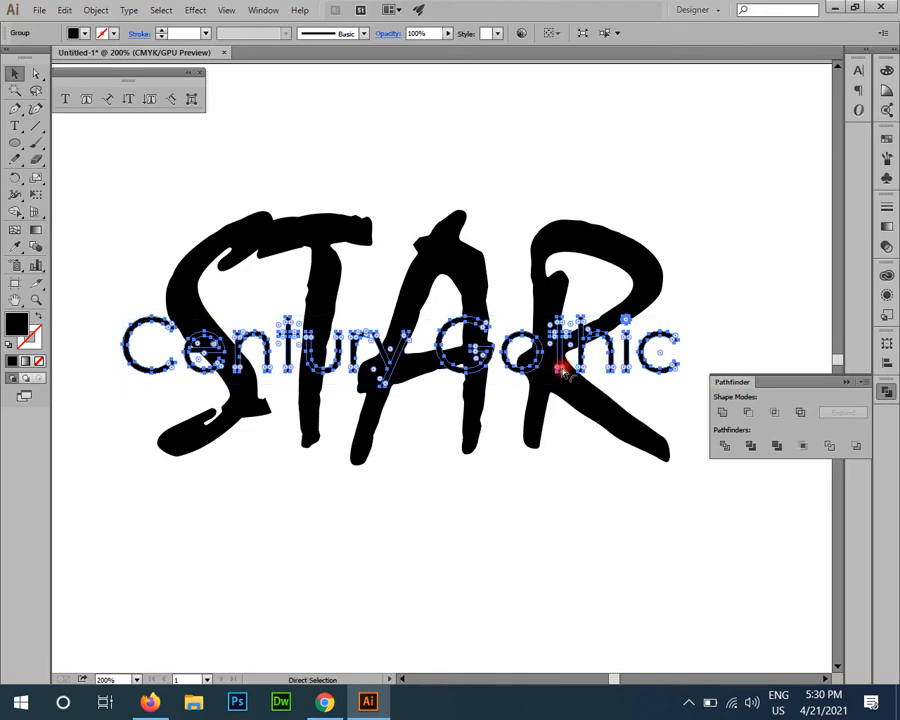
pyautogui.press('v')
pyautogui.click(886, 140)
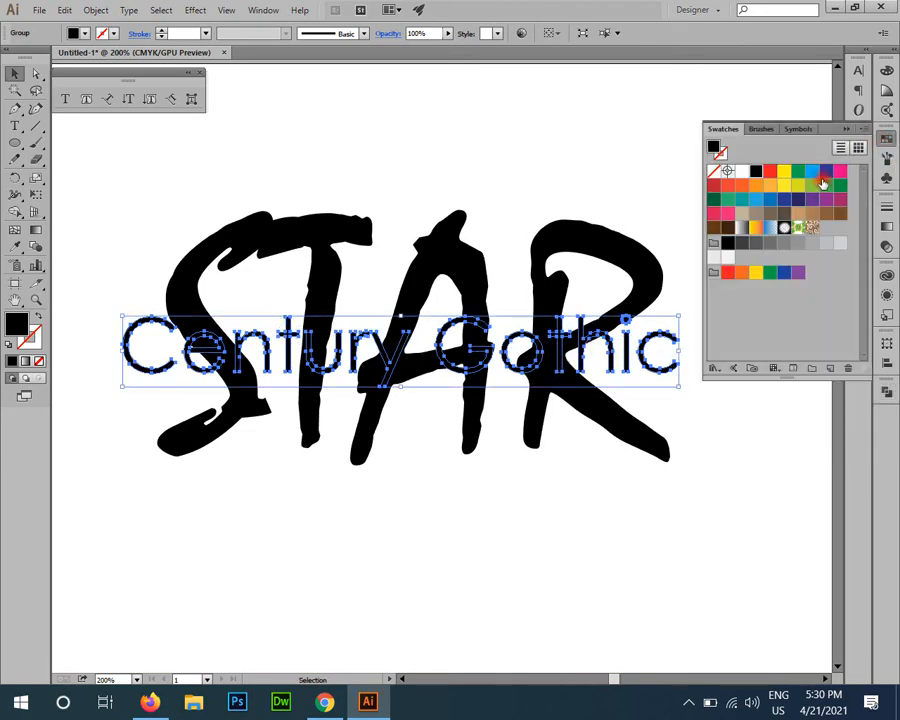
pyautogui.click(826, 198)
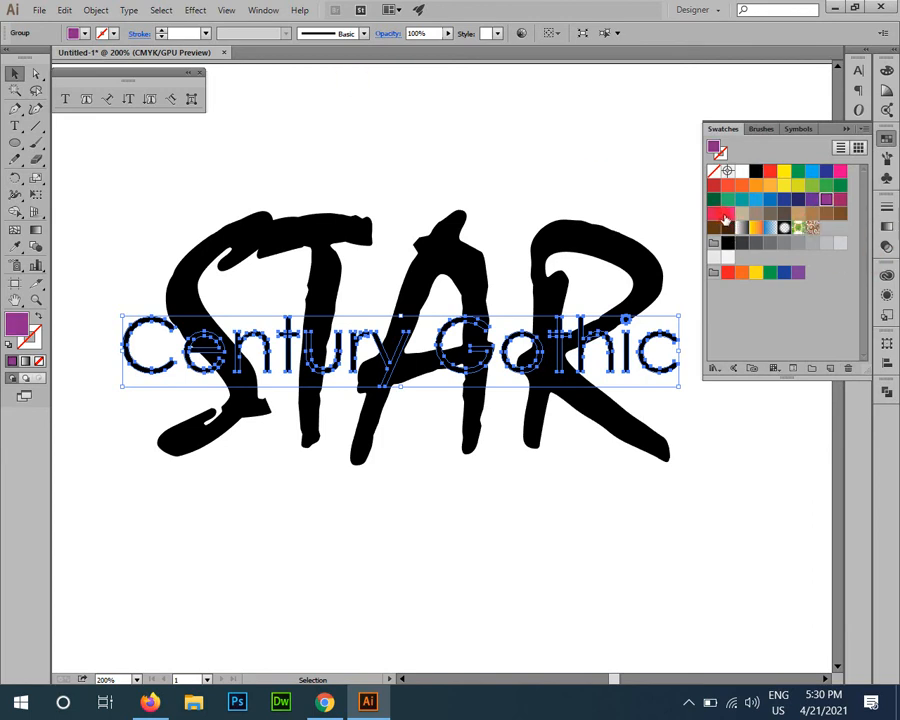
pyautogui.click(783, 171)
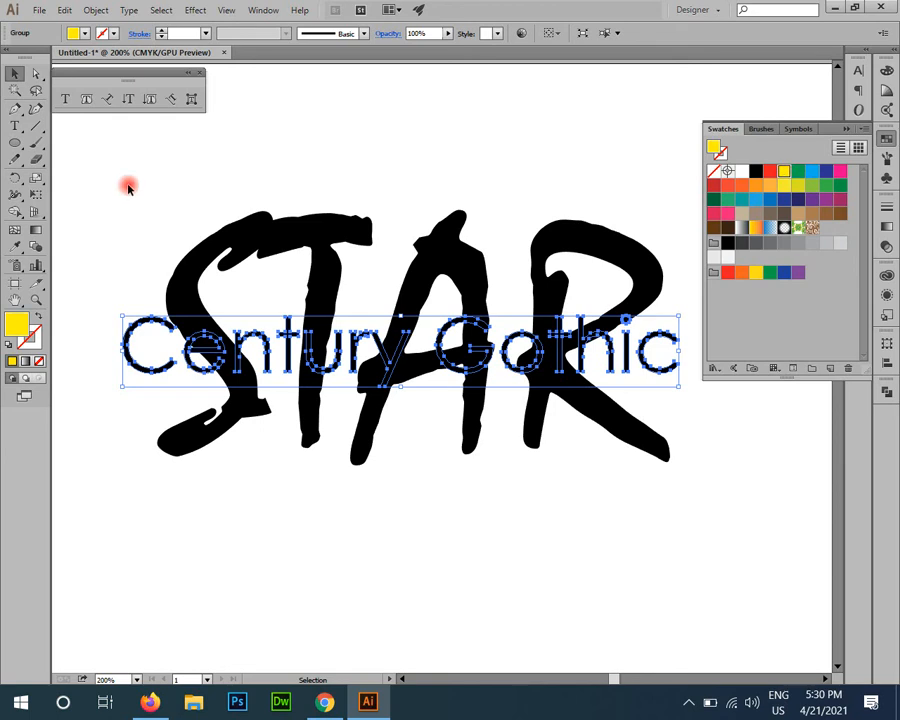
# Step: Add a yellow stroke to the Century Gothic copy and thicken it into a border around the letters
pyautogui.click(30, 340)
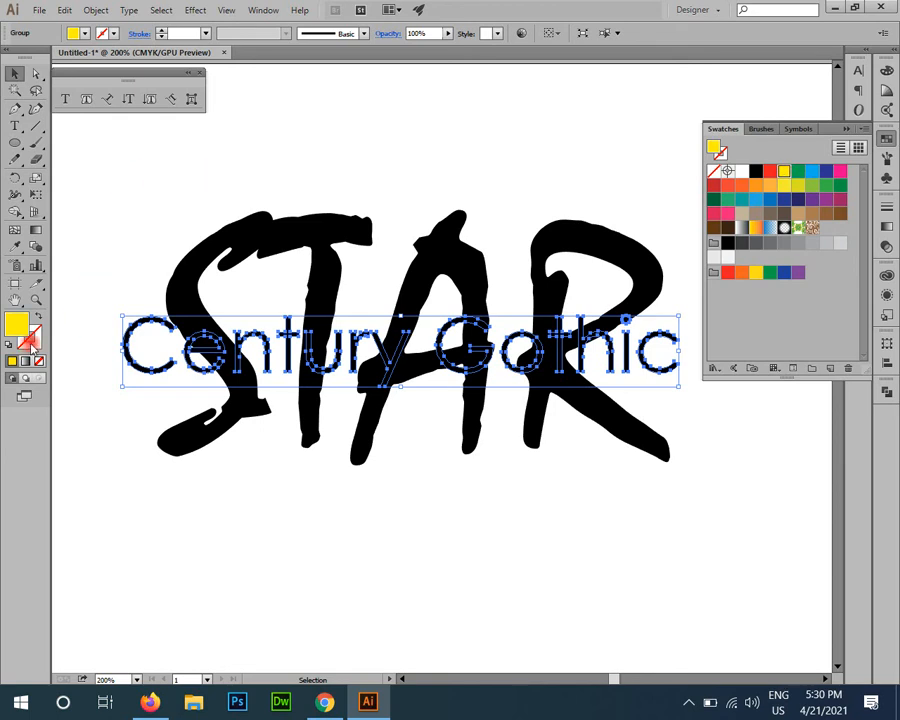
pyautogui.click(14, 361)
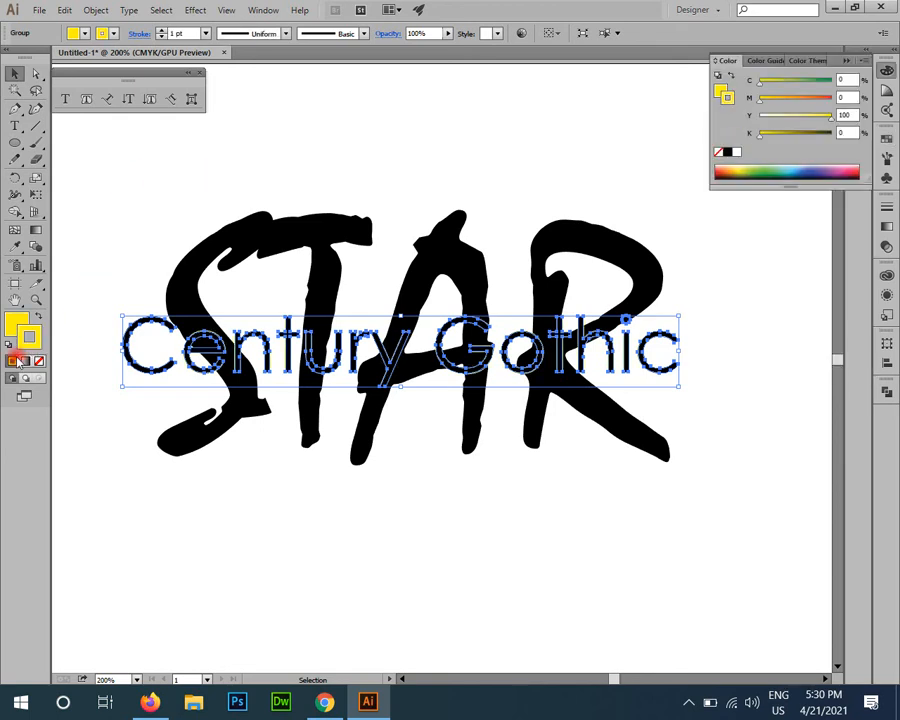
pyautogui.click(173, 33)
pyautogui.scroll(2, 172, 33)
pyautogui.scroll(3, 173, 33)
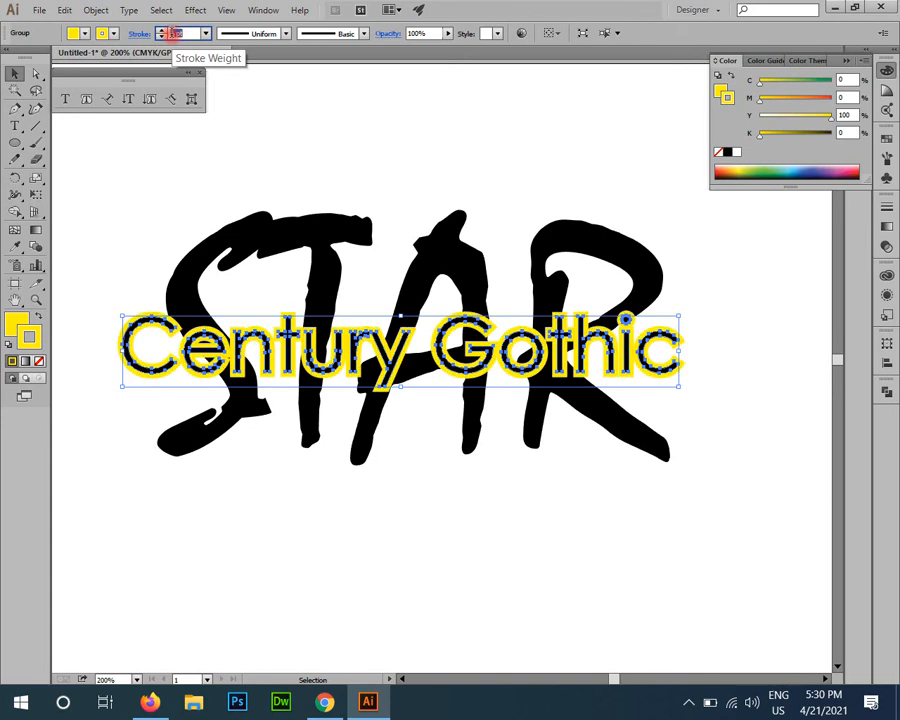
# Step: Outline the stroke of the yellow Century Gothic copy and unite the result into one shape
pyautogui.click(96, 10)
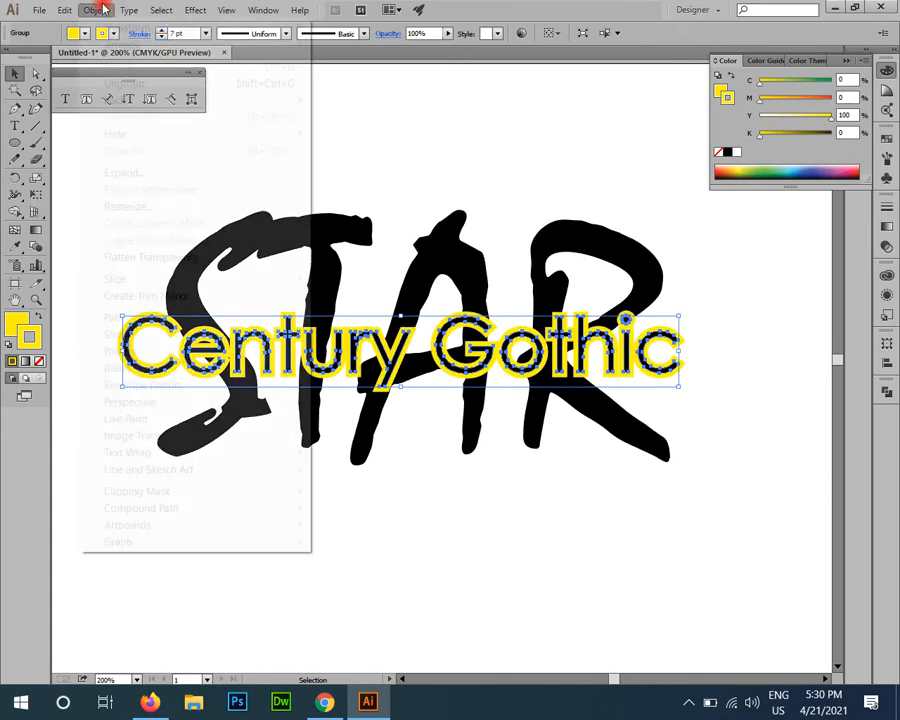
pyautogui.moveTo(183, 317)
pyautogui.click(364, 356)
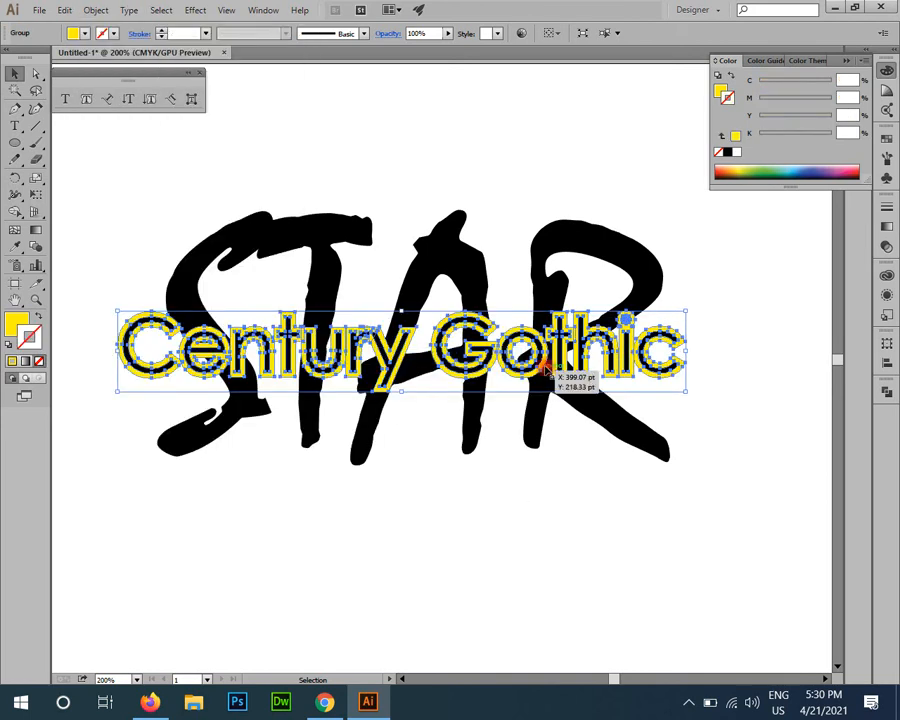
pyautogui.click(887, 392)
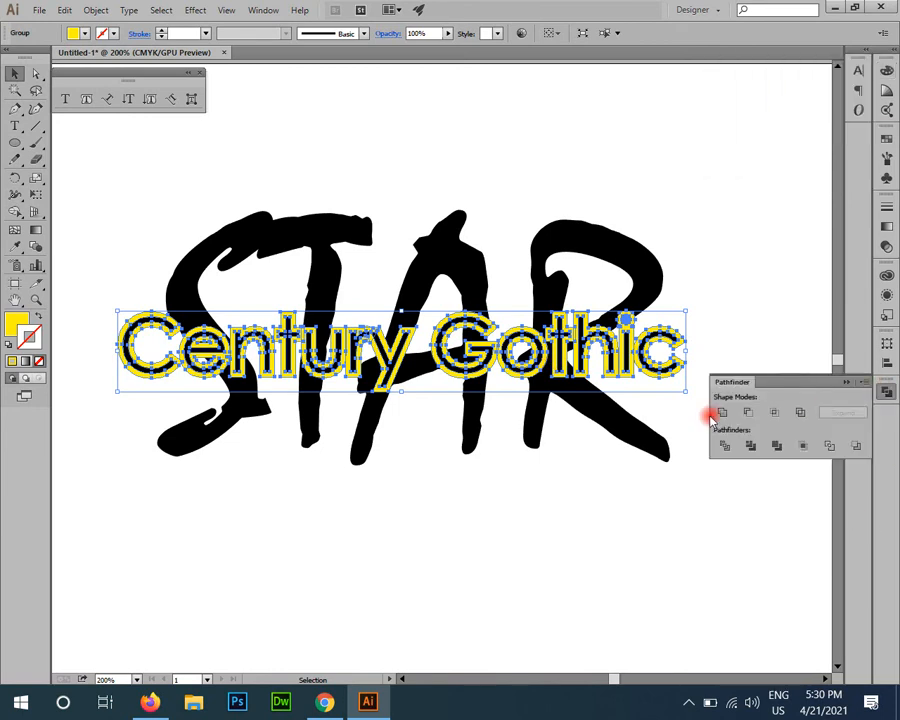
# Step: Trim the STAR letters with the yellow Century Gothic shape in Pathfinder and ungroup the result
pyautogui.keyDown('shift'); pyautogui.click(198, 287); pyautogui.keyUp('shift')
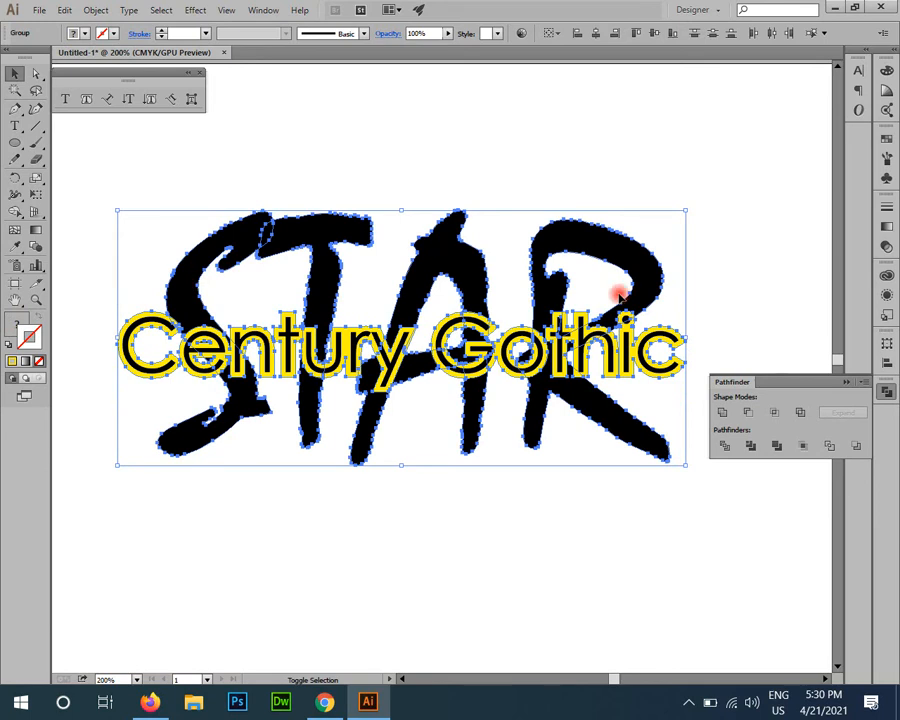
pyautogui.click(750, 447)
pyautogui.rightClick(454, 363)
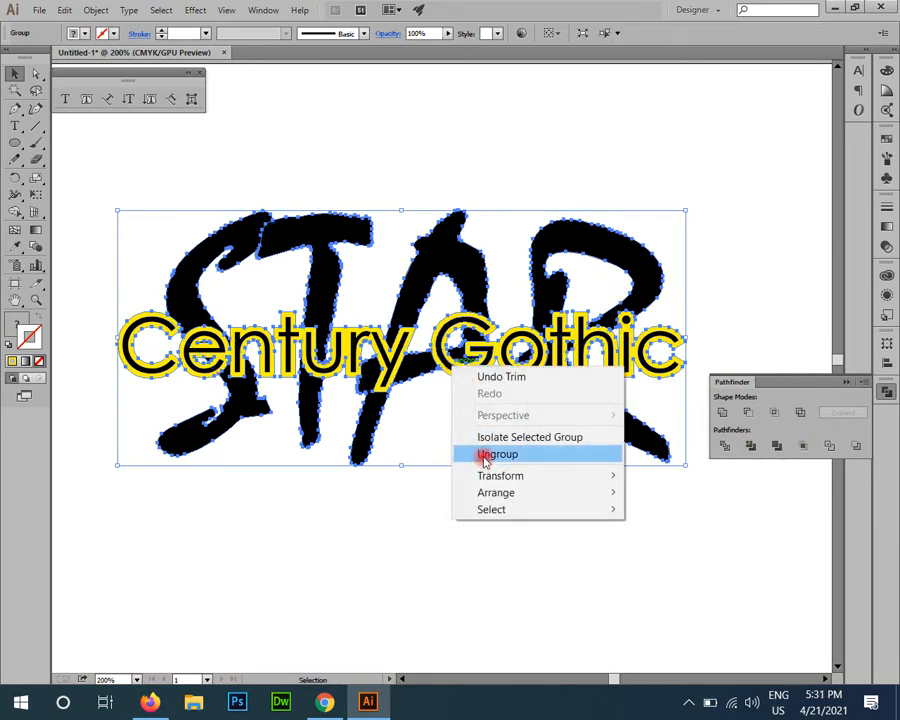
pyautogui.click(482, 458)
pyautogui.click(402, 546)
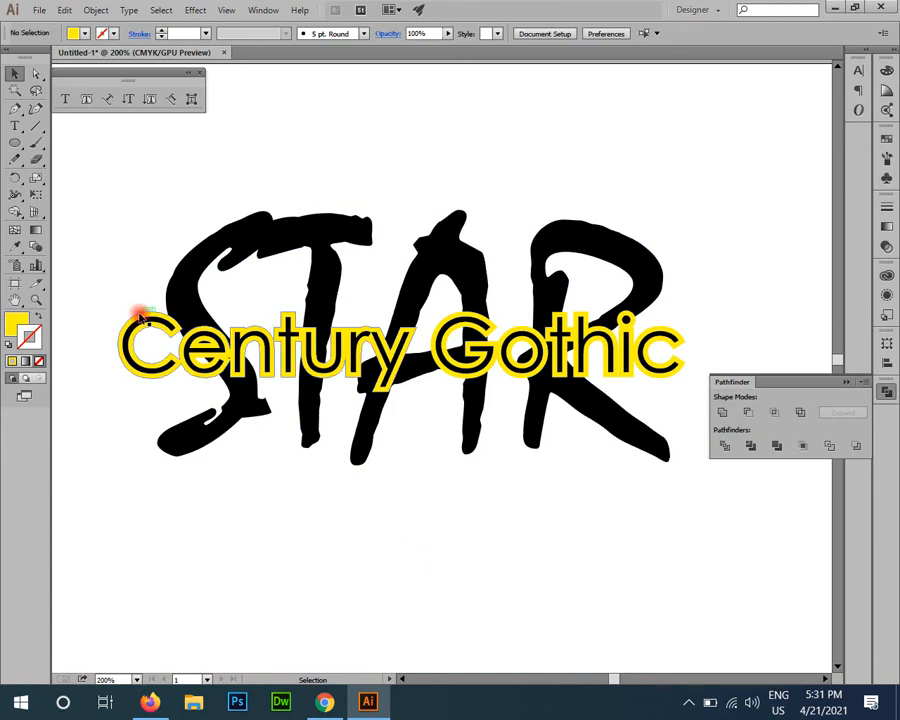
# Step: Select all yellow shapes around the Century Gothic lettering by colour with the Magic Wand and delete them
pyautogui.click(140, 314)
pyautogui.press('z')
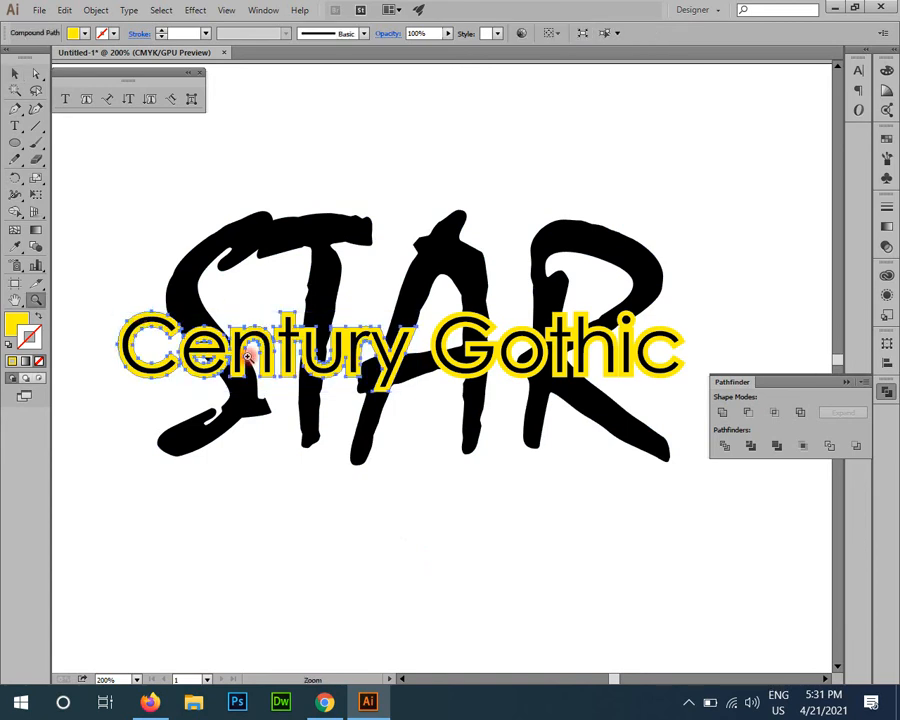
pyautogui.moveTo(114, 273); pyautogui.dragTo(311, 488)
pyautogui.press('v')
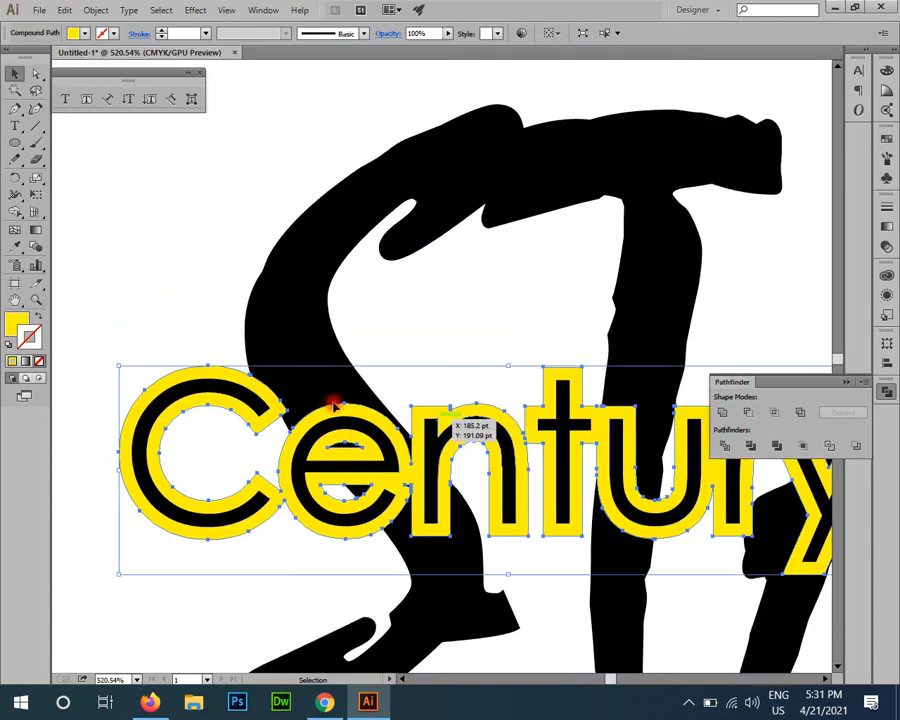
pyautogui.click(14, 90)
pyautogui.click(217, 370)
pyautogui.press('Delete')
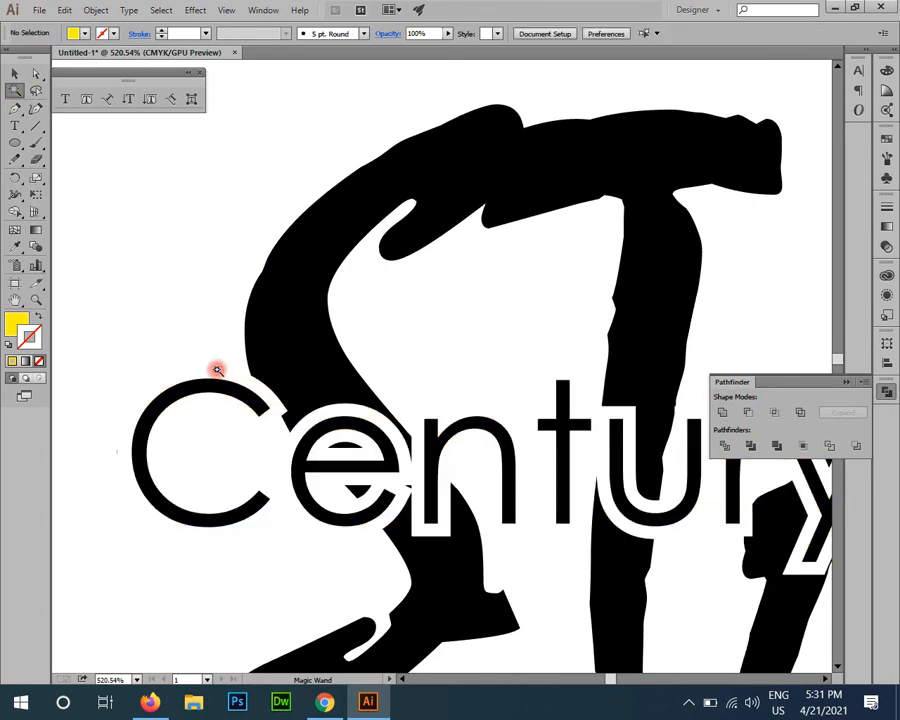
pyautogui.hotkey('ctrl', '0')
pyautogui.press('z')
pyautogui.moveTo(427, 234); pyautogui.dragTo(535, 388)
pyautogui.press('v')
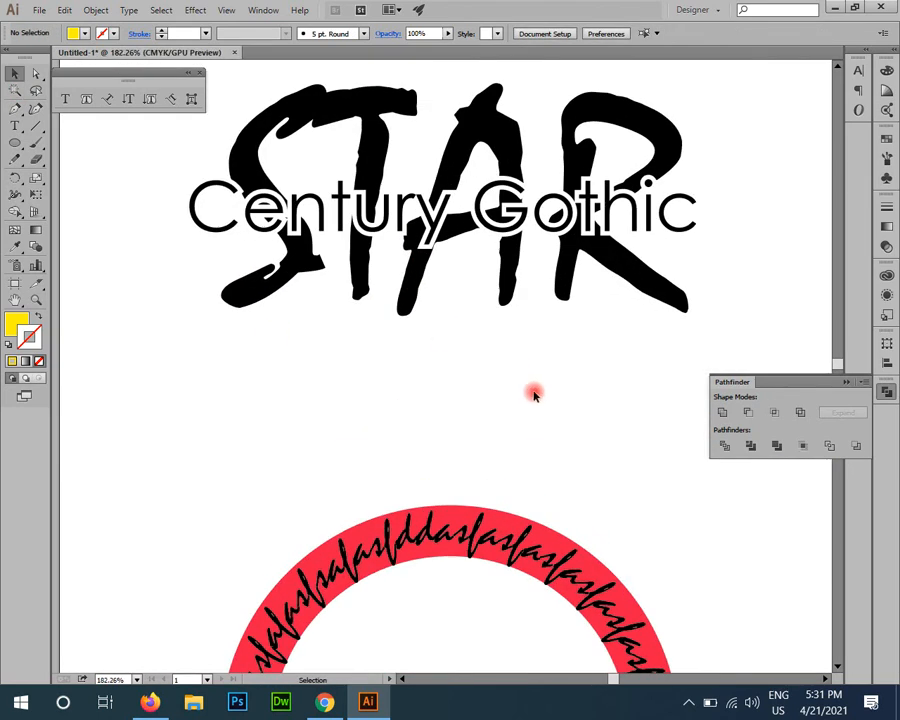
pyautogui.moveTo(449, 451); pyautogui.dragTo(438, 512)
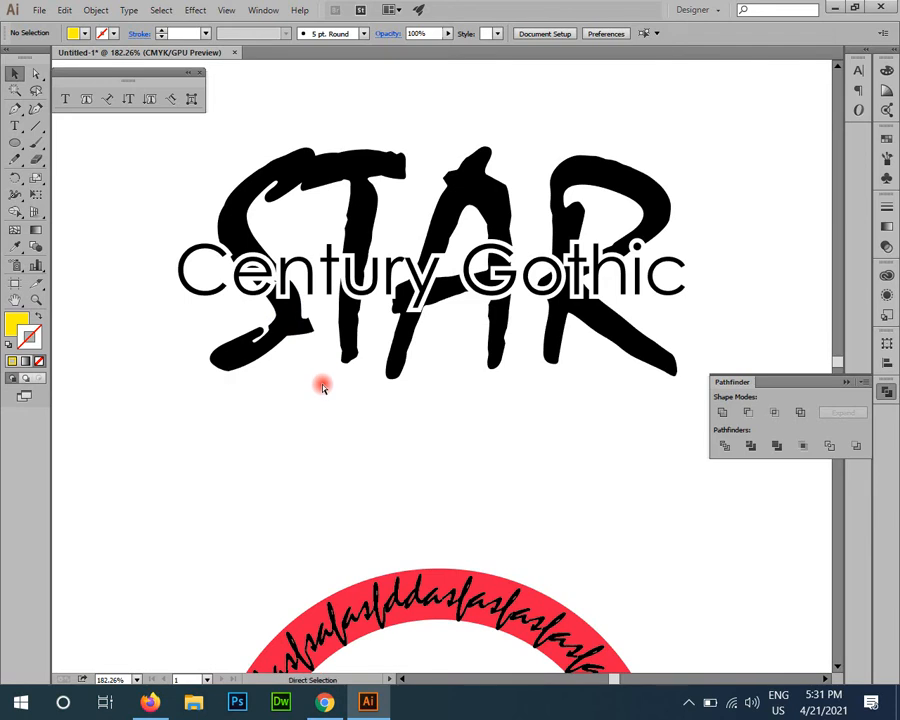
# Step: Undo the removal of the yellow shapes and delete the black Century Gothic letters from on top of them
pyautogui.hotkey('ctrl', 'z')
pyautogui.click(328, 412)
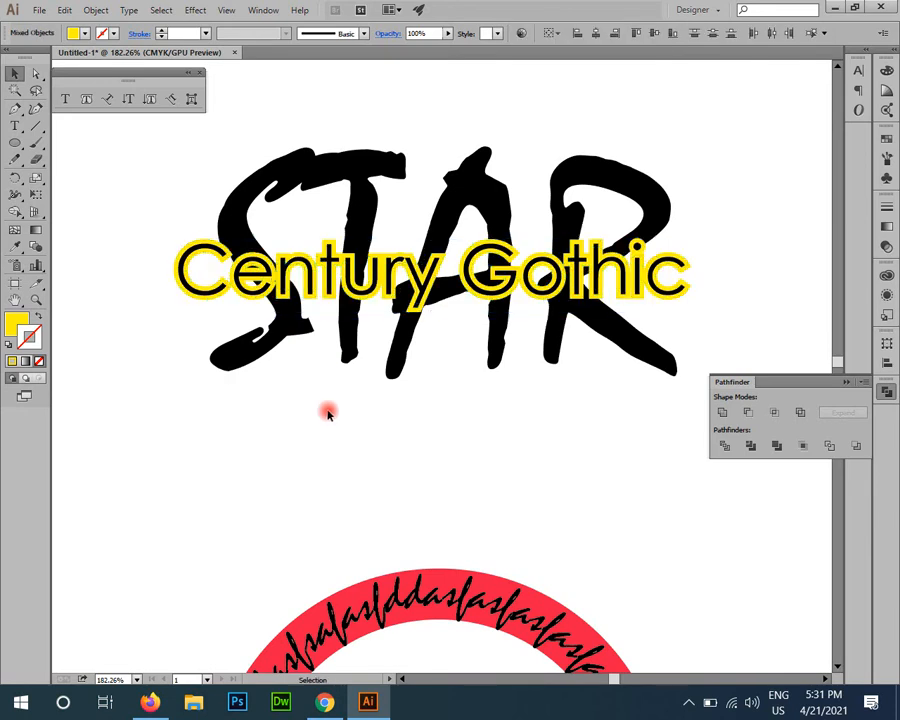
pyautogui.click(309, 267)
pyautogui.press('Delete')
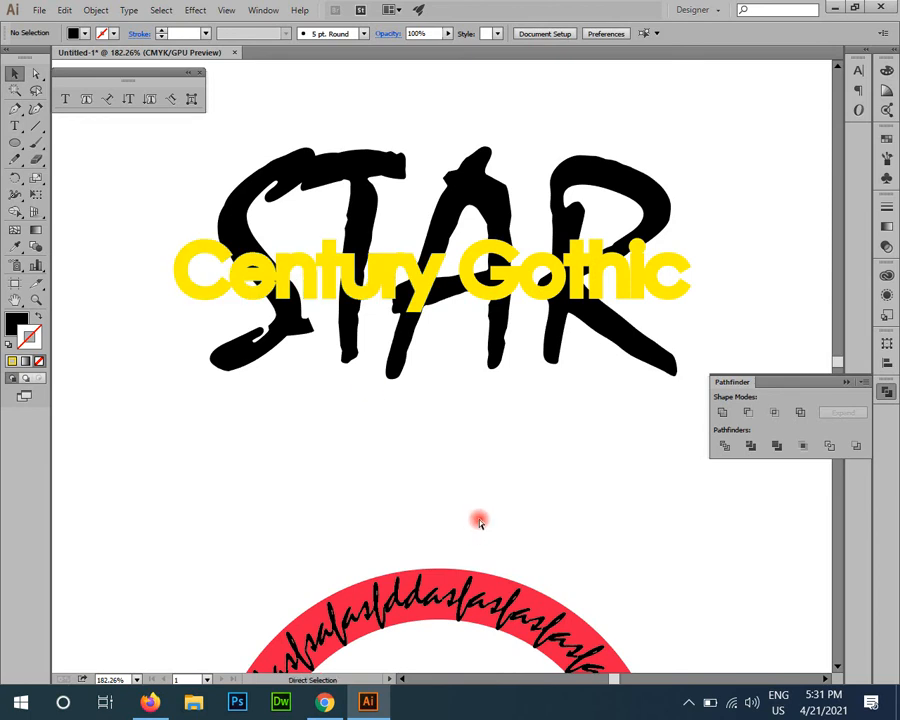
# Step: With the black lettering restored, select every yellow shape using the Magic Wand and delete them to leave gaps in STAR
pyautogui.click(250, 258)
pyautogui.click(232, 230)
pyautogui.press('z')
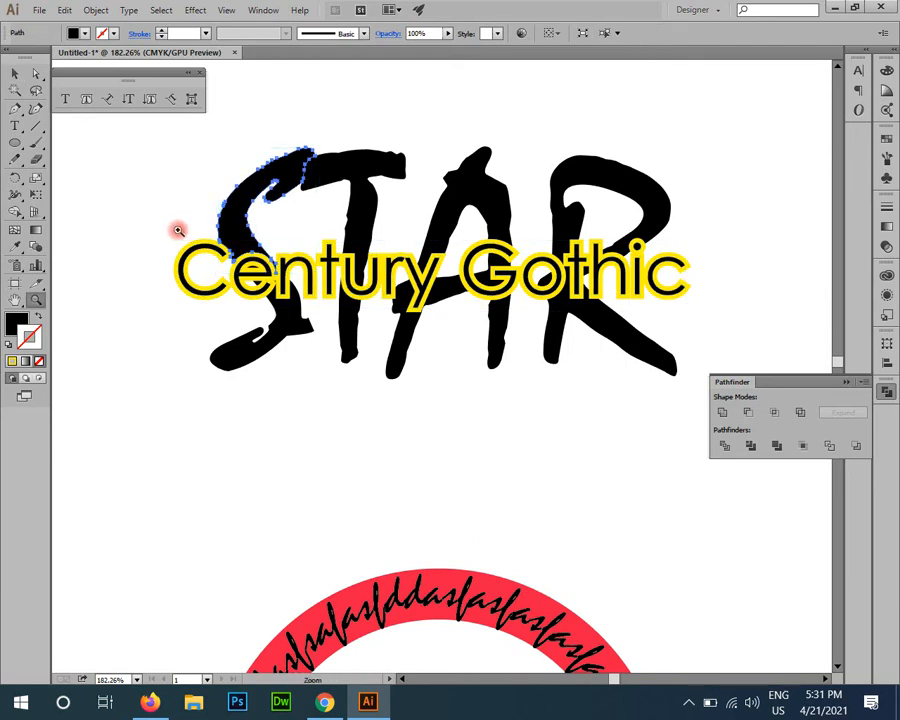
pyautogui.doubleClick(178, 228)
pyautogui.click(13, 77)
pyautogui.click(14, 89)
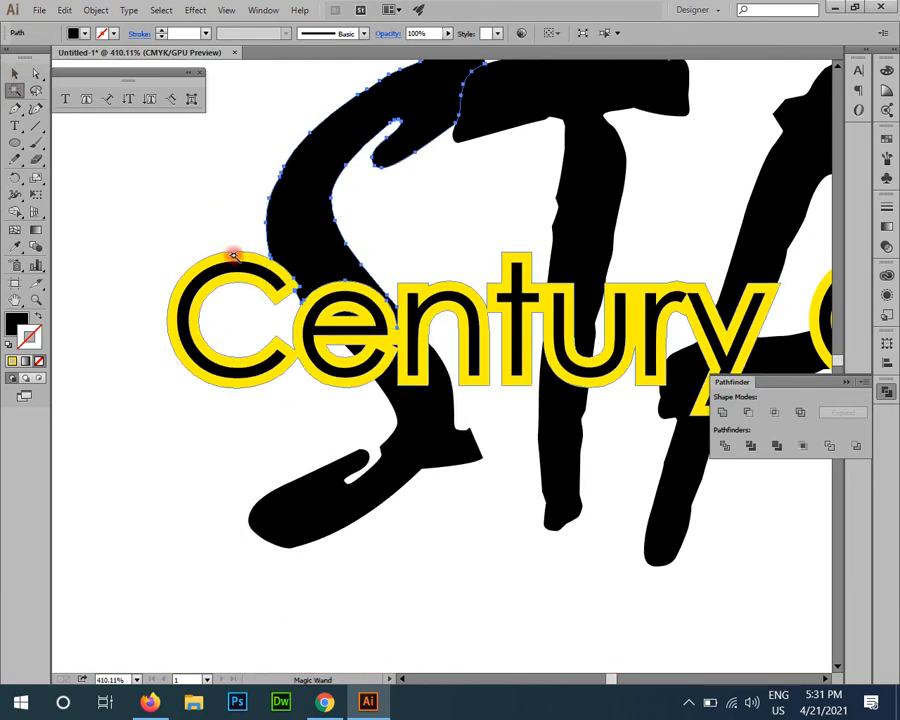
pyautogui.click(233, 255)
pyautogui.press('Delete')
pyautogui.press('z')
pyautogui.keyDown('alt'); pyautogui.click(217, 229); pyautogui.keyUp('alt')
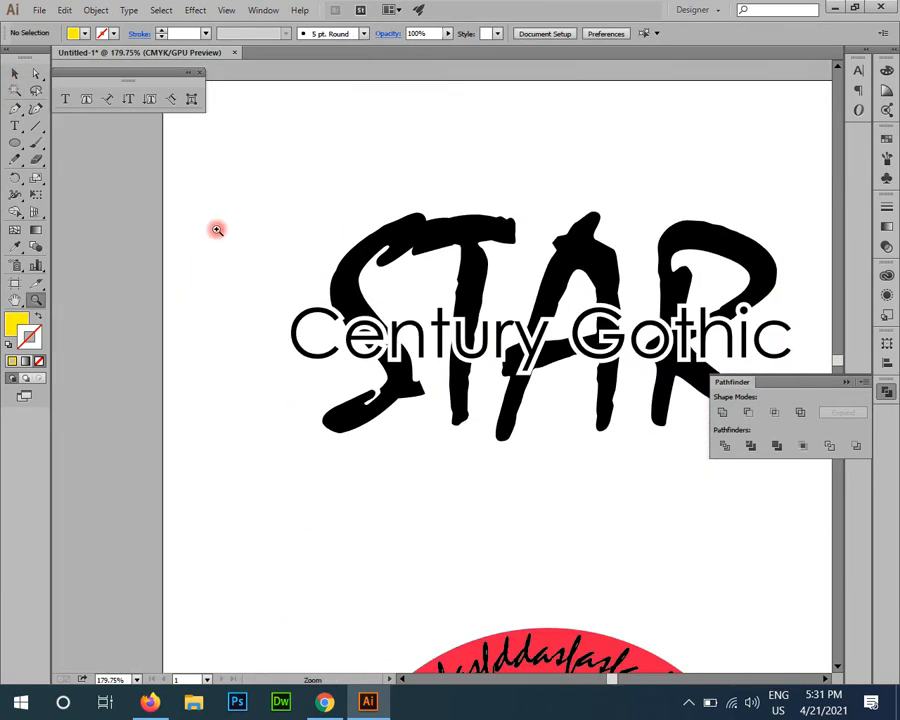
pyautogui.moveTo(482, 409); pyautogui.dragTo(384, 377)
# Step: Fill the Century Gothic letters with the yellow swatch
pyautogui.press('v')
pyautogui.click(511, 310)
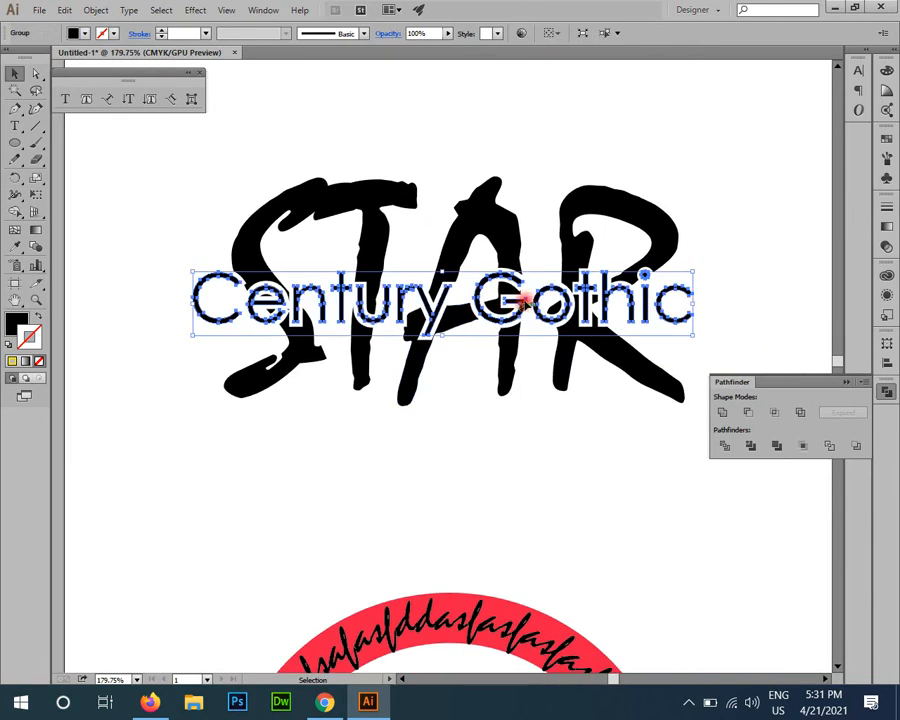
pyautogui.click(887, 137)
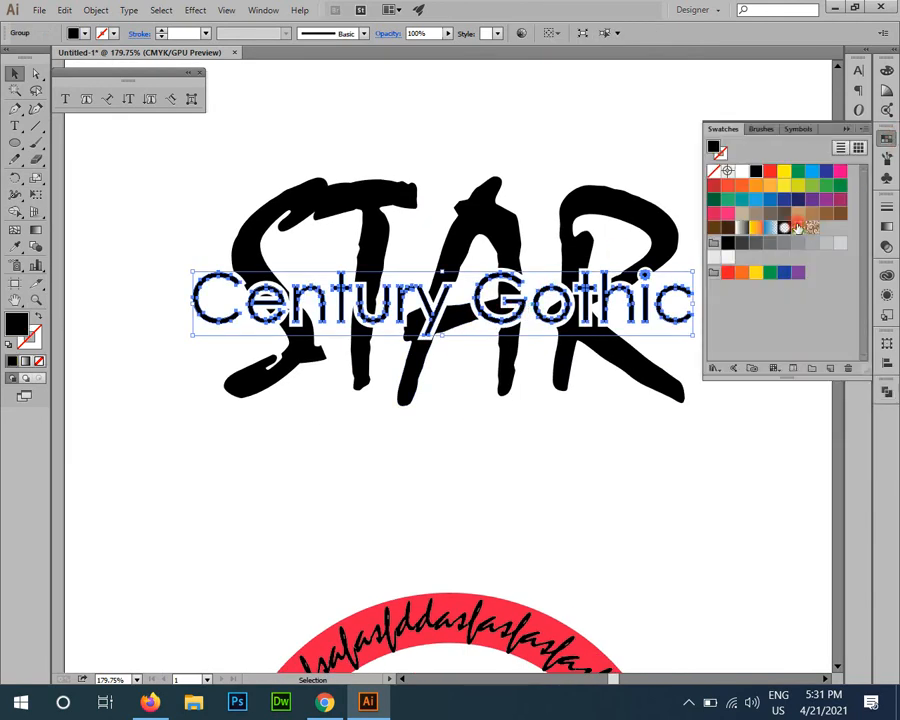
pyautogui.click(784, 171)
pyautogui.click(597, 505)
# Step: Fill the Century Gothic letters across STAR with the red swatch
pyautogui.scroll(2, 565, 430)
pyautogui.click(549, 348)
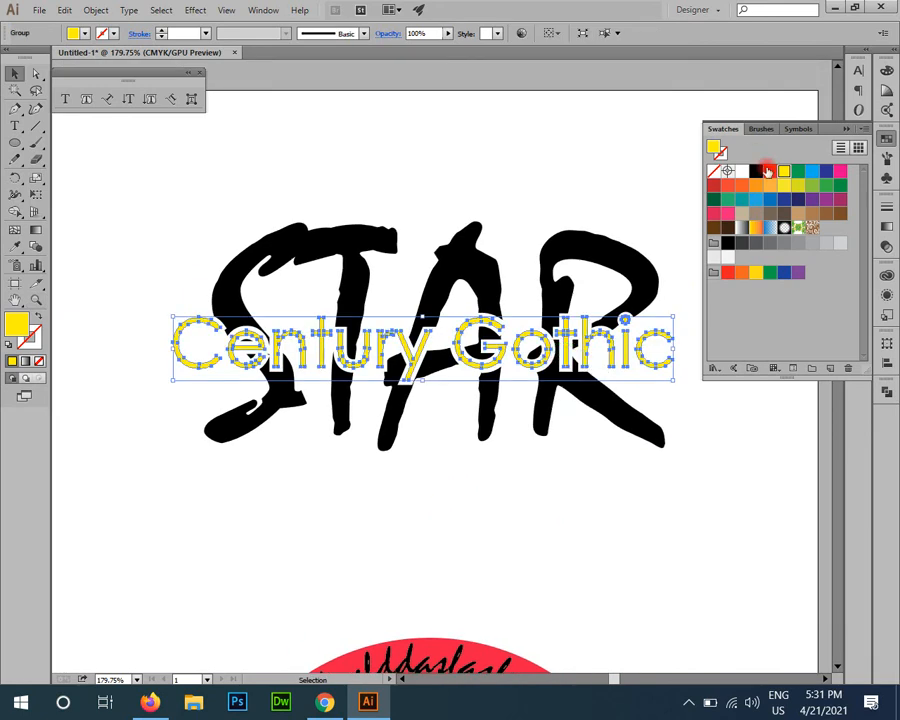
pyautogui.click(769, 171)
pyautogui.click(516, 132)
pyautogui.moveTo(551, 341); pyautogui.dragTo(516, 303)
pyautogui.scroll(-2, 476, 368)
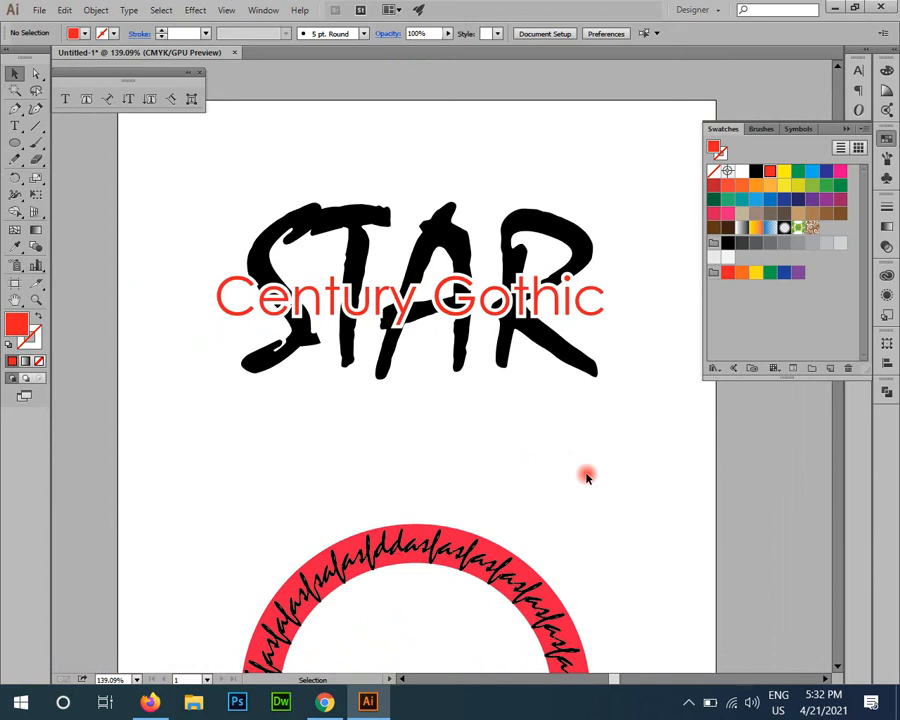
pyautogui.click(886, 391)
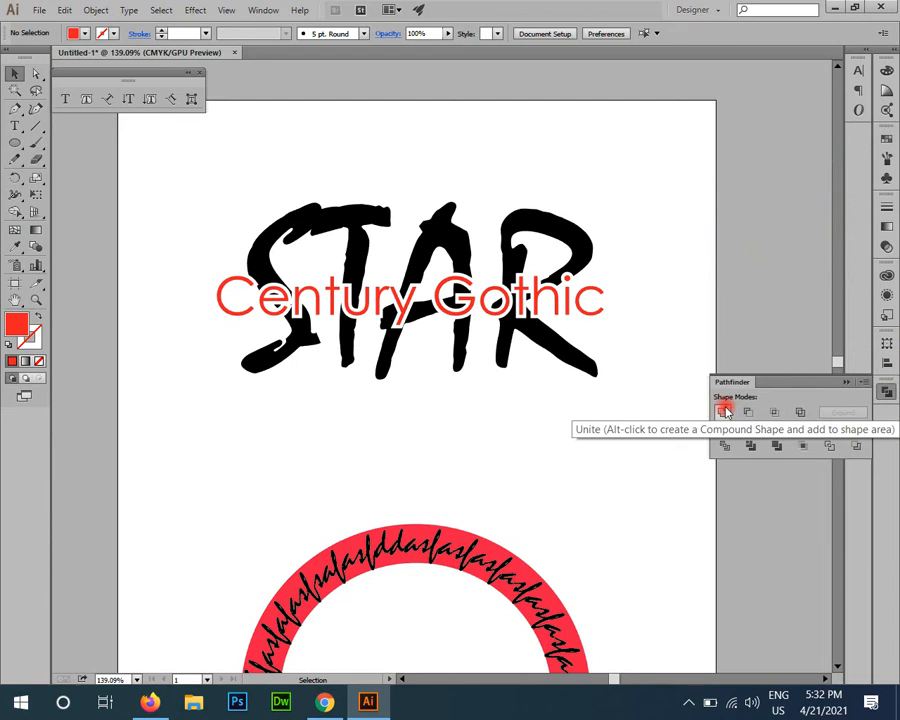
pyautogui.click(725, 412)
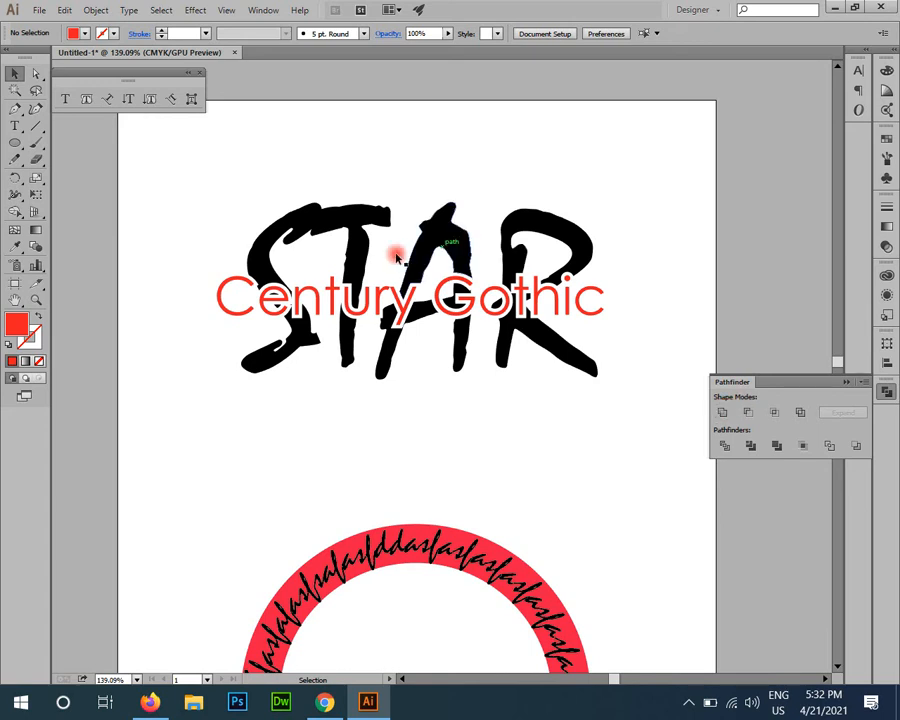
pyautogui.click(313, 210)
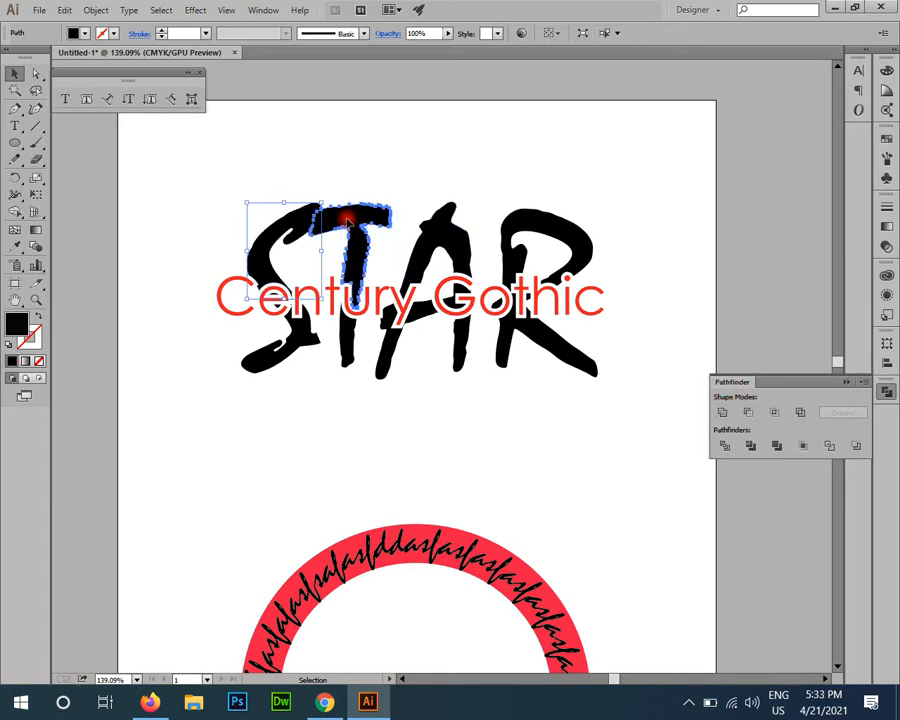
pyautogui.click(462, 225)
pyautogui.click(545, 236)
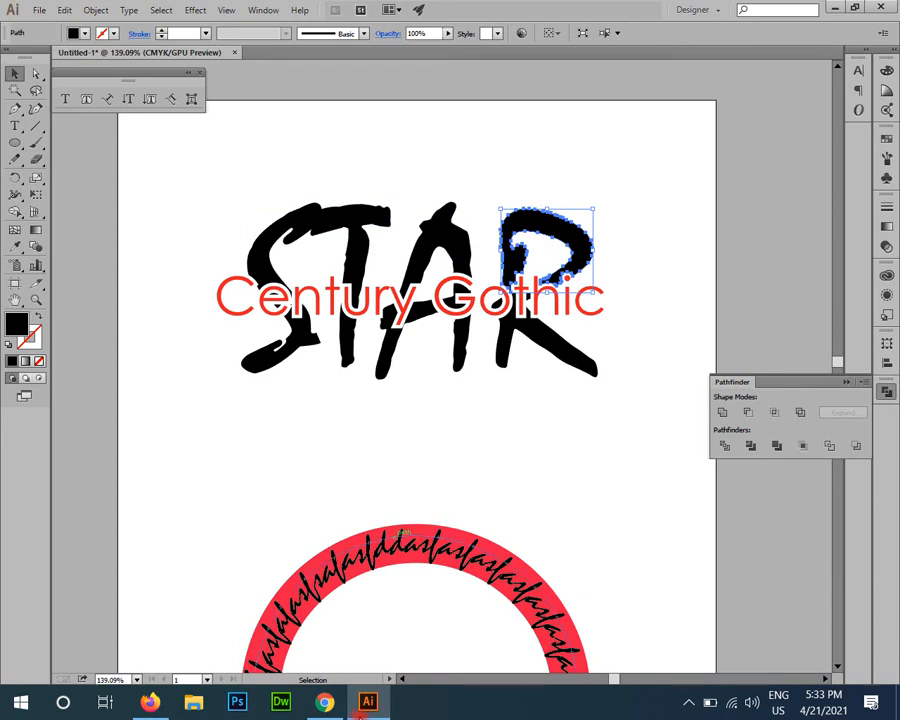
pyautogui.click(475, 445)
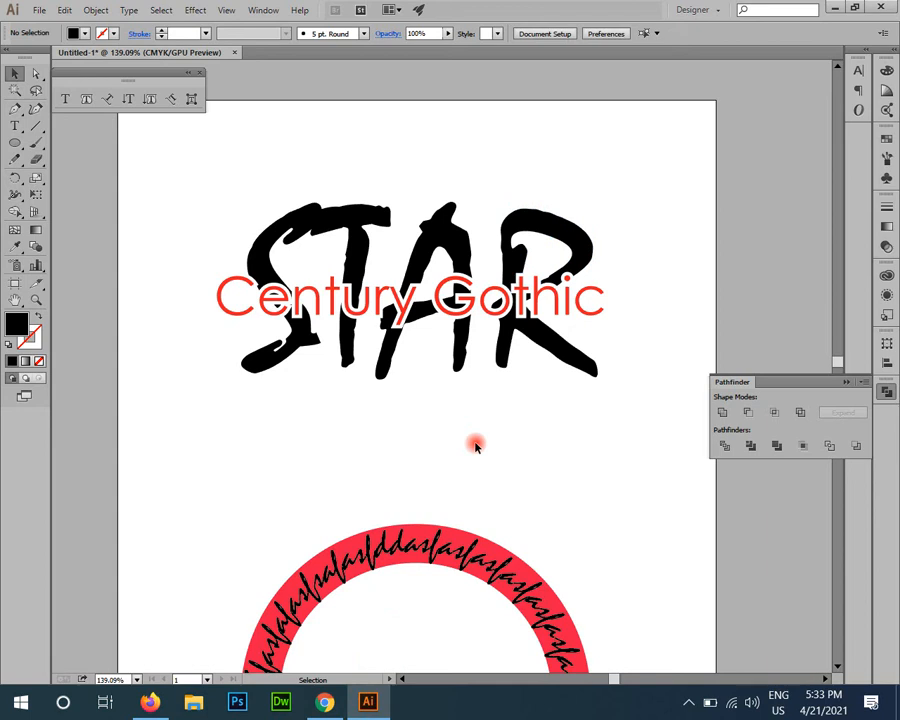
# Step: Place an editable copy of the ring's upper path text beside the artboard and convert the text on the ring to outlines
pyautogui.scroll(-5, 330, 366)
pyautogui.hscroll(-3, 330, 366)
pyautogui.moveTo(445, 376); pyautogui.dragTo(112, 196)
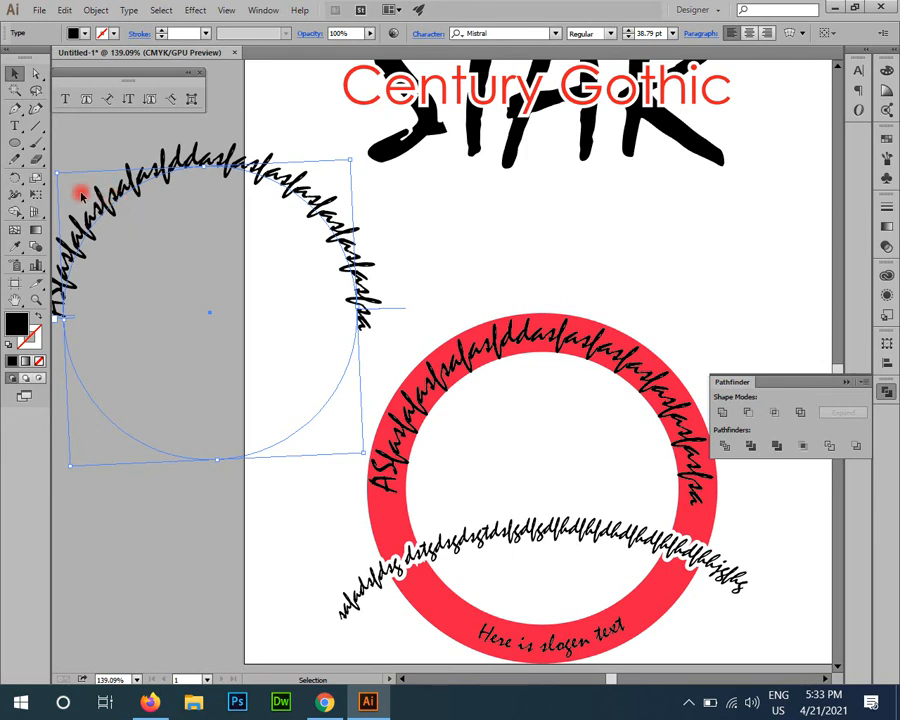
pyautogui.rightClick(560, 342)
pyautogui.click(614, 447)
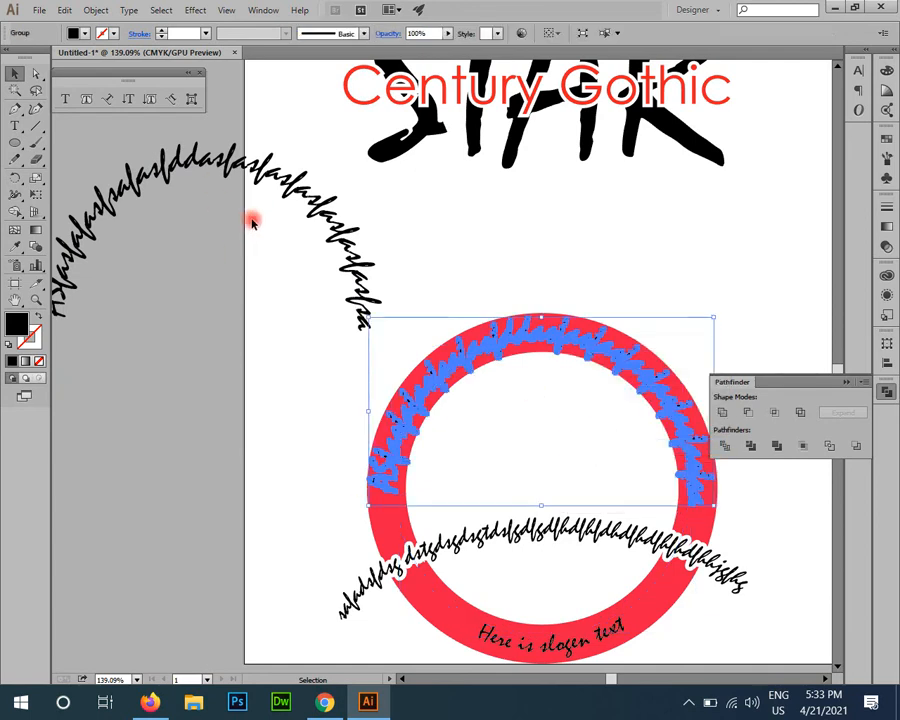
pyautogui.moveTo(328, 338); pyautogui.dragTo(394, 446)
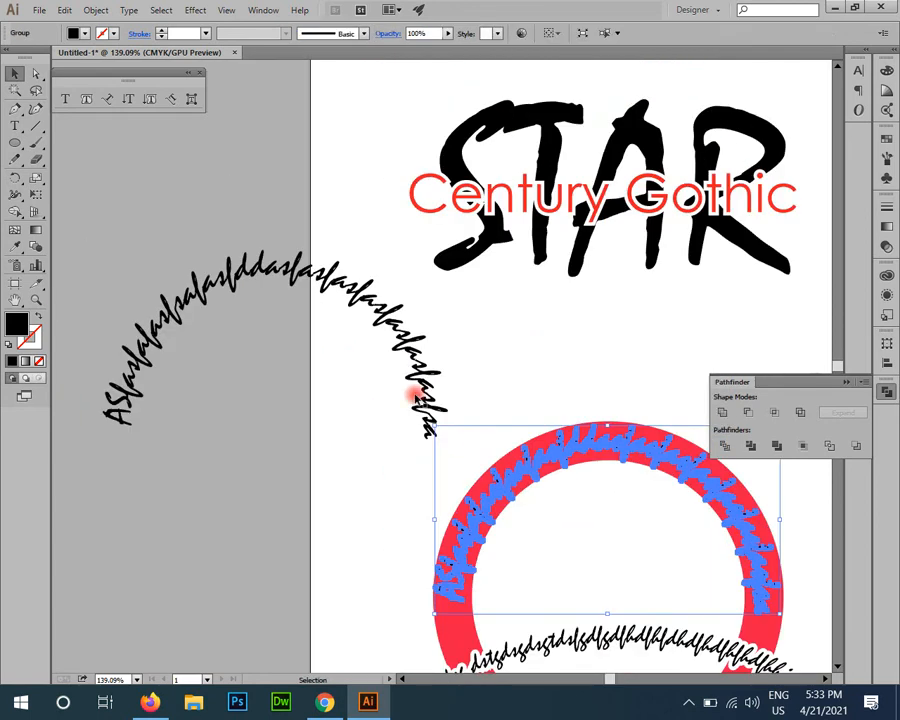
pyautogui.moveTo(394, 332); pyautogui.dragTo(262, 282)
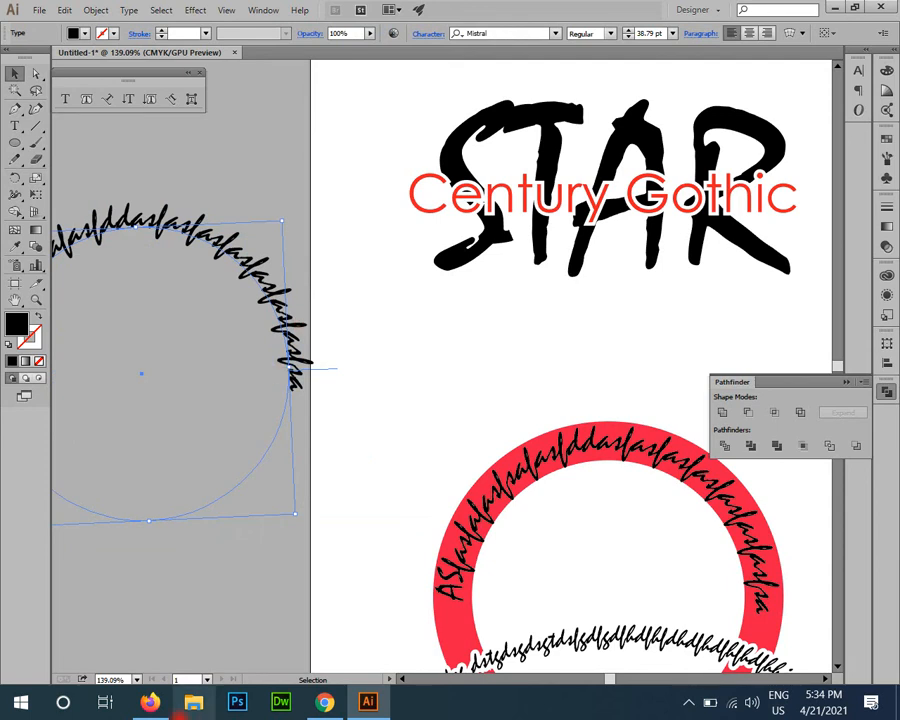
# Step: Switch to Chrome, search for "font search by image" in a new tab and open the MyFonts WhatTheFont page
pyautogui.click(324, 702)
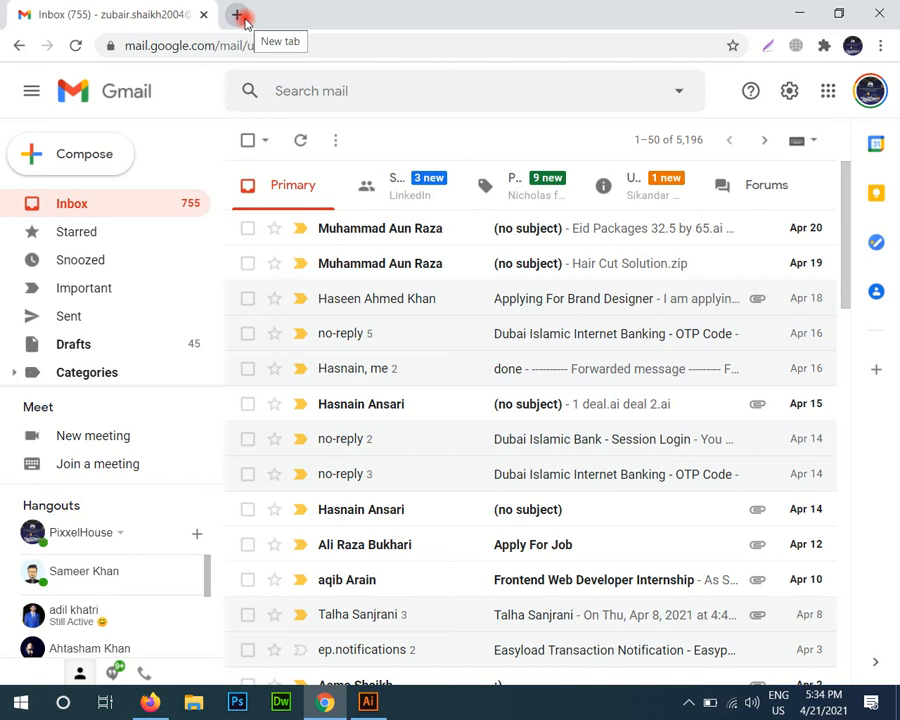
pyautogui.click(240, 16)
pyautogui.write('font')
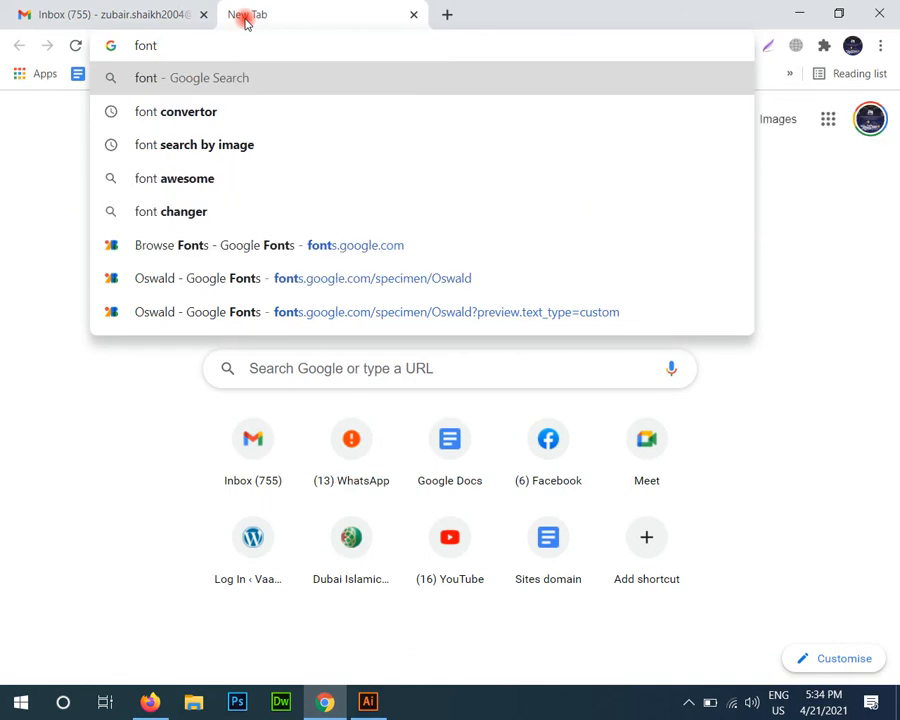
pyautogui.press('Down')
pyautogui.press('Down')
pyautogui.press('Return')
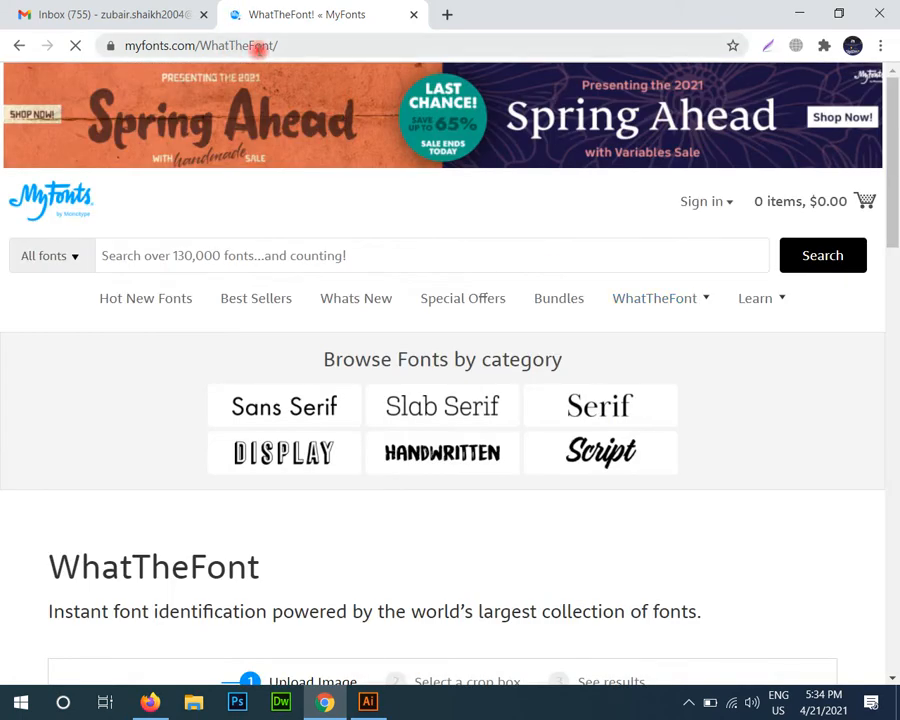
# Step: Open Google Images in another new tab and bring up the image upload option of Search by image
pyautogui.click(448, 12)
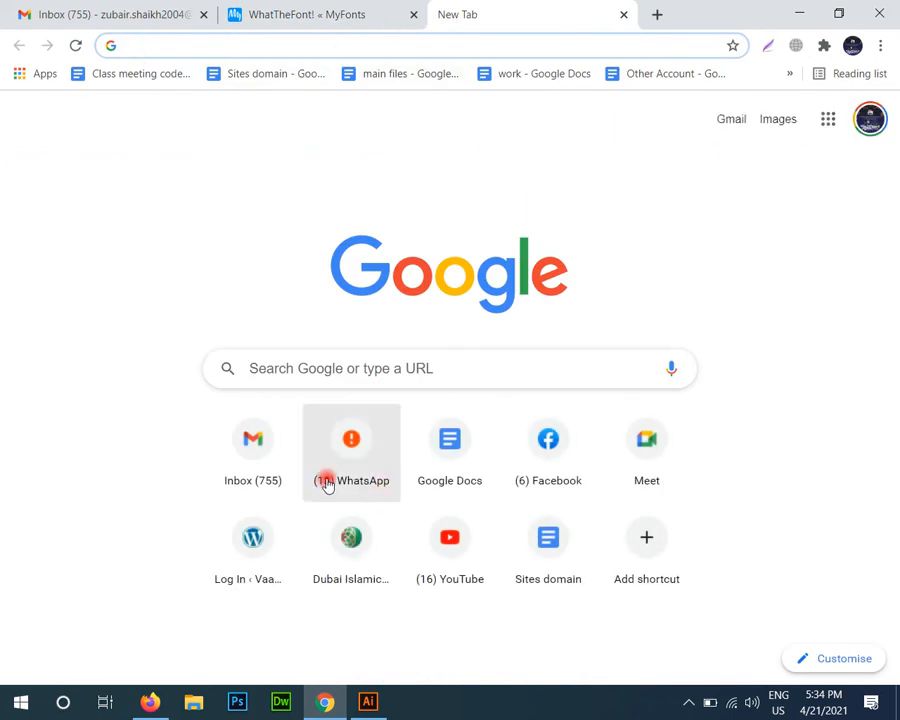
pyautogui.click(770, 130)
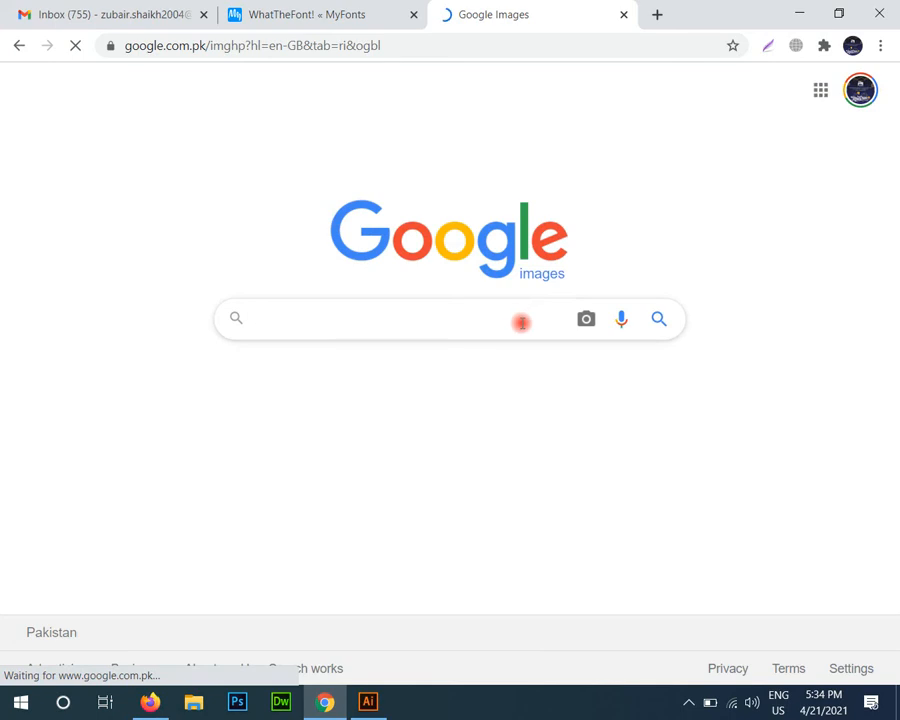
pyautogui.click(586, 320)
pyautogui.click(468, 382)
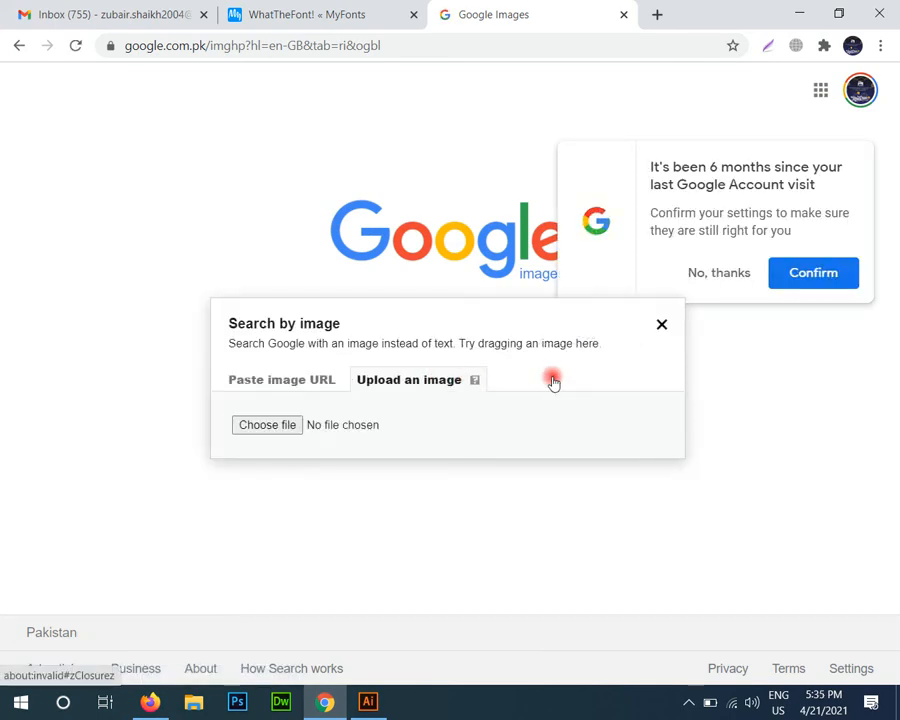
# Step: Upload a PNG image from the Desktop to Google's Search by image and browse the visually similar images
pyautogui.click(303, 430)
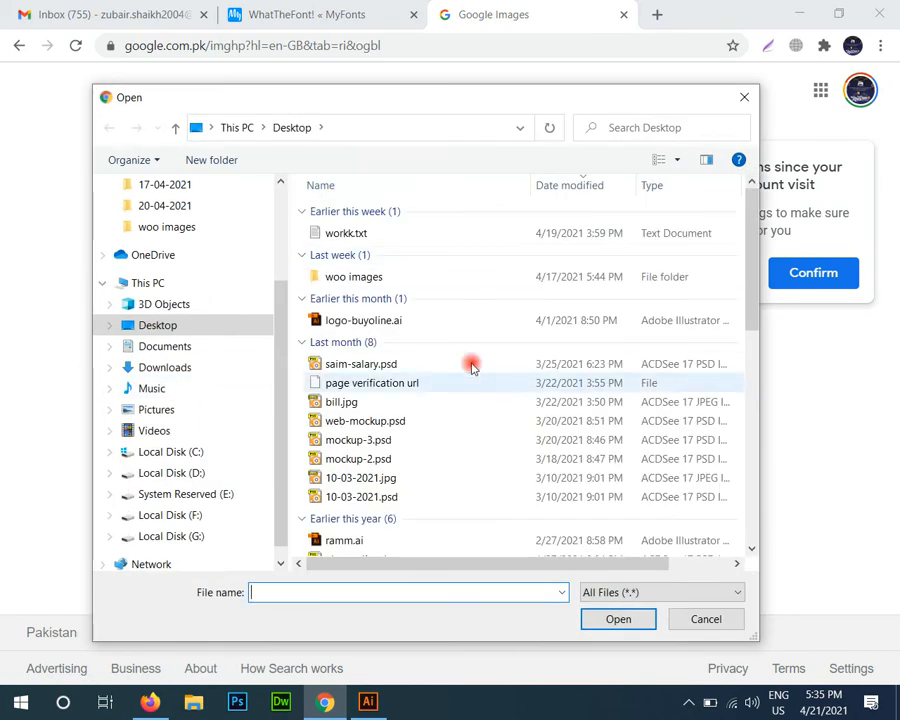
pyautogui.scroll(-8, 478, 350)
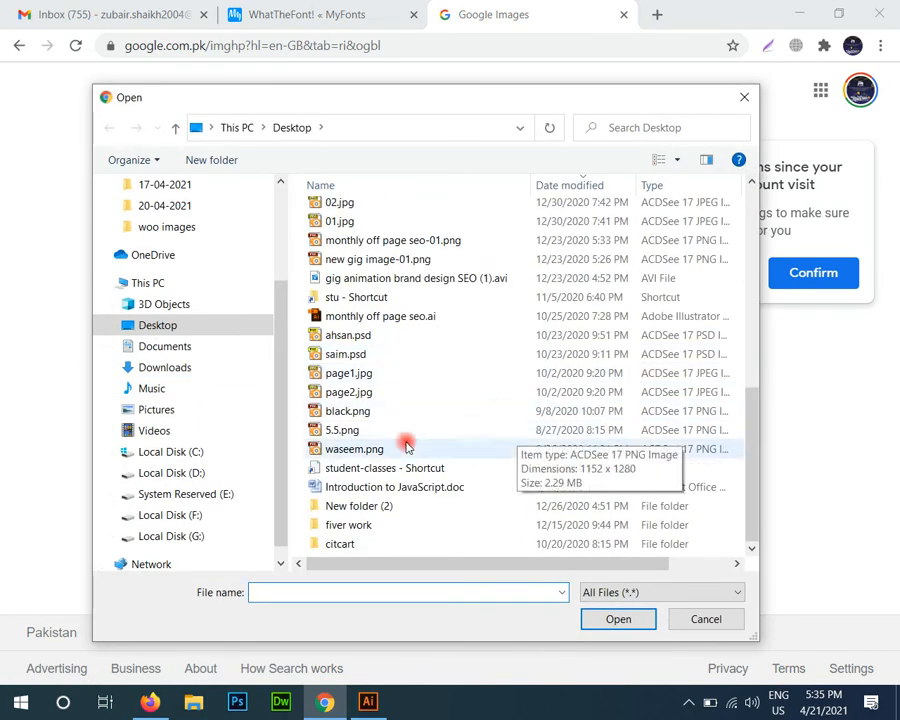
pyautogui.doubleClick(367, 448)
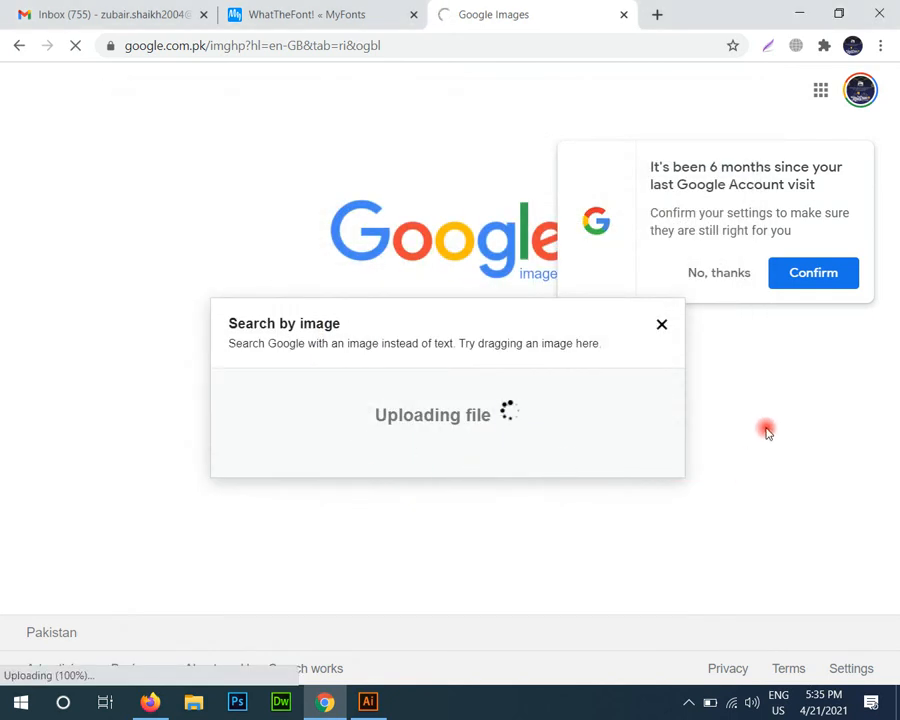
pyautogui.scroll(-3, 757, 426)
pyautogui.scroll(-1, 756, 426)
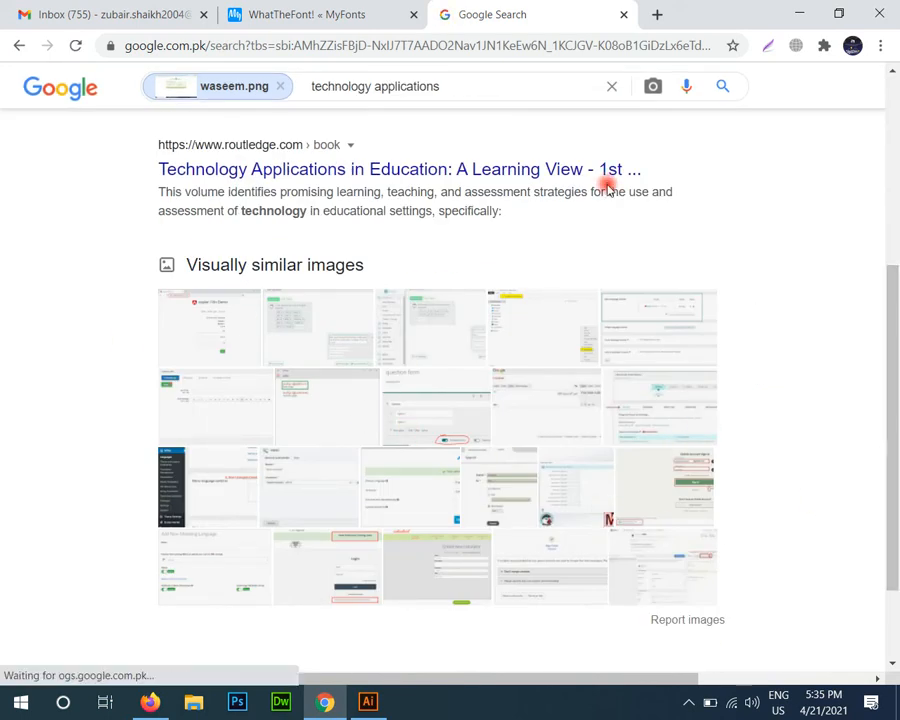
pyautogui.scroll(4, 612, 260)
# Step: Close the image search results tab and look over the WhatTheFont page's upload section, sample images and usage notes
pyautogui.click(623, 14)
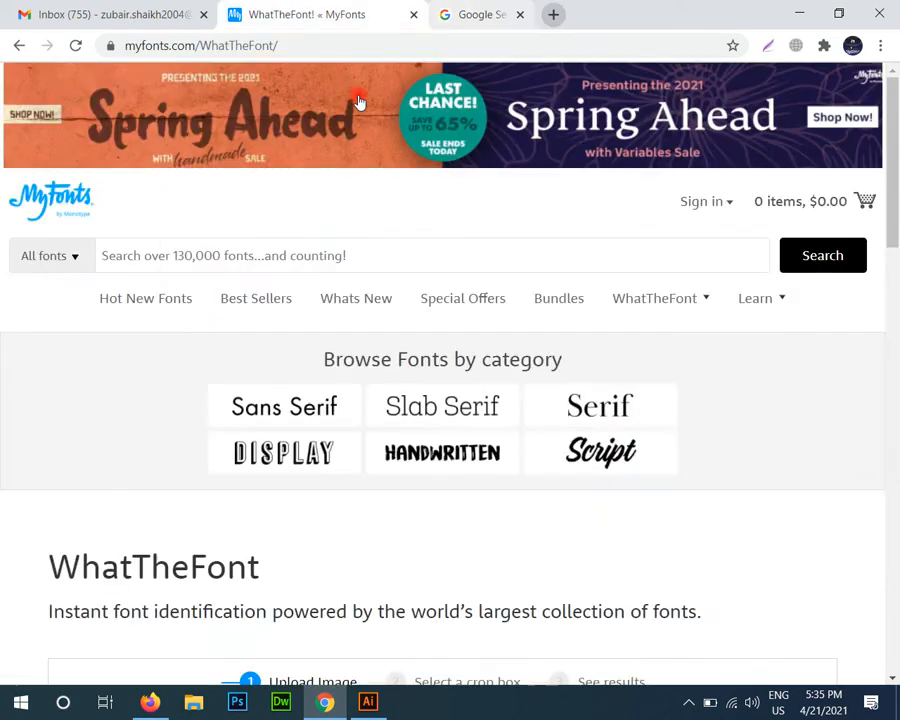
pyautogui.click(773, 189)
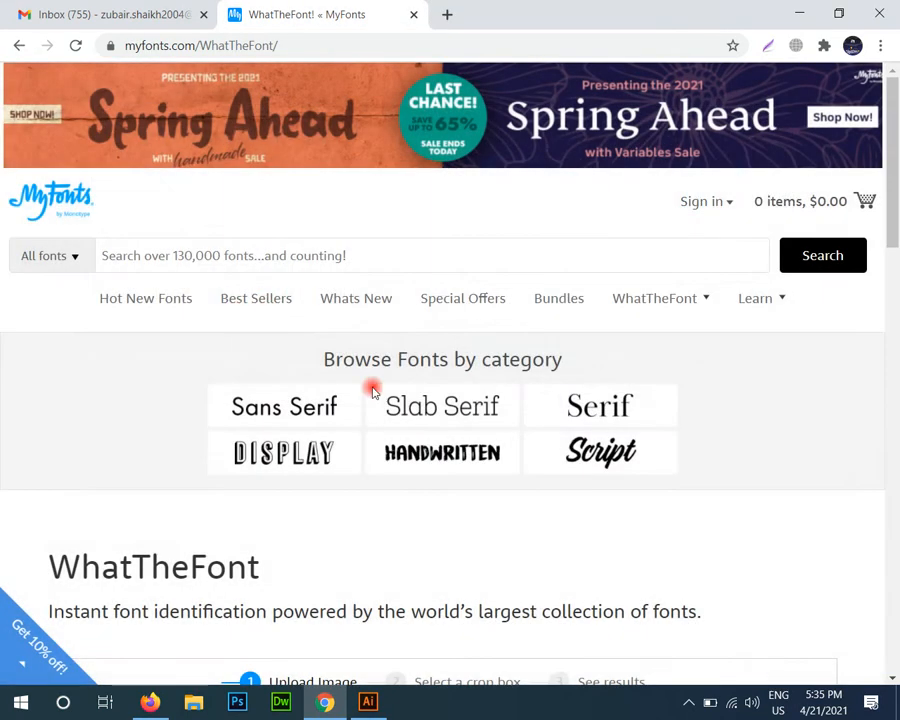
pyautogui.scroll(-4, 441, 456)
pyautogui.scroll(4, 442, 458)
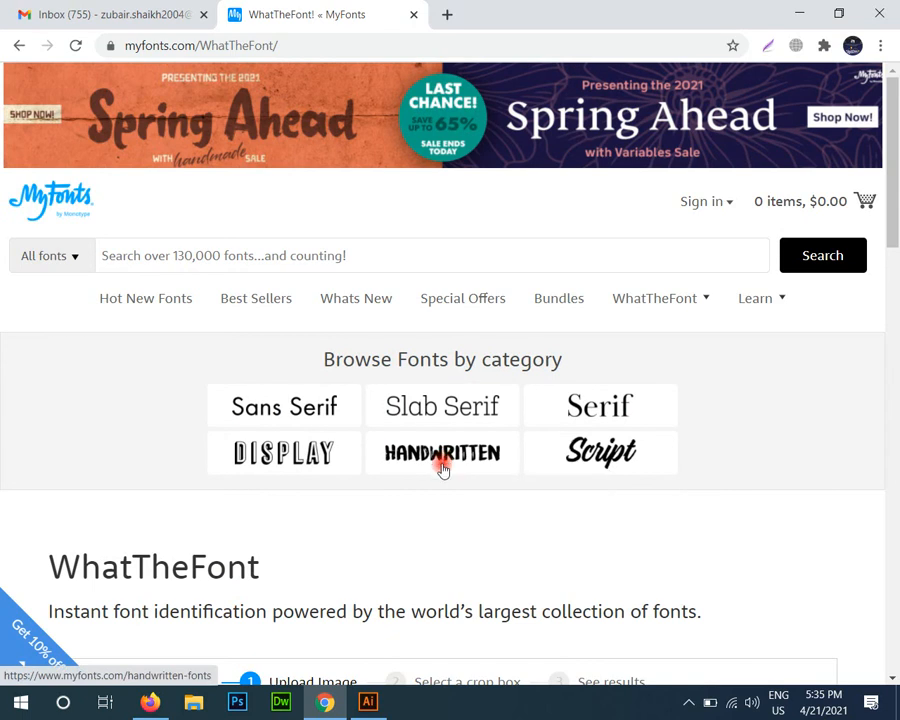
pyautogui.scroll(-10, 482, 484)
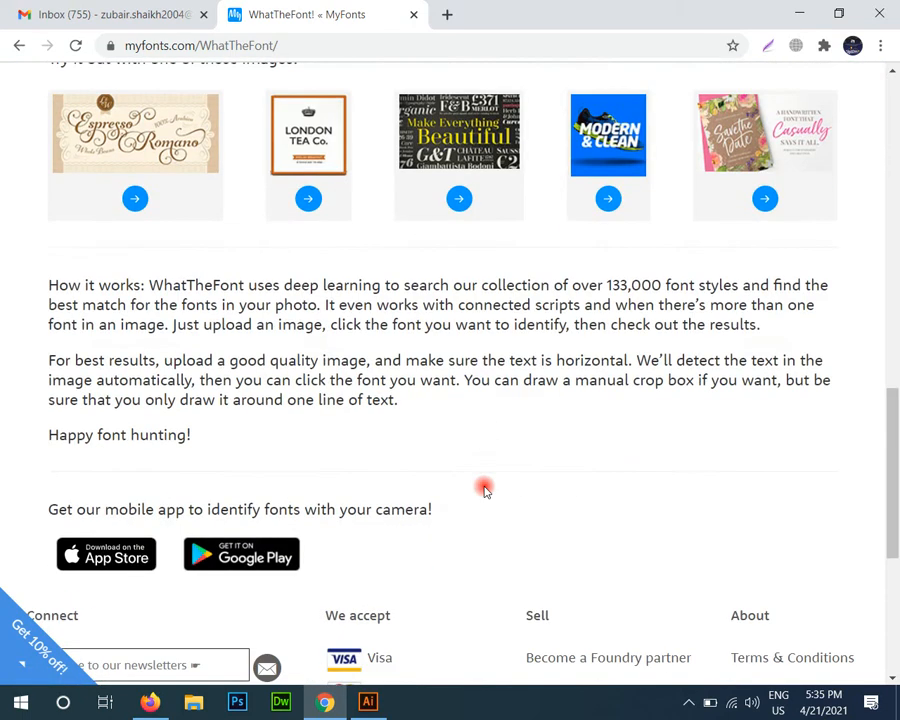
pyautogui.scroll(10, 484, 489)
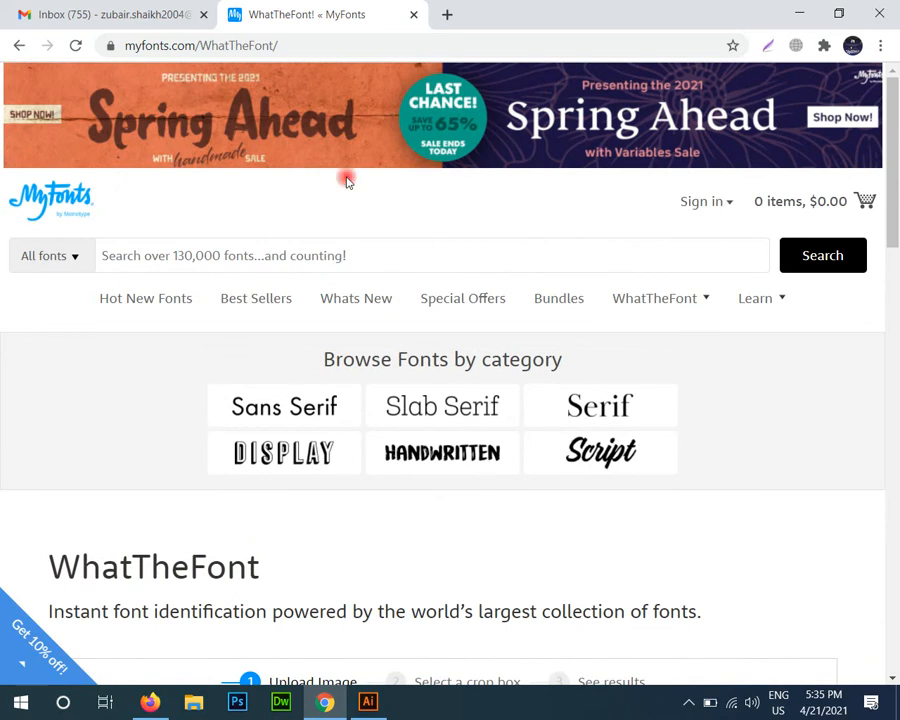
# Step: Find the DaFont website through a "dafont" search in a new tab and download the Another Day font from its recently added fonts
pyautogui.click(448, 13)
pyautogui.write('da')
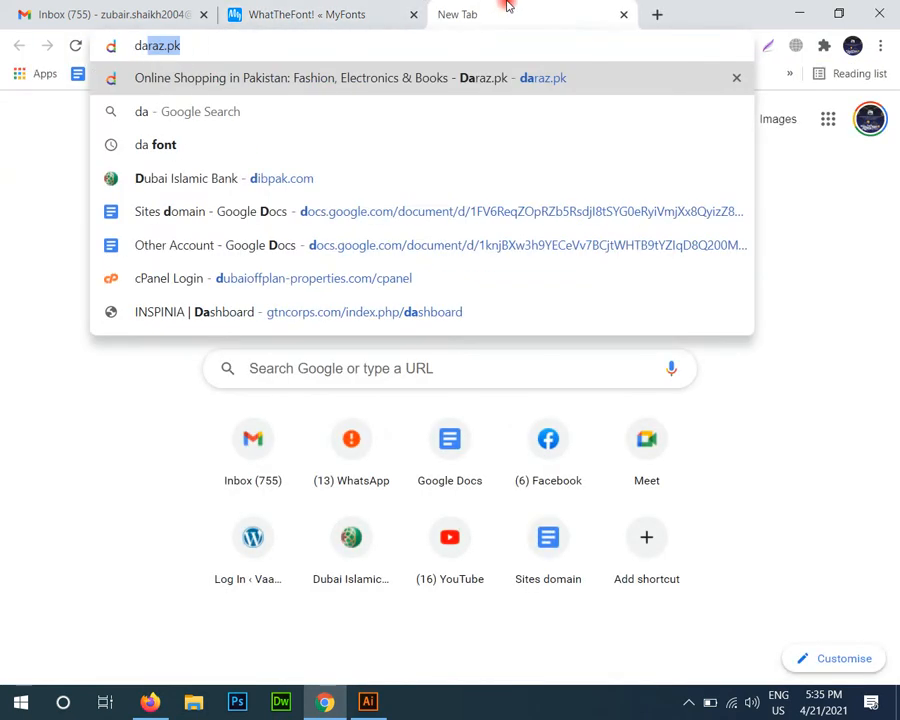
pyautogui.write('fo')
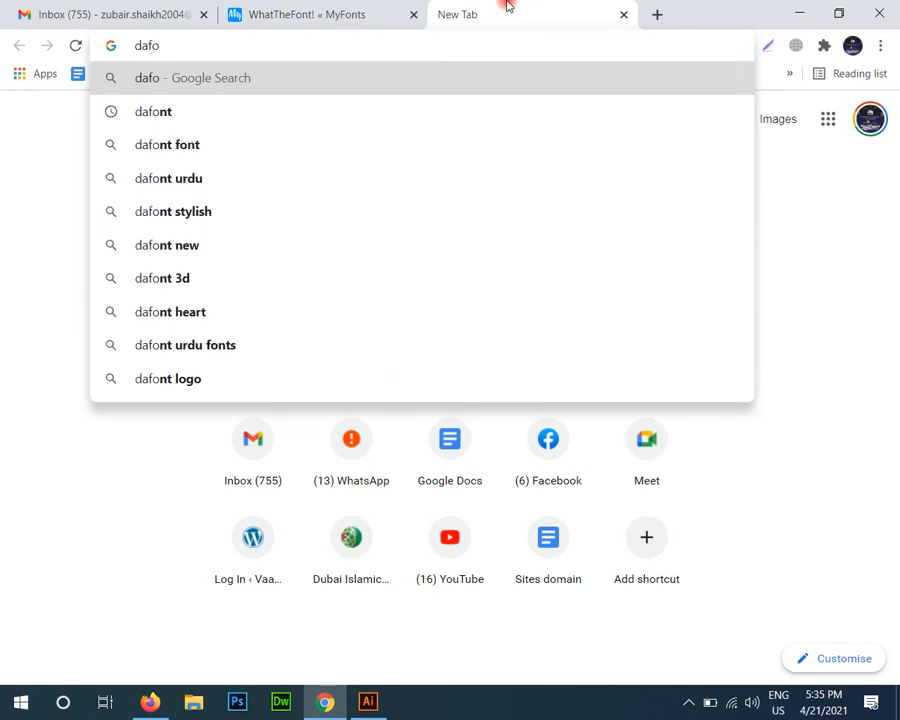
pyautogui.press('Down')
pyautogui.press('Return')
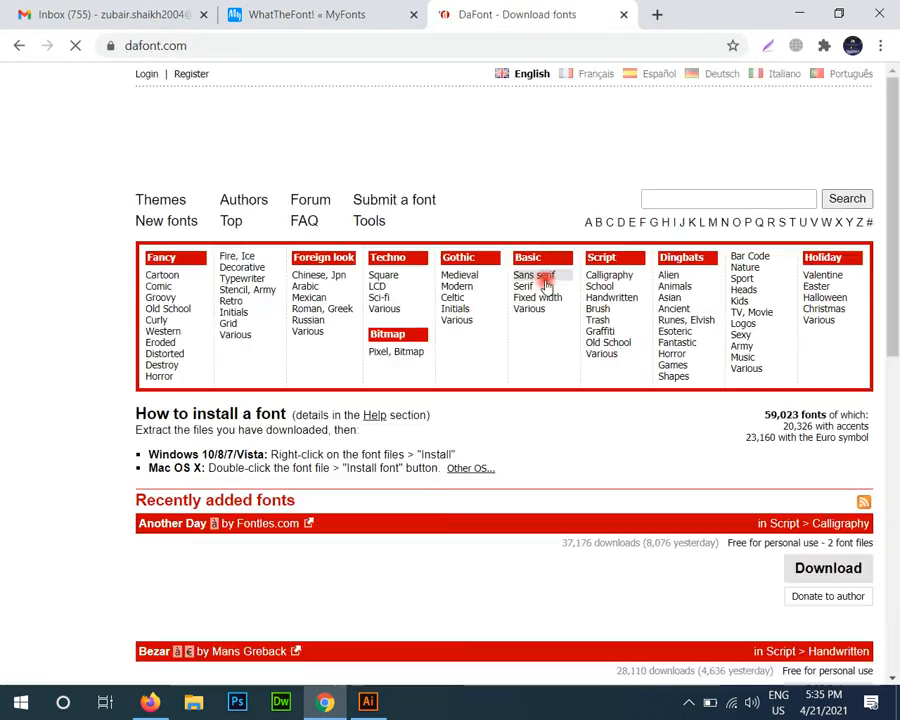
pyautogui.scroll(-5, 577, 359)
pyautogui.scroll(2, 577, 359)
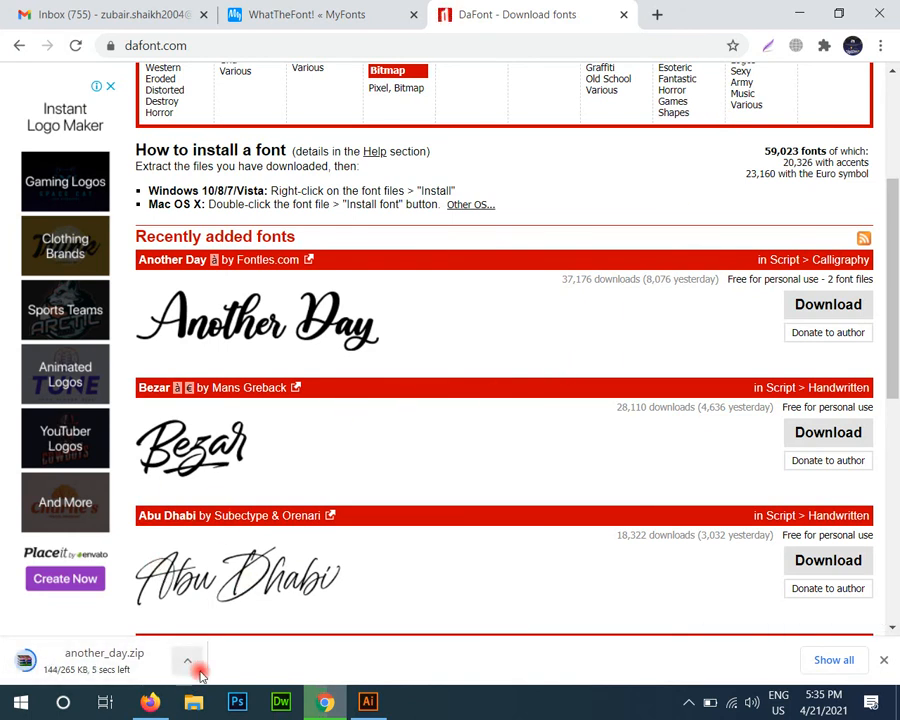
# Step: Open the Downloads folder in File Explorer and extract another_day.zip into a folder named another_day
pyautogui.click(193, 707)
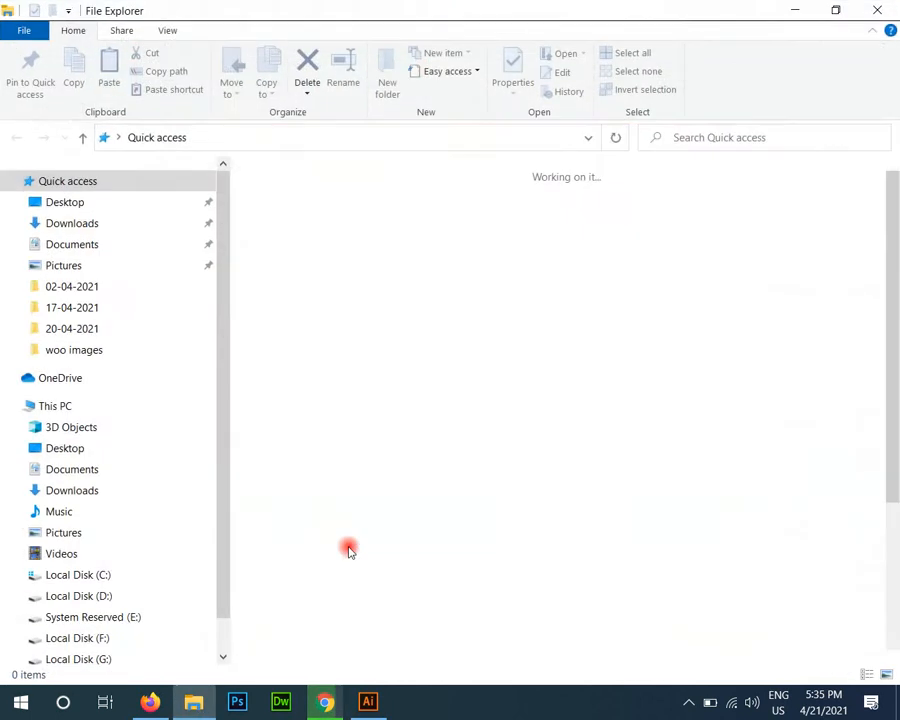
pyautogui.click(62, 223)
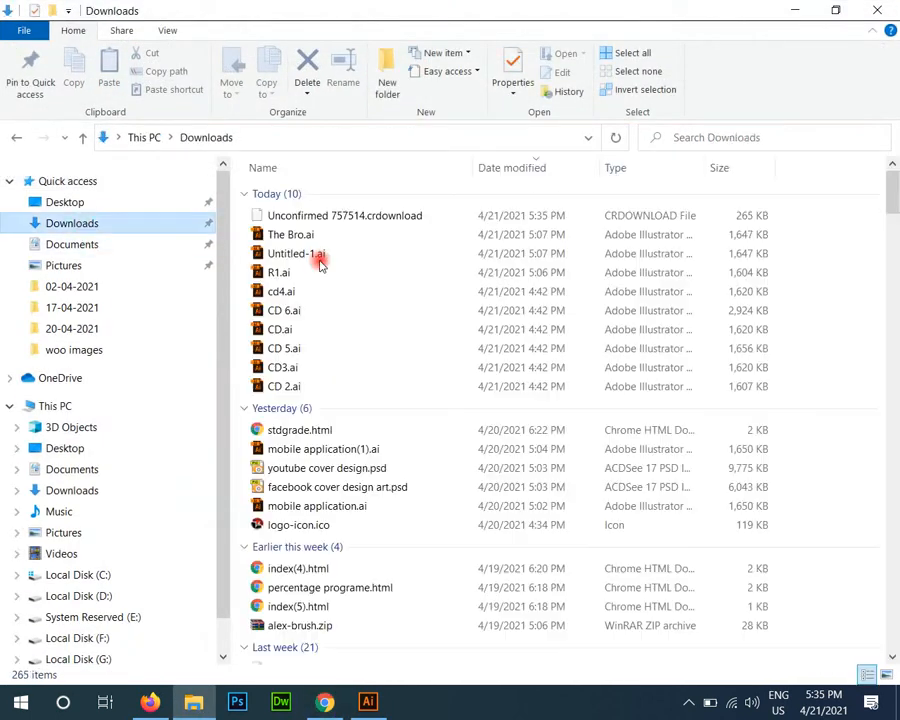
pyautogui.hotkey('alt', 'Tab')
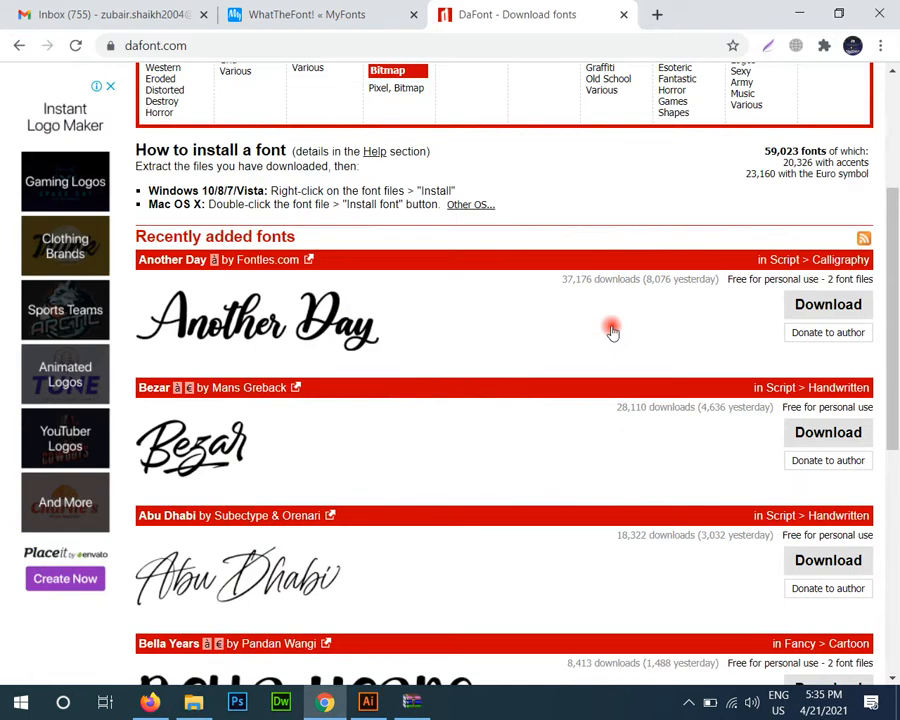
pyautogui.hotkey('alt', 'Tab')
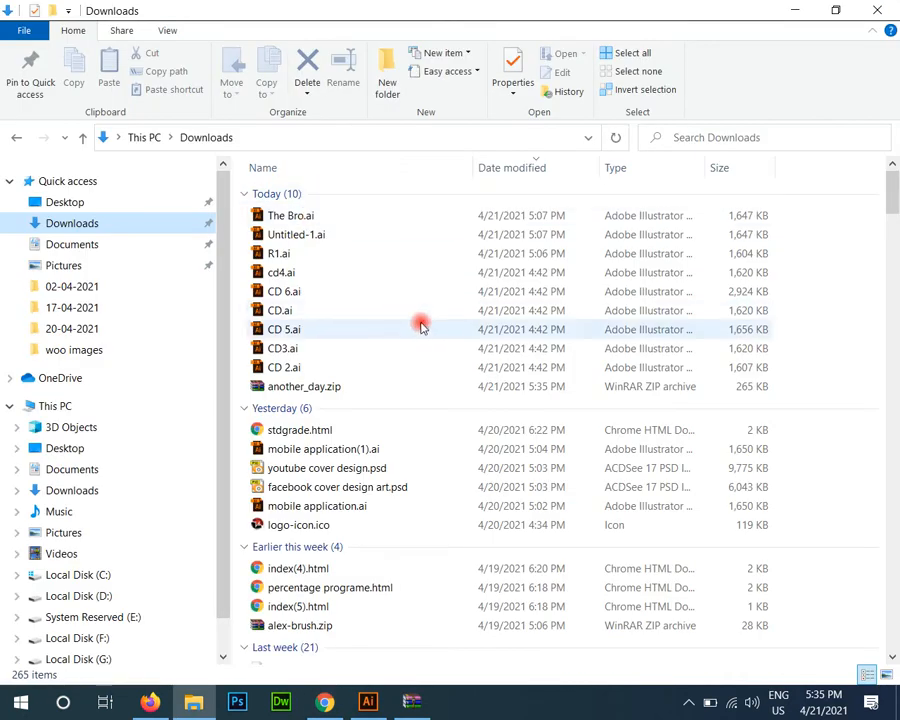
pyautogui.rightClick(818, 272)
pyautogui.click(804, 342)
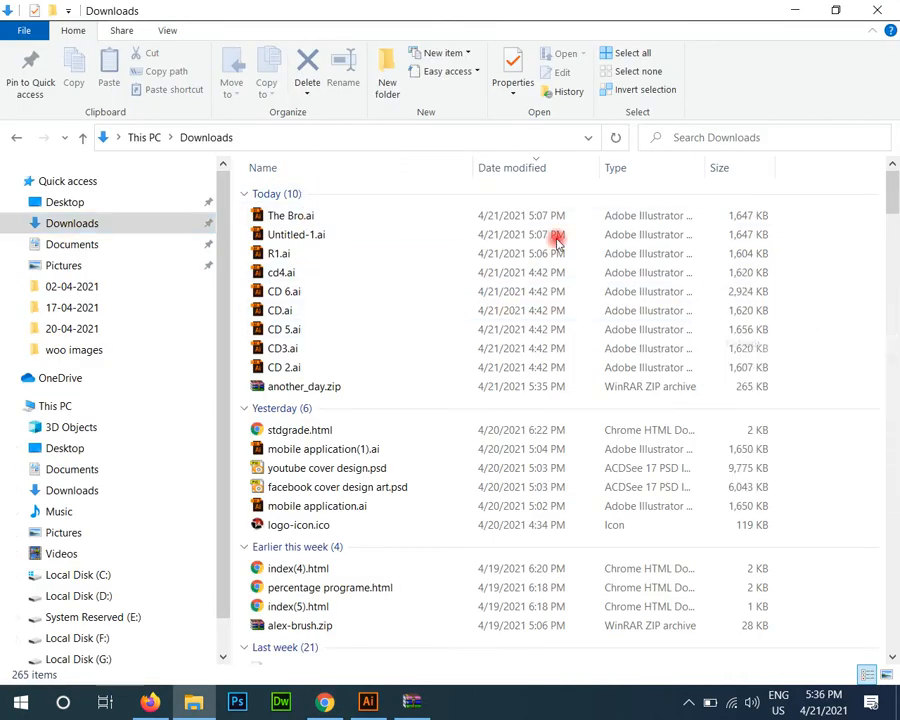
pyautogui.rightClick(292, 220)
pyautogui.click(397, 351)
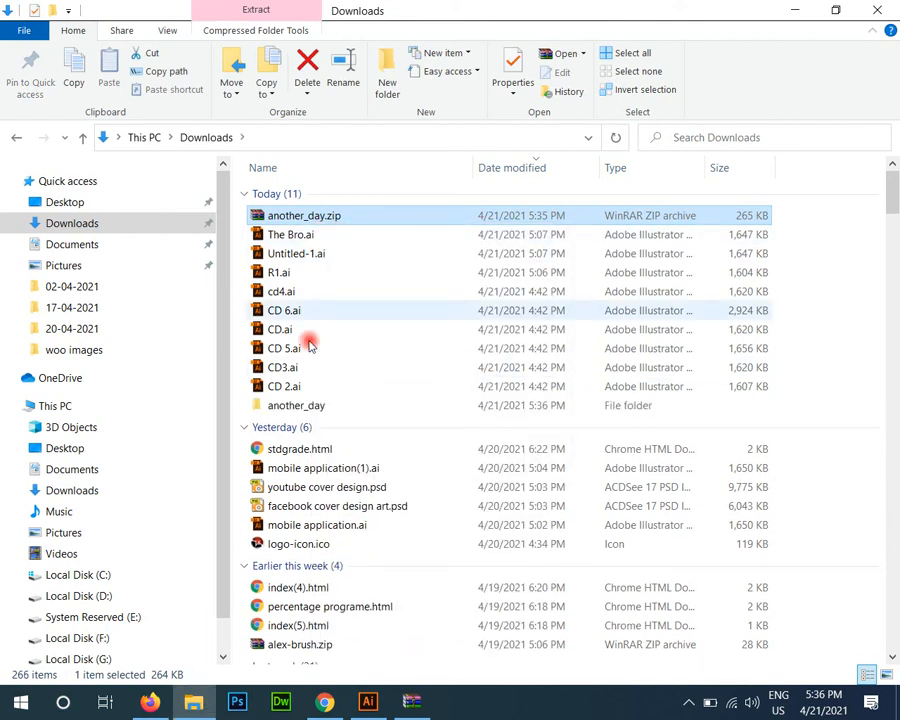
# Step: Install the AnotherDay.ttf font from the extracted another_day folder
pyautogui.doubleClick(290, 406)
pyautogui.doubleClick(294, 212)
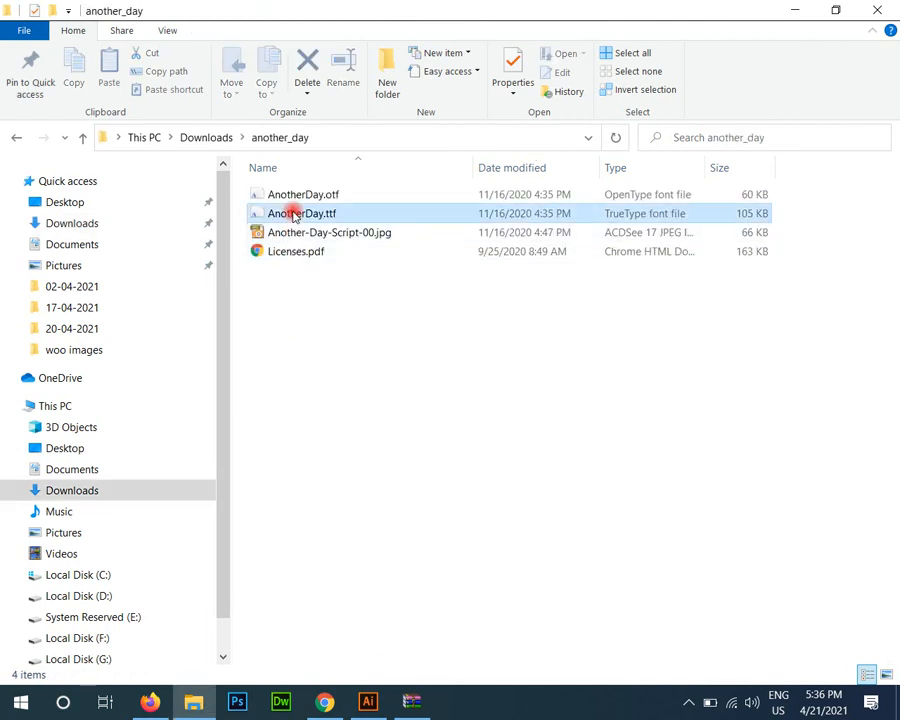
pyautogui.click(214, 181)
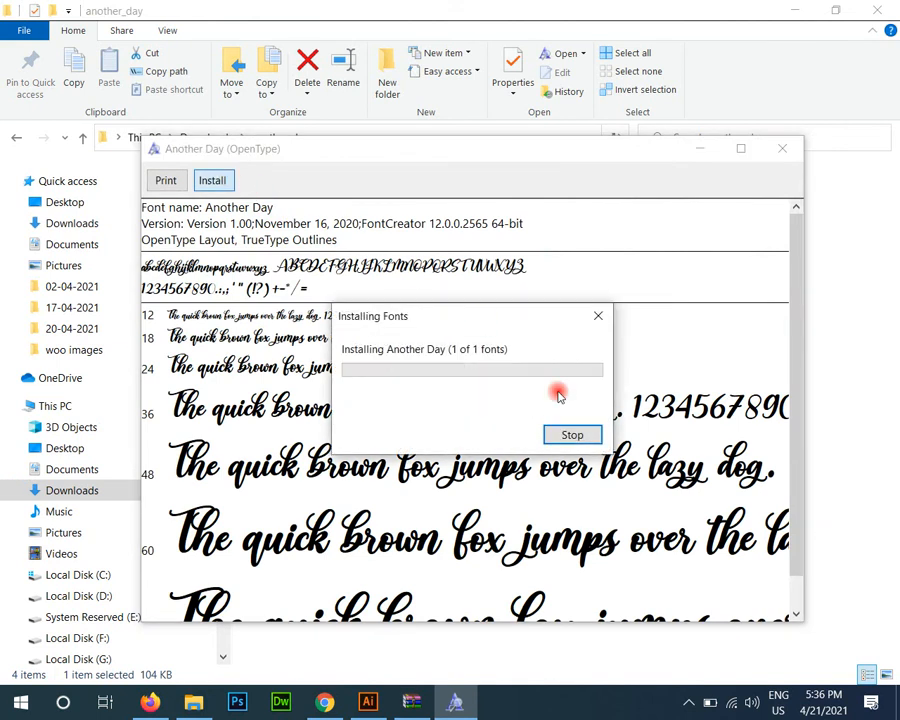
# Step: Switch to Illustrator, set the font of the path text copy beside the artboard to Another Day and inspect the lettering up close
pyautogui.click(367, 703)
pyautogui.click(522, 32)
pyautogui.write('an')
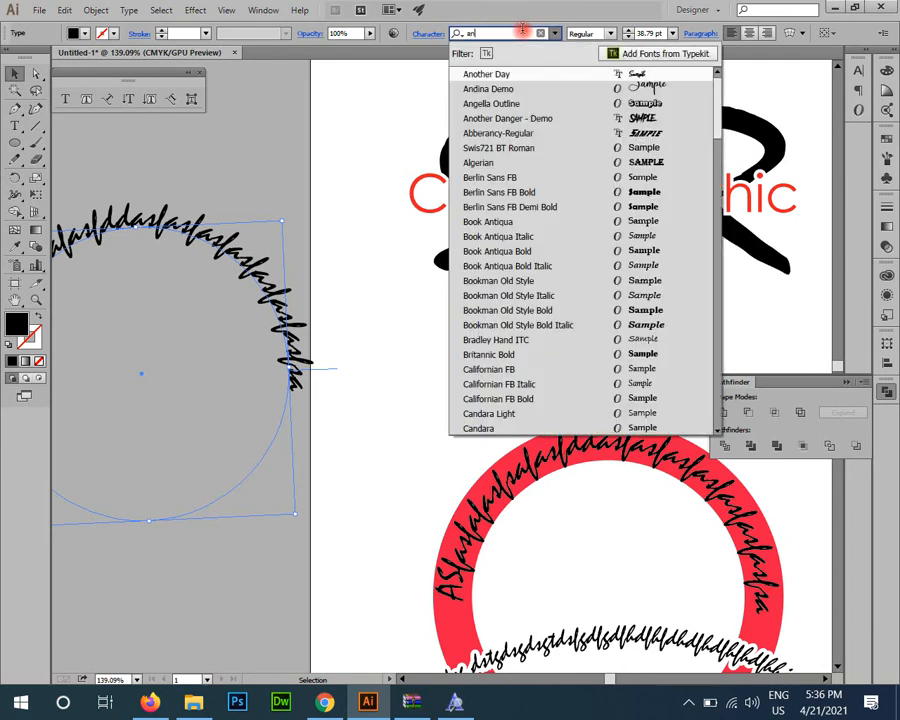
pyautogui.press('Return')
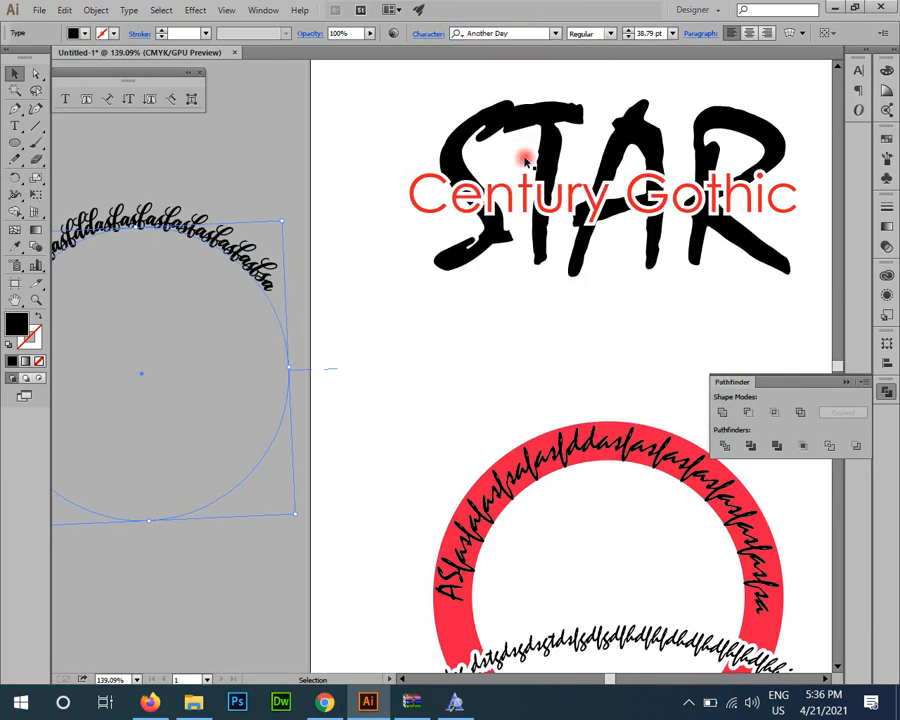
pyautogui.click(454, 350)
pyautogui.moveTo(310, 341); pyautogui.dragTo(477, 308)
pyautogui.moveTo(308, 250); pyautogui.dragTo(464, 426)
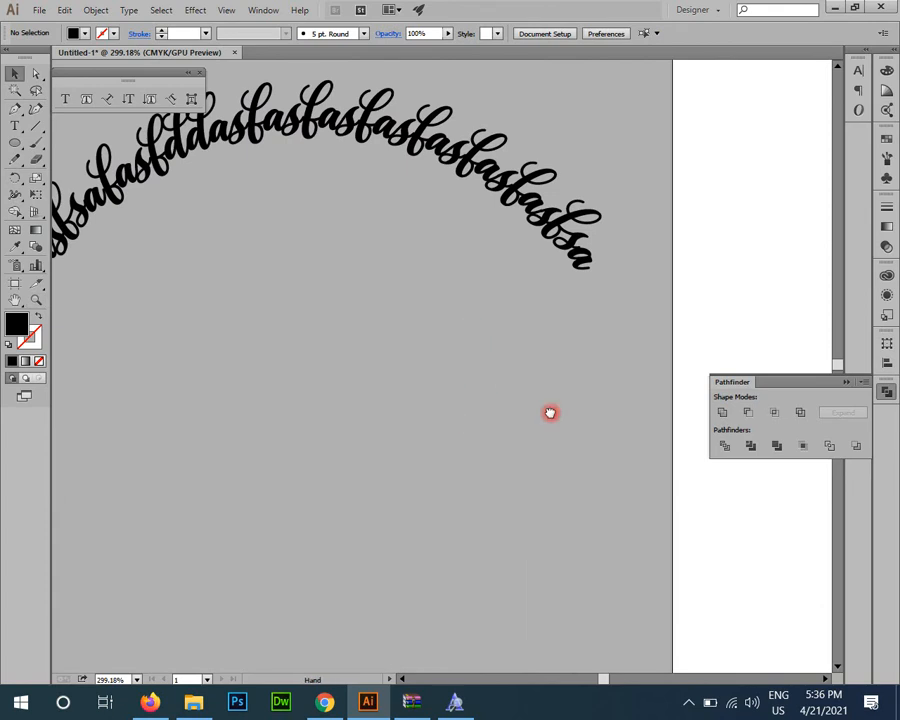
pyautogui.moveTo(466, 328); pyautogui.dragTo(556, 406)
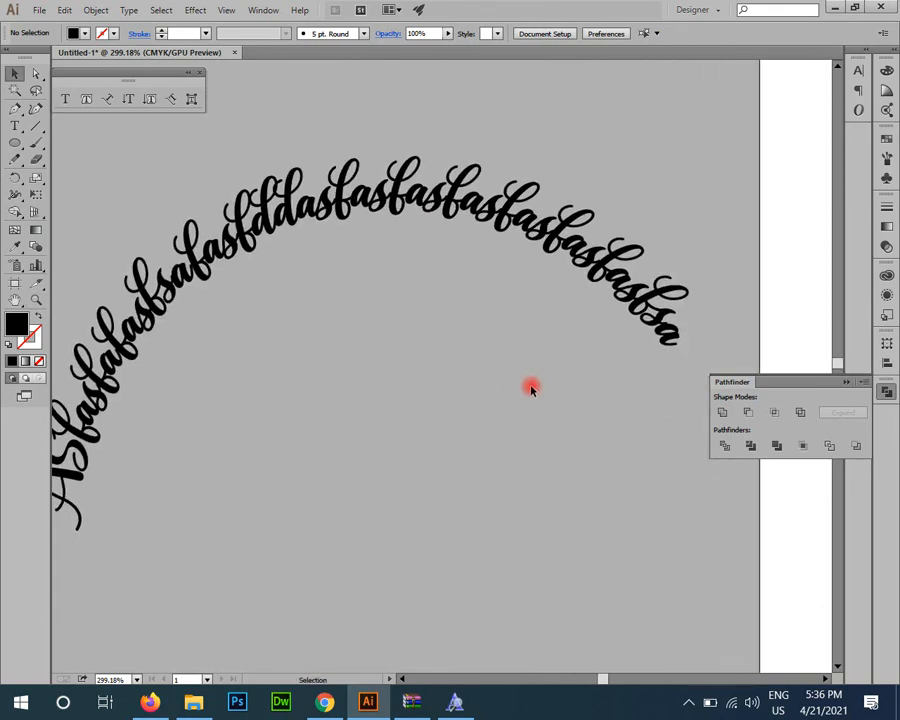
pyautogui.moveTo(583, 363); pyautogui.dragTo(430, 248)
pyautogui.moveTo(641, 466); pyautogui.dragTo(280, 380)
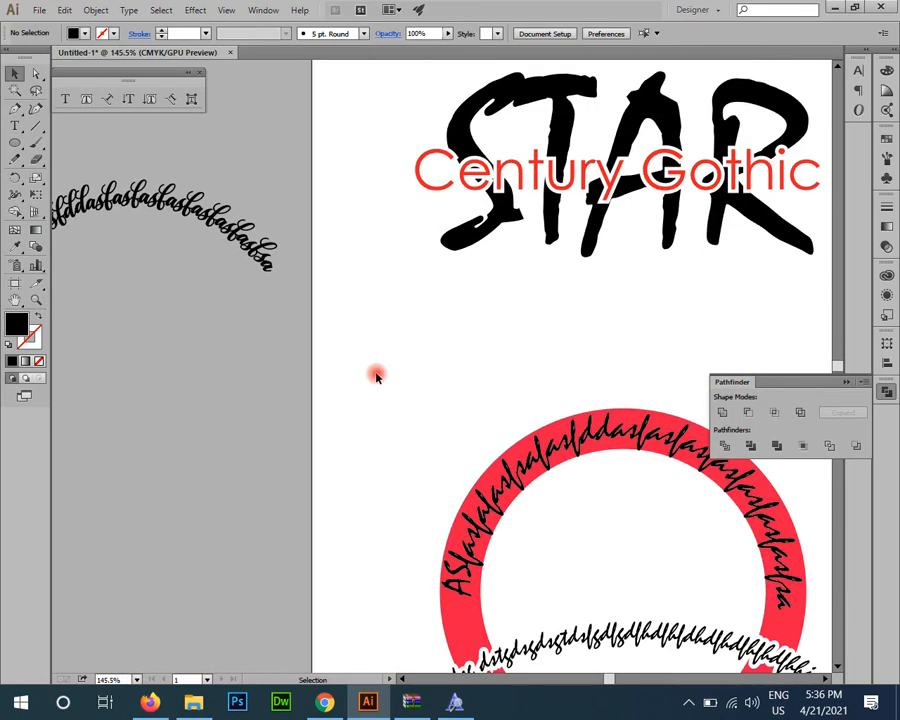
pyautogui.hotkey('ctrl', 'a')
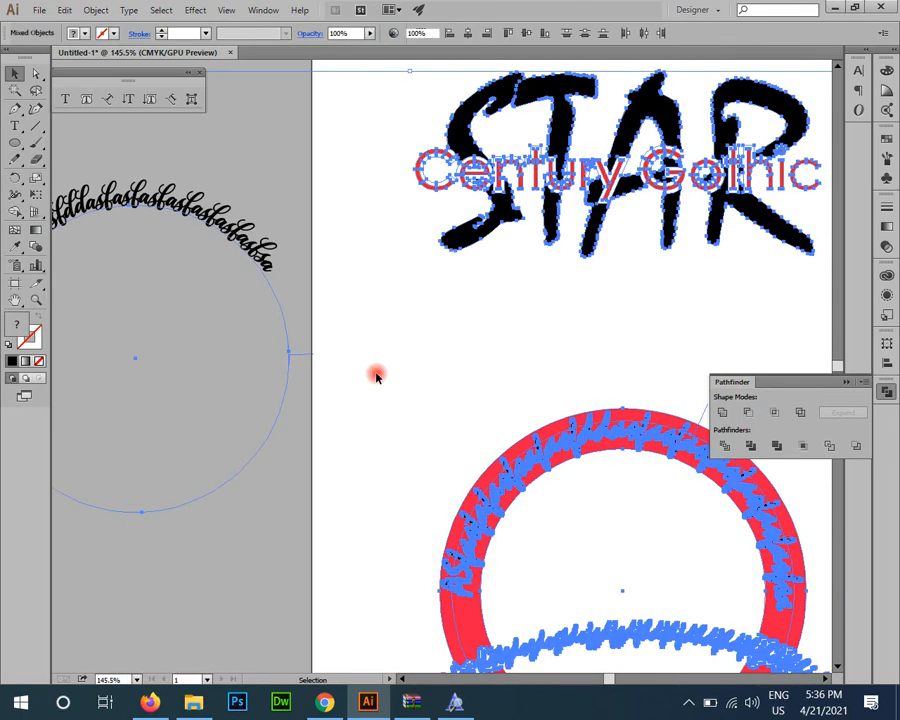
pyautogui.press('Delete')
pyautogui.hotkey('ctrl', '0')
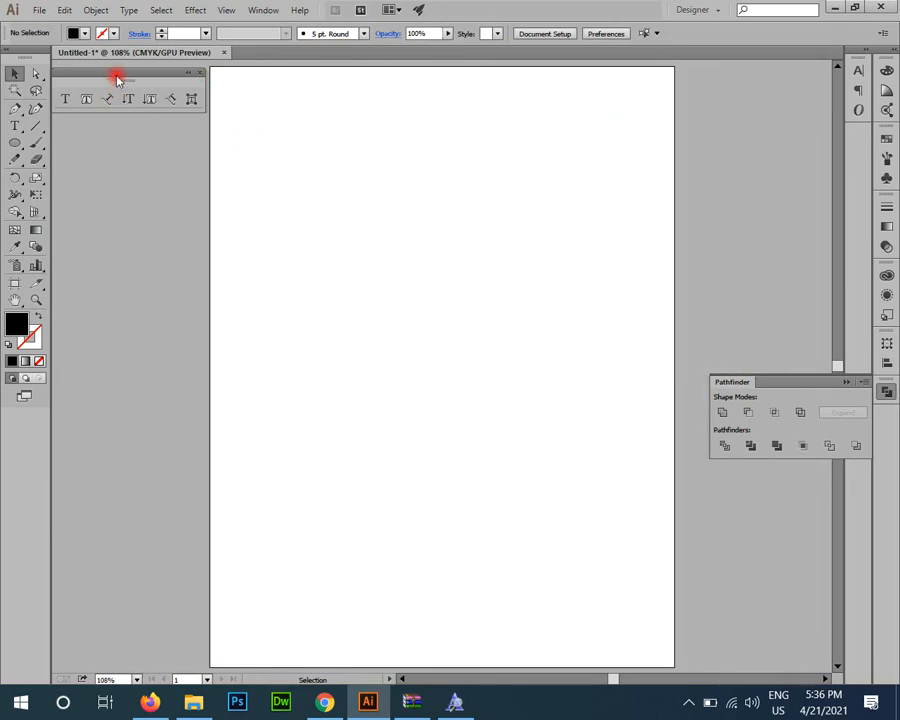
# Step: Close the floating type tools panel and undo the deletion of all artwork
pyautogui.moveTo(117, 80); pyautogui.dragTo(140, 113)
pyautogui.click(226, 106)
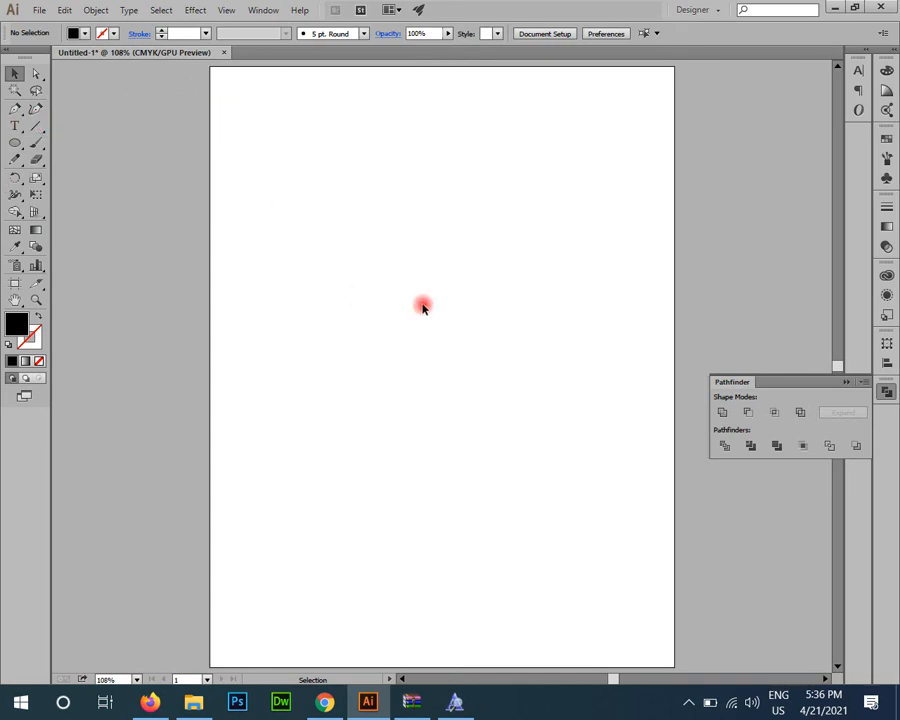
pyautogui.hotkey('ctrl', 'z')
pyautogui.click(649, 305)
# Step: Draw a large area text frame with the Type tool beside the STAR artwork, extending past the artboard's right edge
pyautogui.moveTo(510, 299); pyautogui.dragTo(477, 459)
pyautogui.moveTo(399, 567); pyautogui.dragTo(215, 470)
pyautogui.press('t')
pyautogui.moveTo(317, 197); pyautogui.dragTo(689, 517)
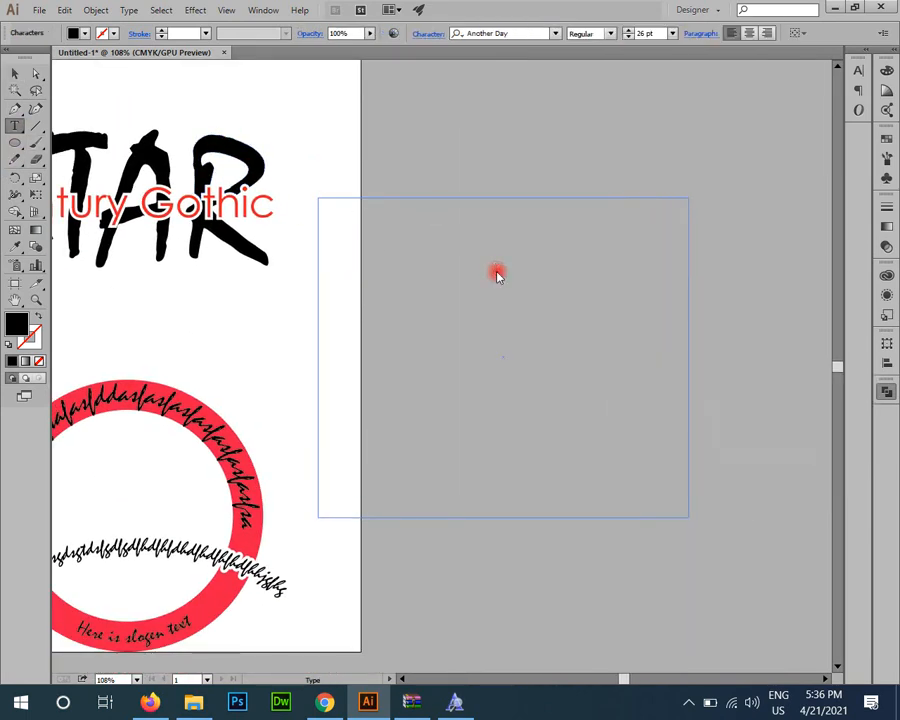
# Step: Copy the Lorem Ipsum paragraph from workk.txt on the desktop and paste it into the empty text frame in Illustrator
pyautogui.press('super+d')
pyautogui.doubleClick(785, 150)
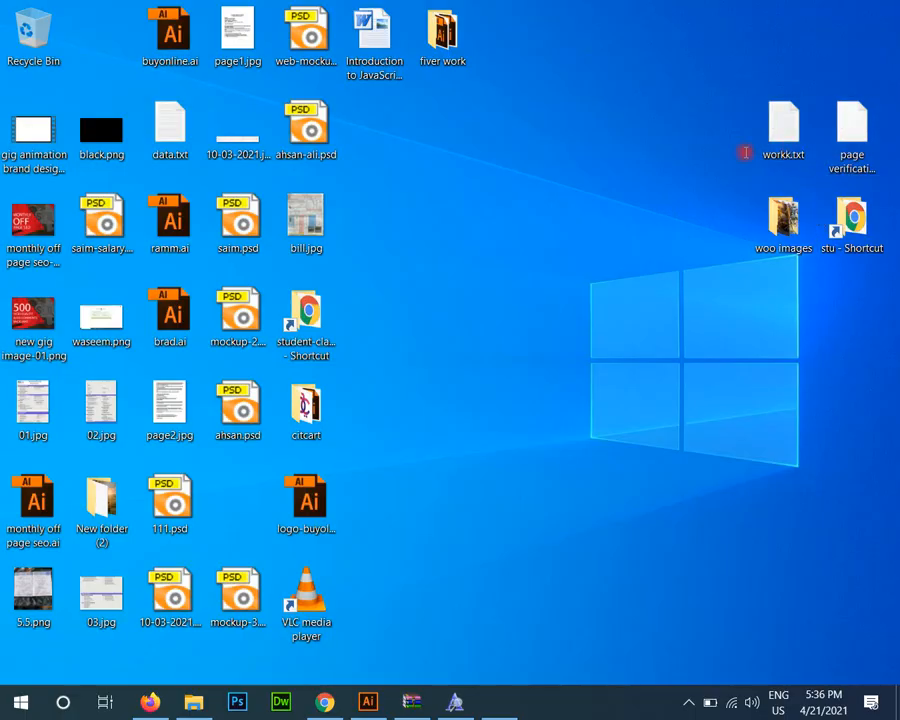
pyautogui.hotkey('shift', 'End')
pyautogui.hotkey('ctrl', 'c')
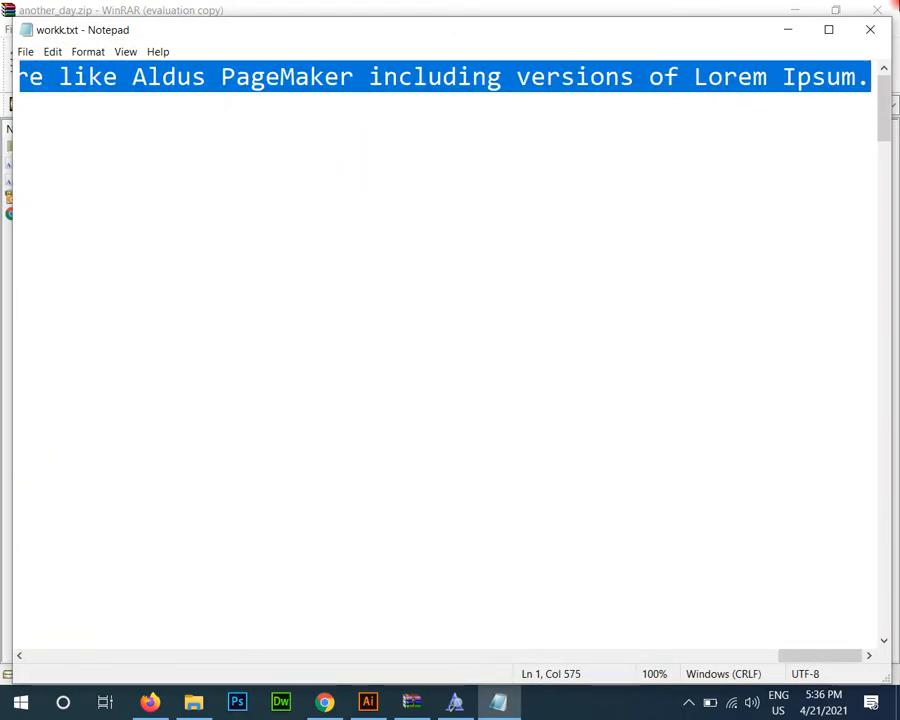
pyautogui.click(872, 28)
pyautogui.click(540, 353)
pyautogui.click(876, 10)
pyautogui.click(368, 702)
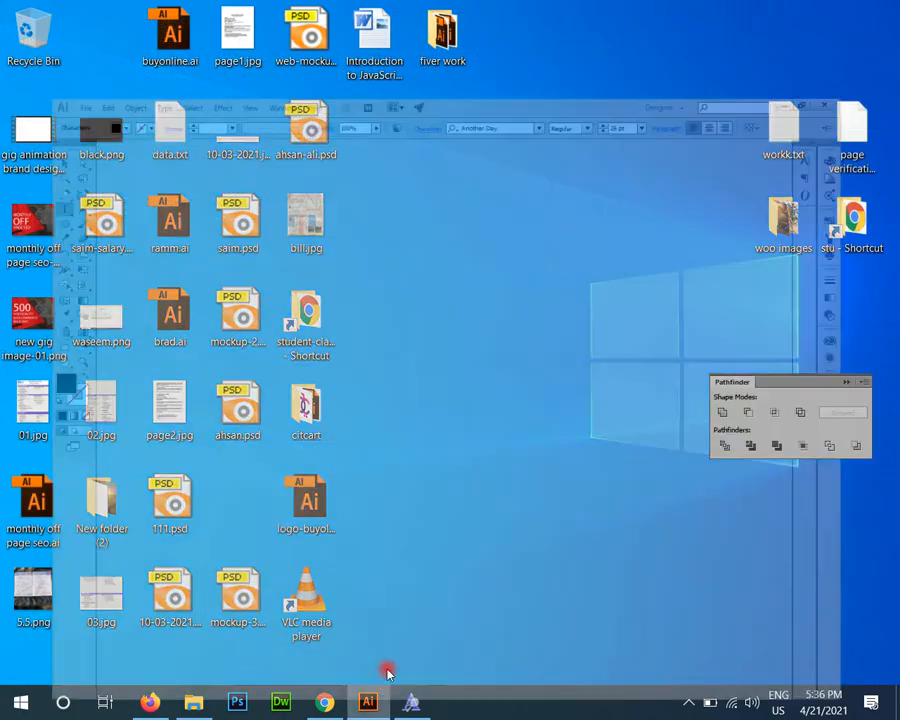
pyautogui.hotkey('ctrl', 'v')
# Step: Select the Lorem Ipsum text frame and set its font to Century Gothic
pyautogui.click(15, 73)
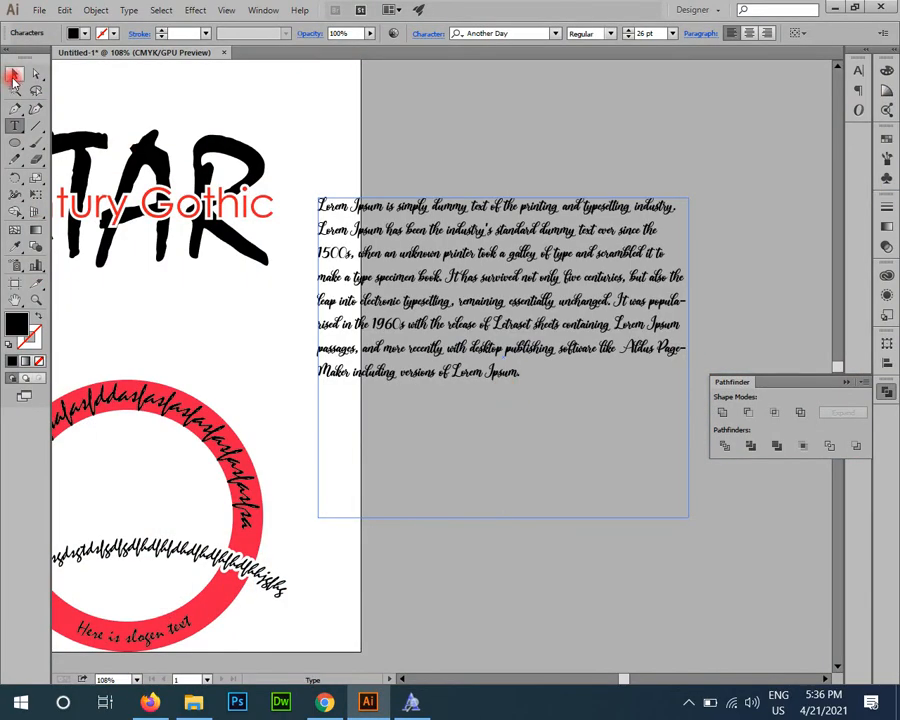
pyautogui.click(514, 34)
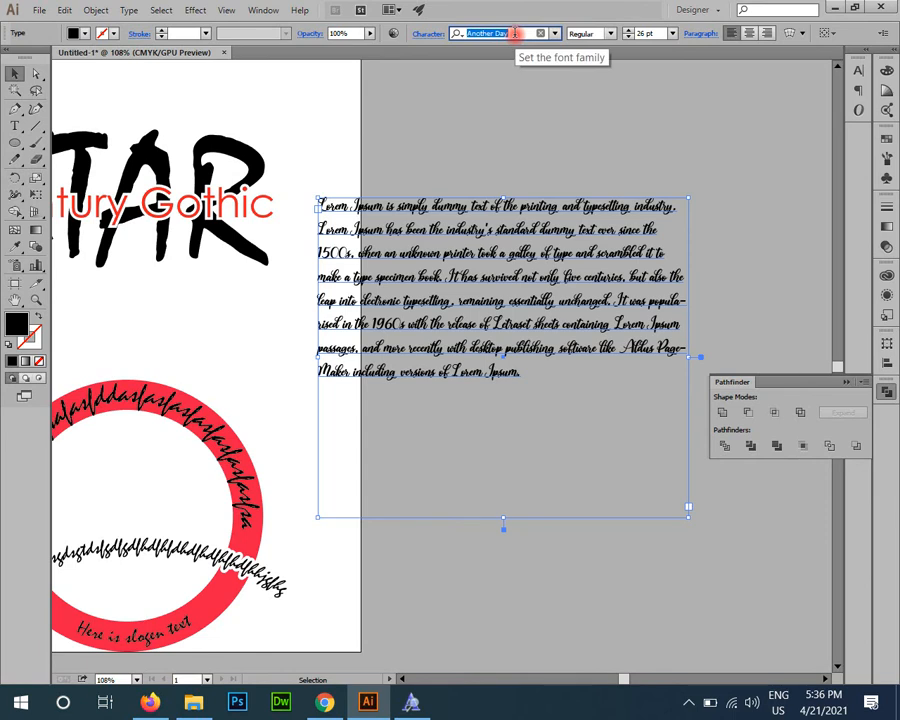
pyautogui.write('ce')
pyautogui.click(493, 104)
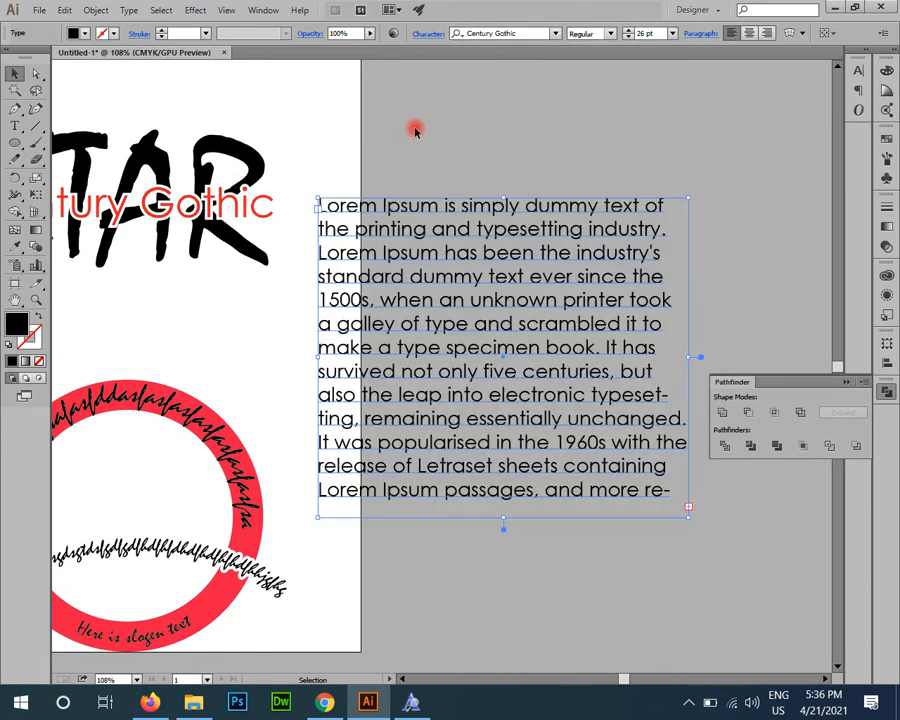
# Step: Reselect the Lorem Ipsum text frame and open the Character settings for it
pyautogui.click(135, 94)
pyautogui.press('z')
pyautogui.click(478, 271)
pyautogui.moveTo(404, 357); pyautogui.dragTo(154, 268)
pyautogui.press('v')
pyautogui.click(350, 206)
pyautogui.moveTo(323, 249); pyautogui.dragTo(408, 390)
pyautogui.hotkey('ctrl', 't')
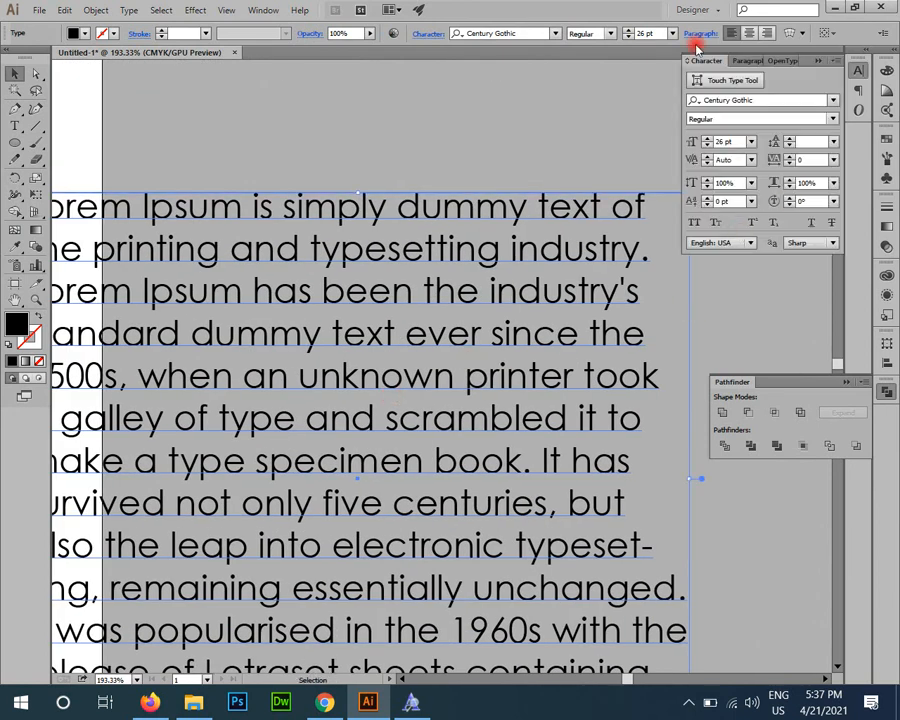
pyautogui.moveTo(318, 210); pyautogui.dragTo(476, 209)
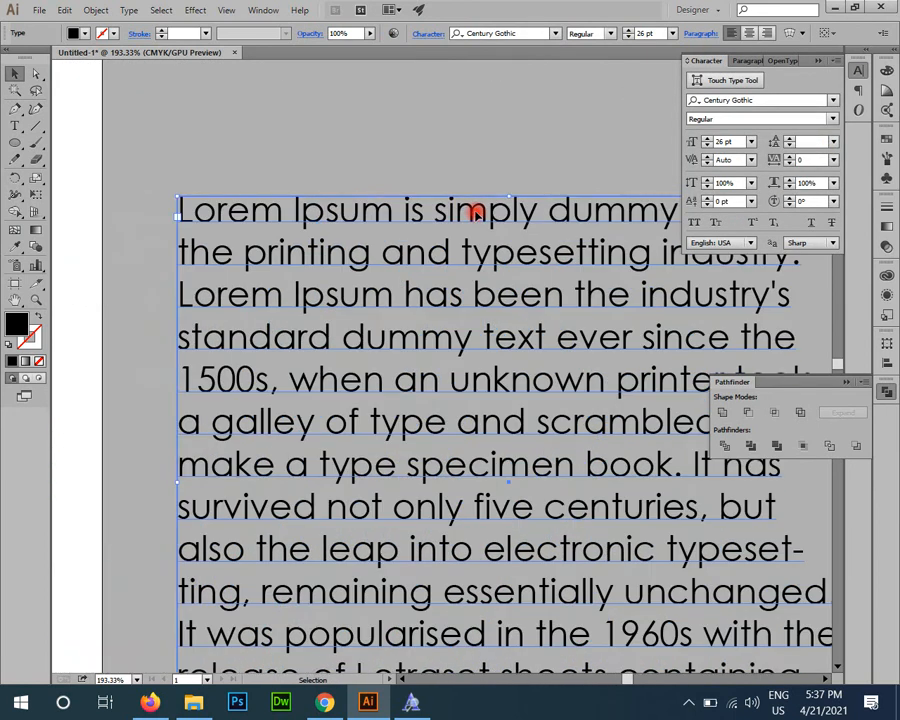
# Step: Step through neighbouring font families for the paragraph and settle on Chaparral Pro Bold
pyautogui.click(758, 99)
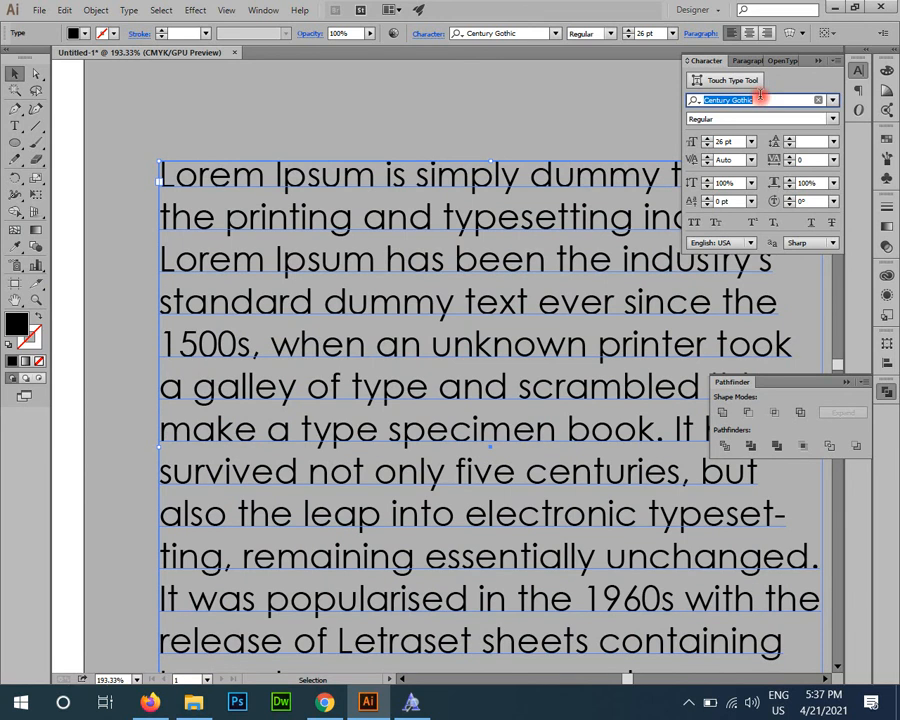
pyautogui.press('Down')
pyautogui.press('Down')
pyautogui.press('Down')
pyautogui.press('Down')
pyautogui.press('Down')
pyautogui.press('Down')
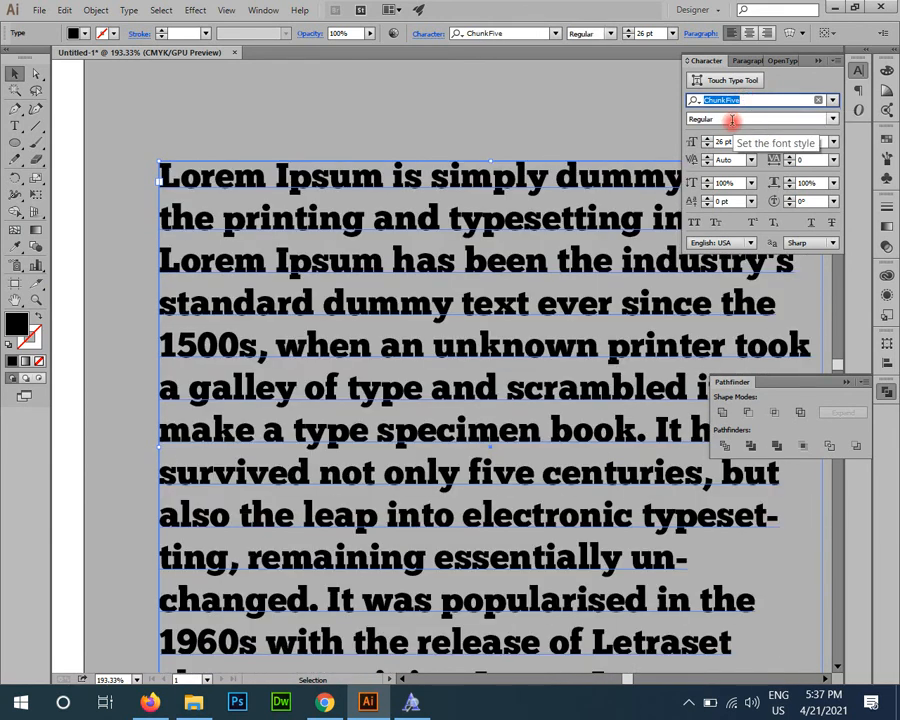
pyautogui.click(733, 119)
pyautogui.click(743, 99)
pyautogui.press('Up')
pyautogui.press('Up')
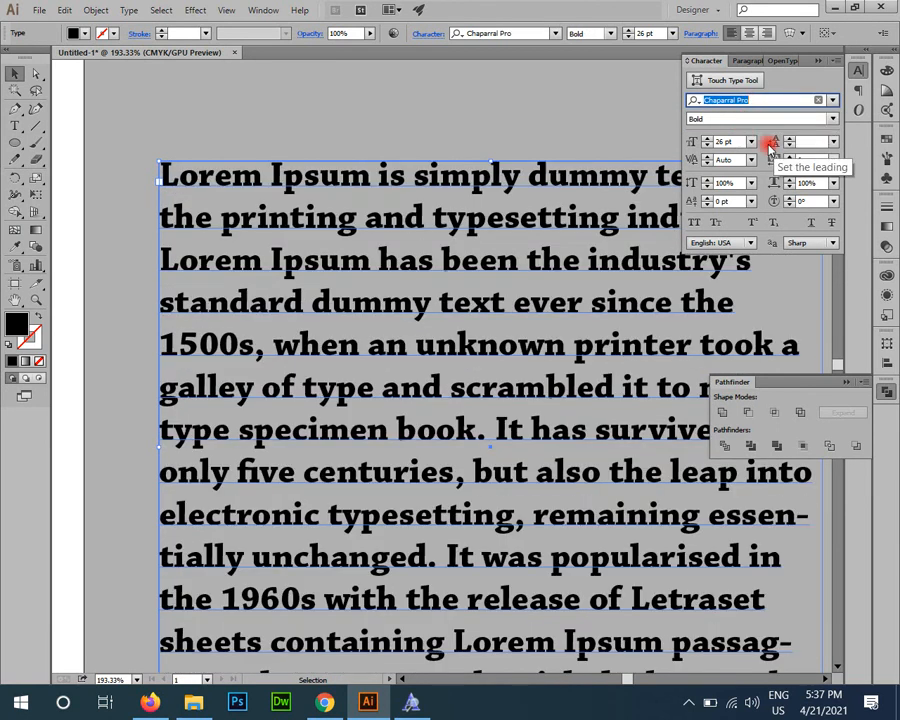
# Step: Try smaller and larger font sizes on the paragraph, ending at 21 pt
pyautogui.click(726, 142)
pyautogui.scroll(-8, 725, 143)
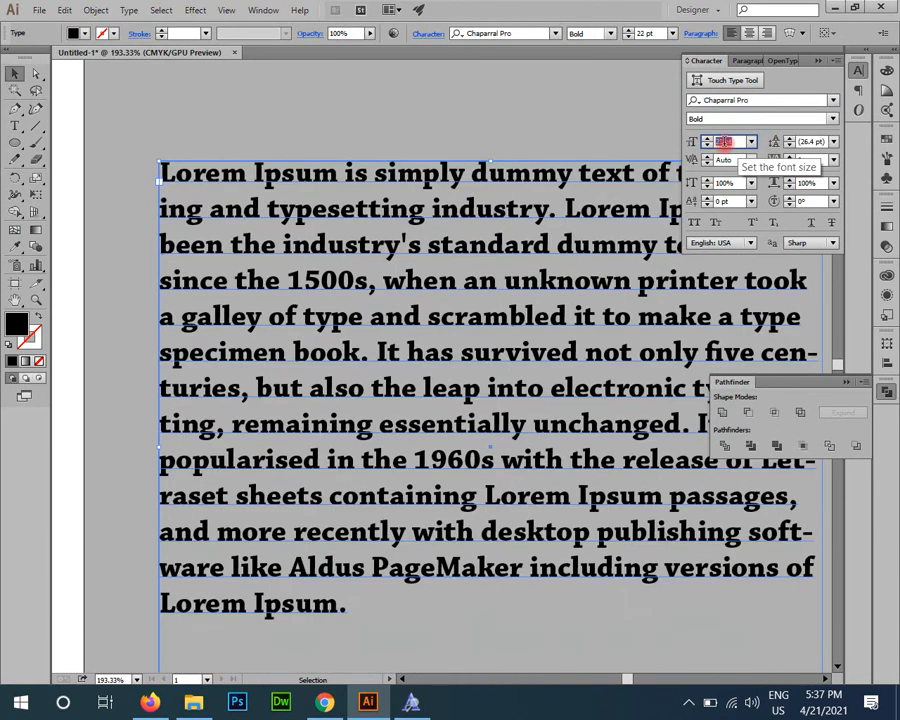
pyautogui.scroll(9, 725, 143)
pyautogui.scroll(-8, 725, 143)
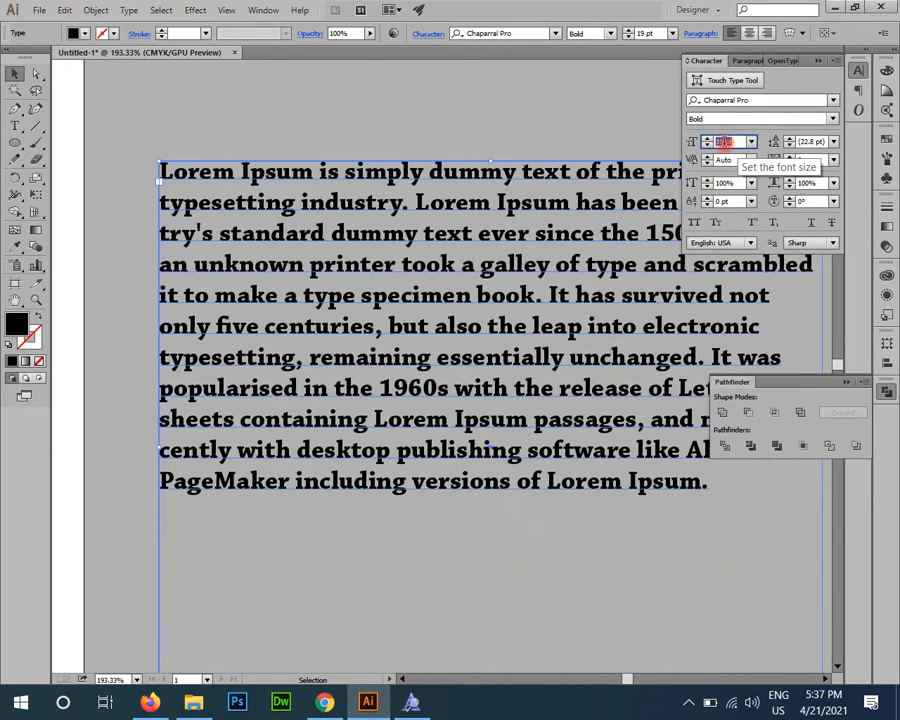
pyautogui.scroll(2, 725, 143)
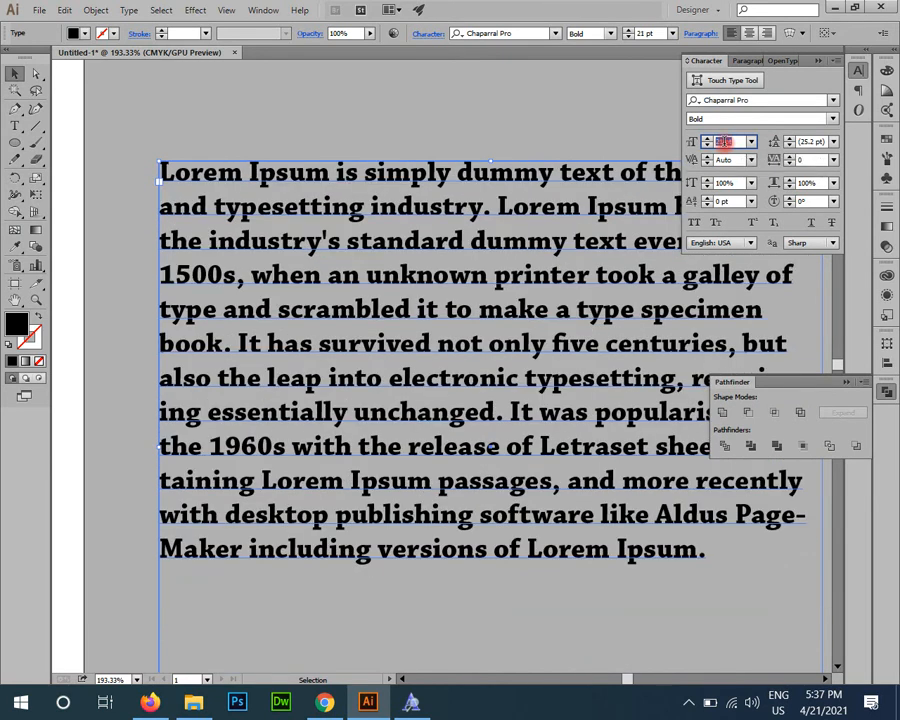
# Step: Review the paragraph's leading presets, keep Auto, and set the font size to 25 pt
pyautogui.click(815, 142)
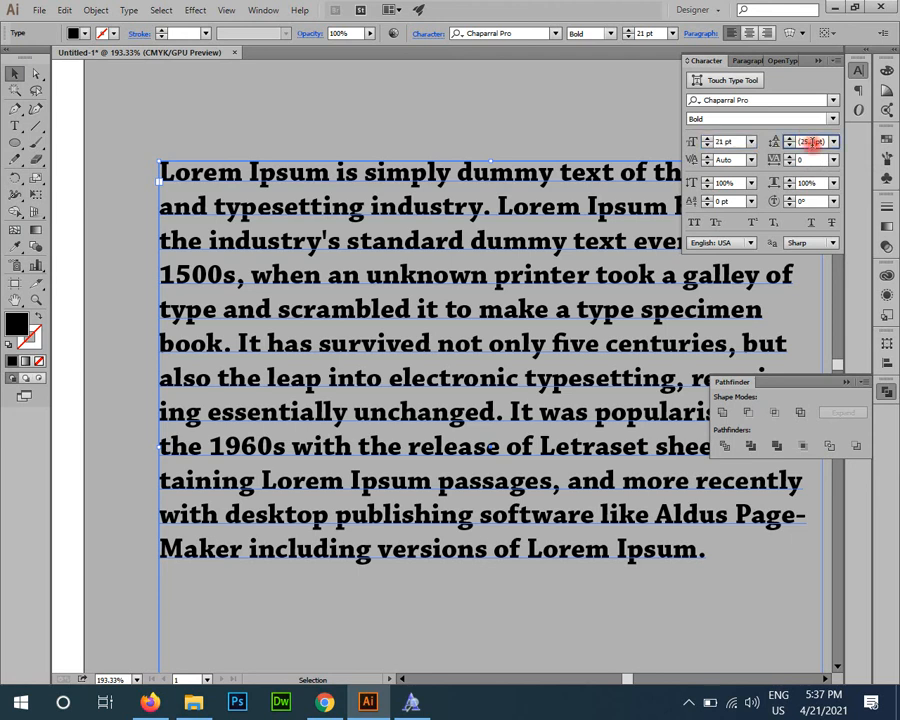
pyautogui.click(835, 145)
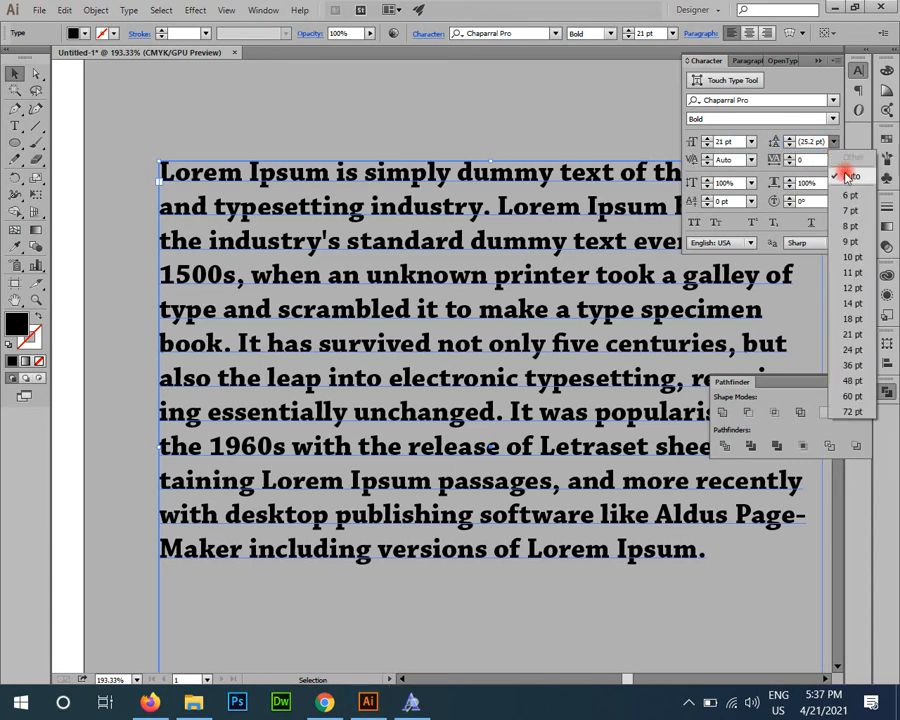
pyautogui.click(816, 141)
pyautogui.click(716, 142)
pyautogui.write('25')
pyautogui.press('Return')
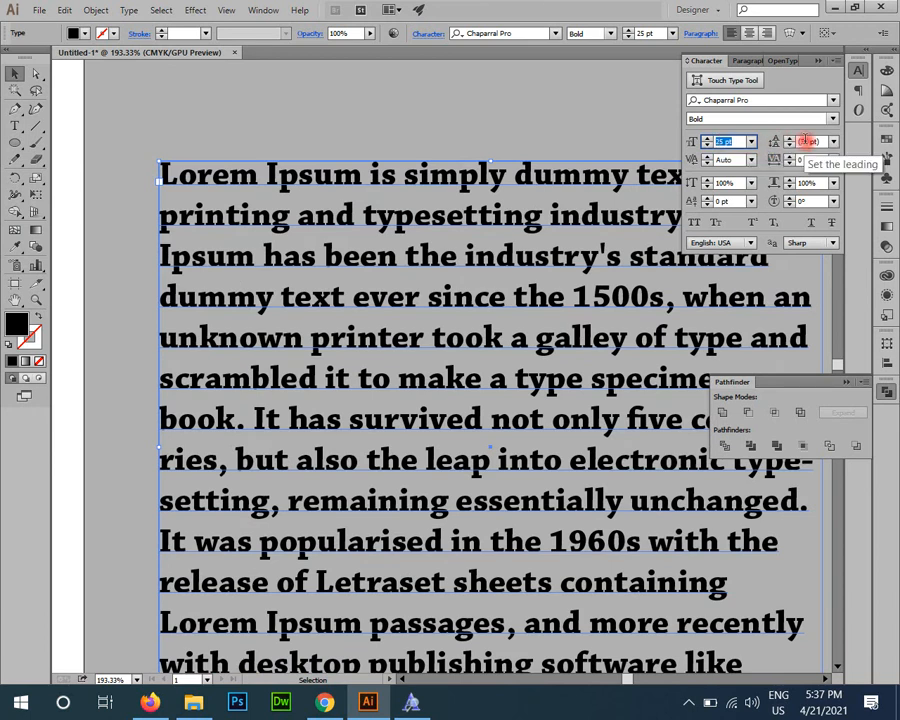
# Step: Magnify the screen around the character settings and step the paragraph's font size up and down, ending at 14 pt
pyautogui.press('super+plus')
pyautogui.press('super+plus')
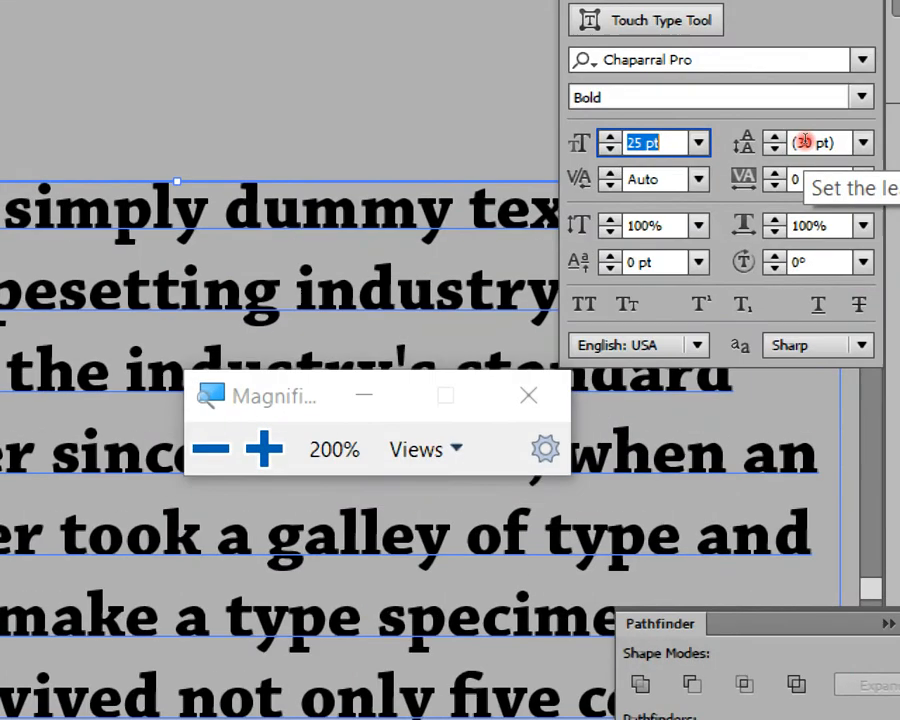
pyautogui.click(528, 396)
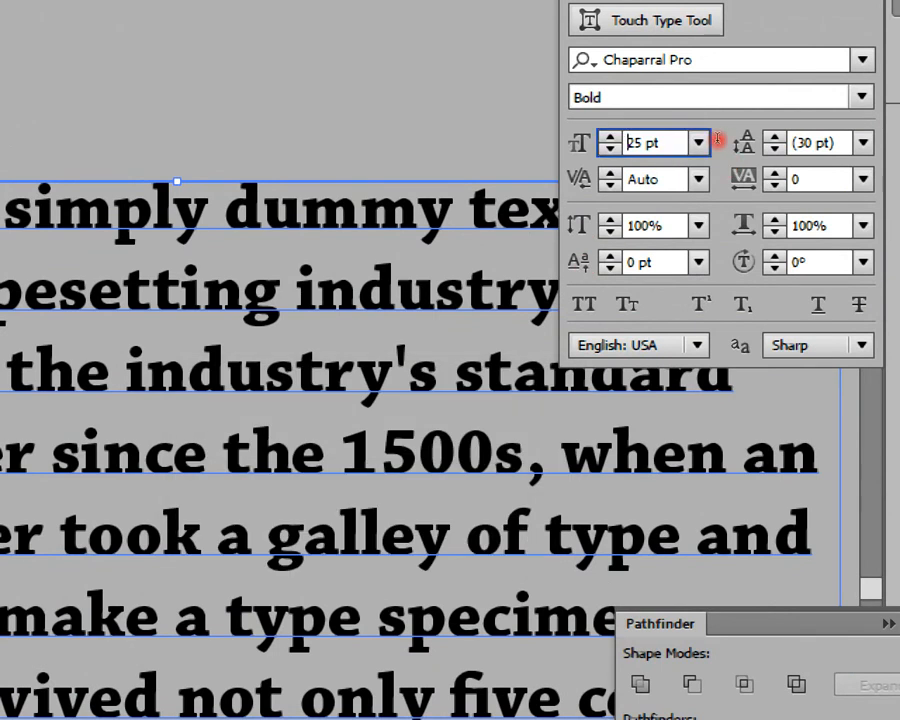
pyautogui.press('Up')
pyautogui.press('Up')
pyautogui.press('Up')
pyautogui.press('Up')
pyautogui.press('Up')
pyautogui.press('Down')
pyautogui.press('Down')
pyautogui.press('Down')
pyautogui.press('Down')
pyautogui.press('Down')
pyautogui.press('Down')
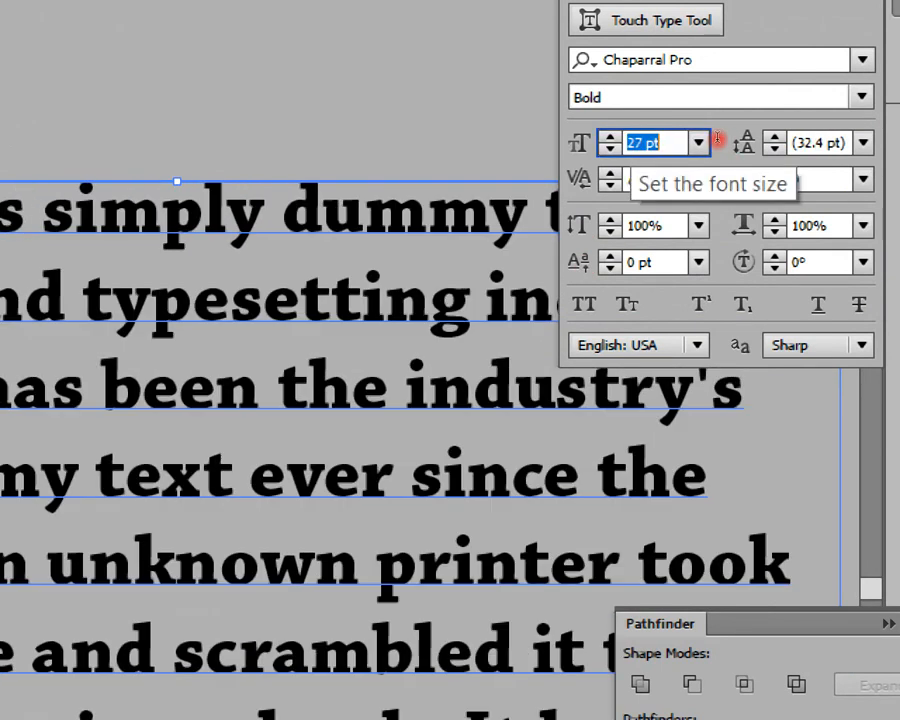
pyautogui.press('Down')
pyautogui.press('Down')
pyautogui.press('Down')
pyautogui.press('Down')
pyautogui.press('Down')
pyautogui.press('Down')
pyautogui.press('Down')
pyautogui.press('Down')
pyautogui.press('Down')
pyautogui.press('Down')
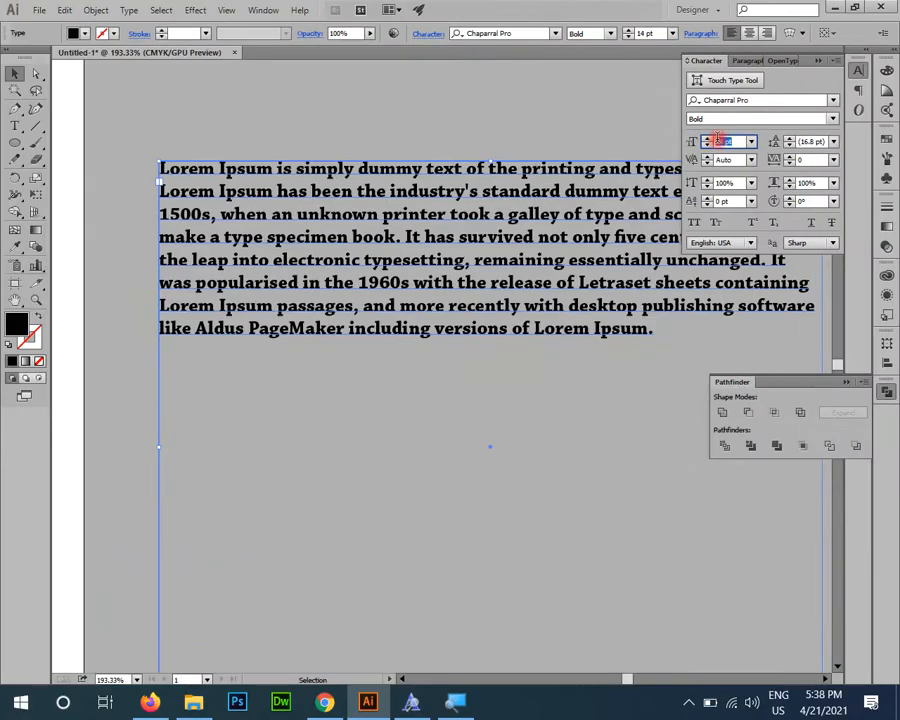
# Step: Fix the paragraph's leading at 24 pt and step its font size down and up, ending at 15 pt
pyautogui.click(834, 141)
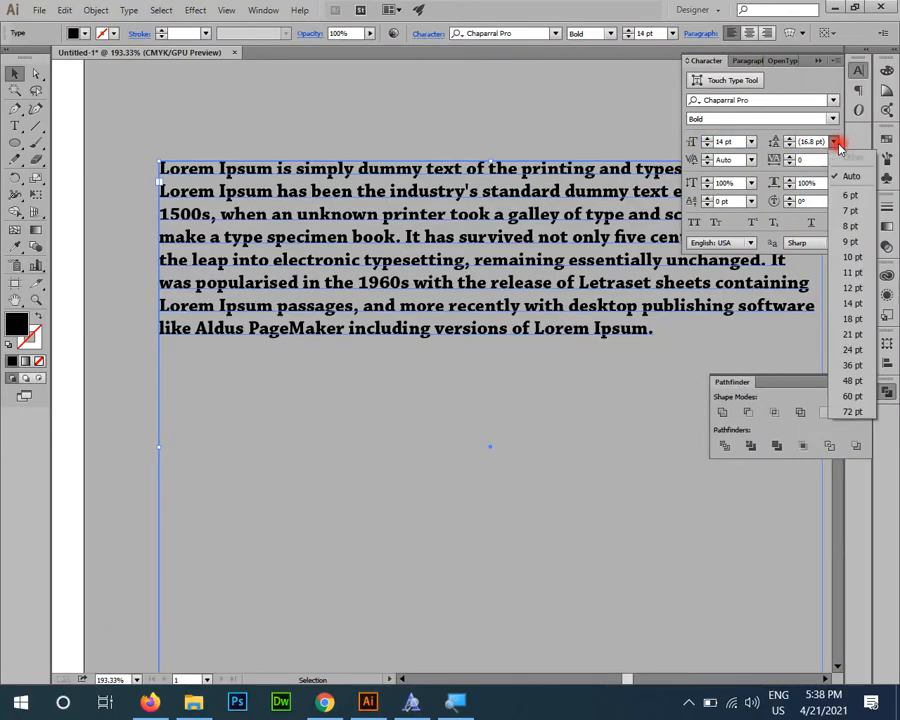
pyautogui.click(846, 349)
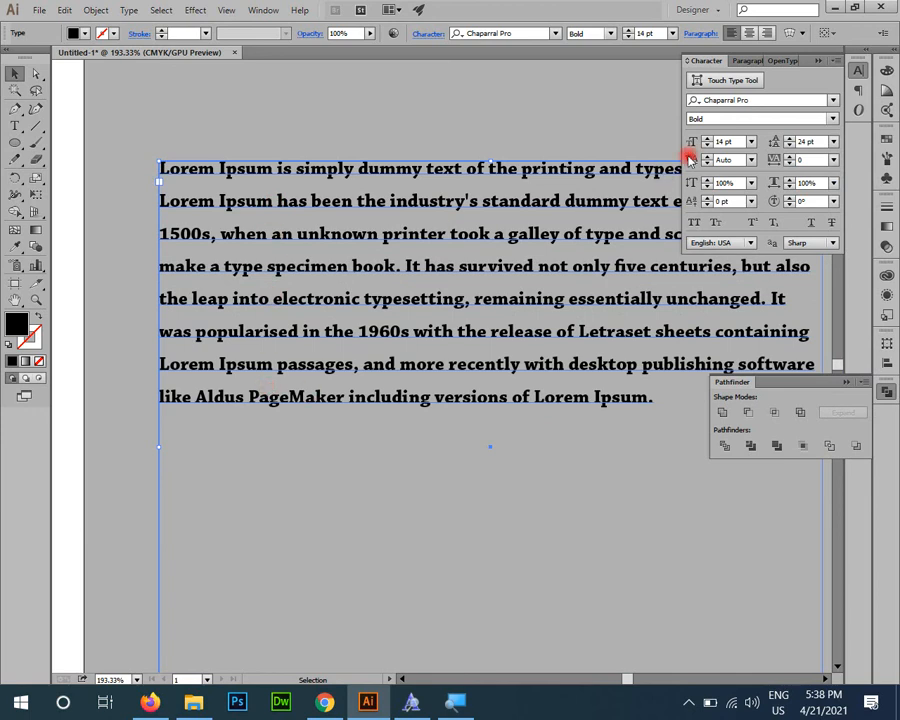
pyautogui.click(726, 142)
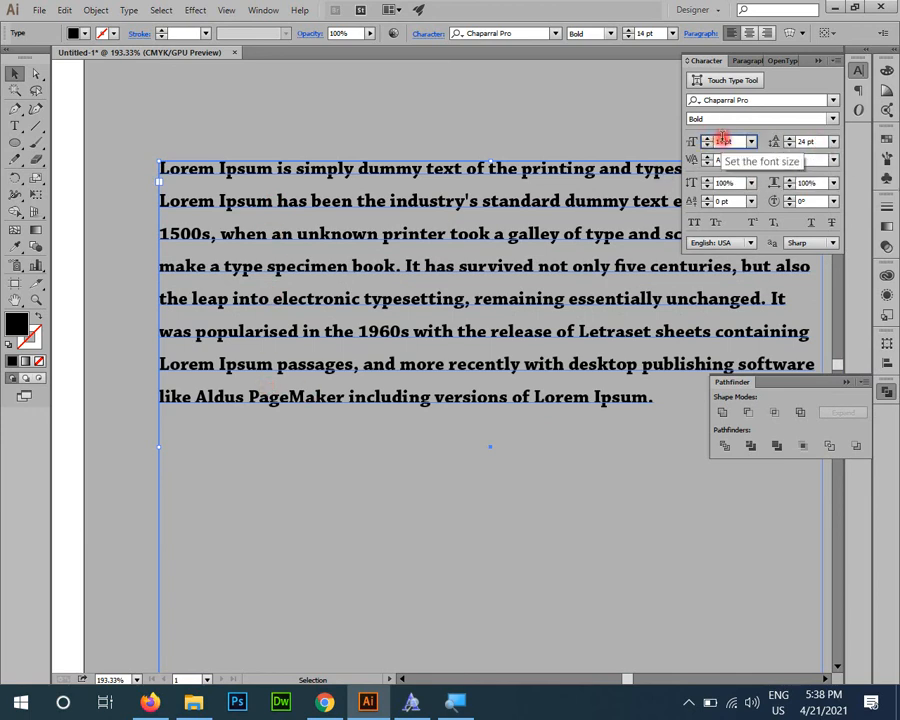
pyautogui.press('Down')
pyautogui.press('Down')
pyautogui.press('Down')
pyautogui.press('Up')
pyautogui.press('Up')
pyautogui.press('Up')
pyautogui.press('Up')
pyautogui.press('Up')
pyautogui.press('Up')
pyautogui.press('Up')
pyautogui.press('Down')
pyautogui.press('Down')
pyautogui.press('Down')
pyautogui.press('Down')
pyautogui.press('Down')
pyautogui.press('Down')
pyautogui.press('Down')
pyautogui.press('Up')
pyautogui.press('Up')
pyautogui.press('Up')
pyautogui.press('Up')
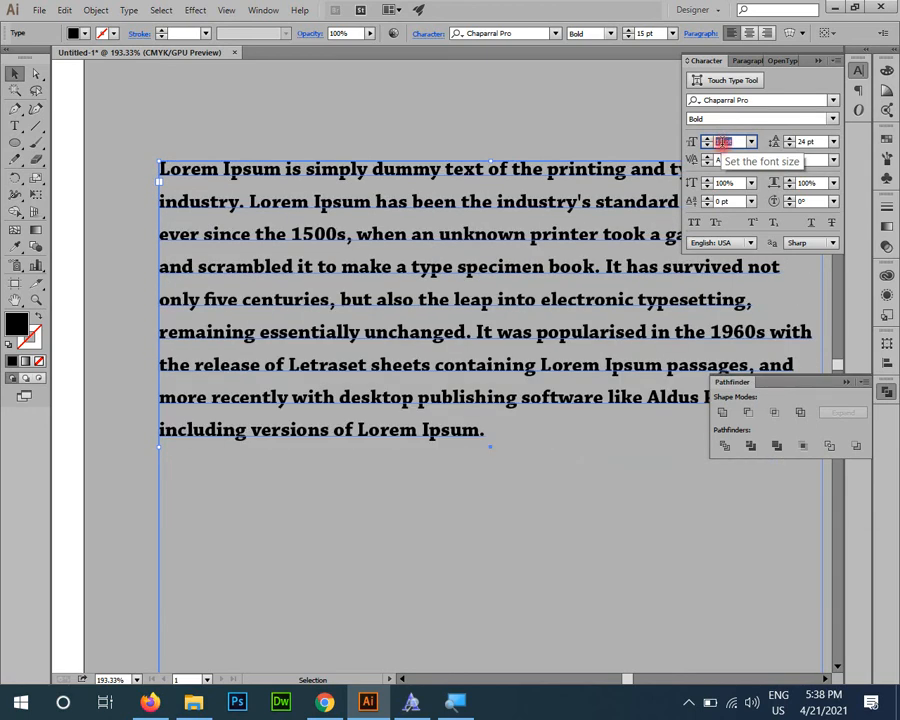
# Step: Widen the paragraph's line spacing by stepping the leading to 35 pt
pyautogui.click(811, 141)
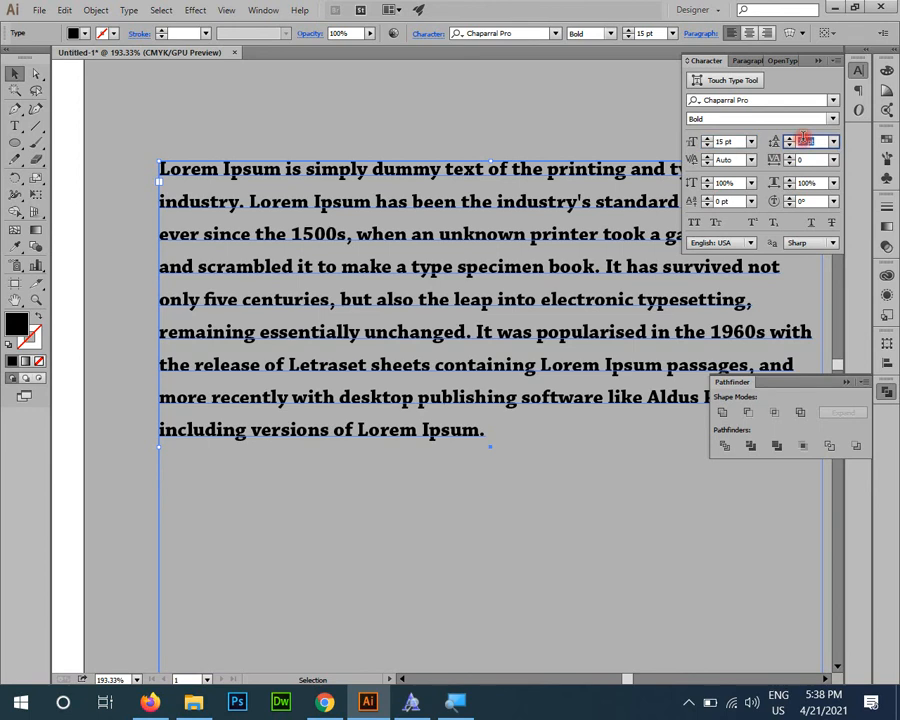
pyautogui.press('Up')
pyautogui.press('Up')
pyautogui.press('Up')
pyautogui.press('Up')
pyautogui.press('Up')
pyautogui.press('Up')
pyautogui.press('Up')
pyautogui.press('Up')
pyautogui.press('Up')
pyautogui.press('Up')
pyautogui.press('Up')
pyautogui.press('Up')
pyautogui.press('Up')
pyautogui.press('Up')
pyautogui.press('Up')
pyautogui.press('Up')
pyautogui.press('Down')
pyautogui.press('Down')
pyautogui.press('Down')
pyautogui.press('Down')
pyautogui.press('Down')
pyautogui.press('Down')
pyautogui.press('Down')
pyautogui.press('Down')
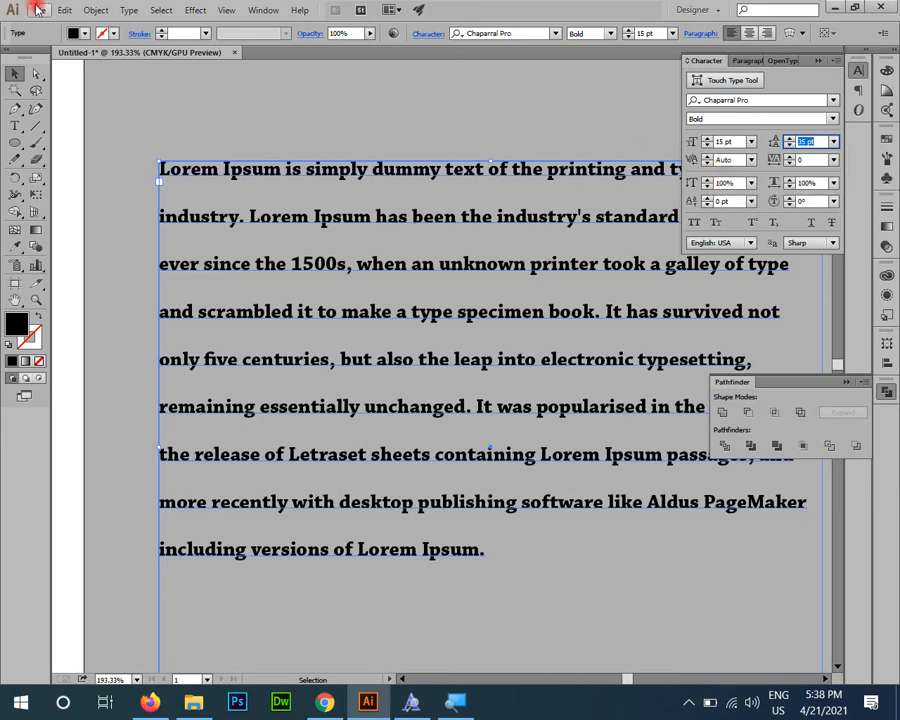
# Step: Add the point text "adobe" in the empty area above the artboard
pyautogui.click(292, 91)
pyautogui.moveTo(203, 147); pyautogui.dragTo(830, 489)
pyautogui.moveTo(275, 414); pyautogui.dragTo(410, 571)
pyautogui.click(14, 122)
pyautogui.click(247, 172)
pyautogui.write('adobe')
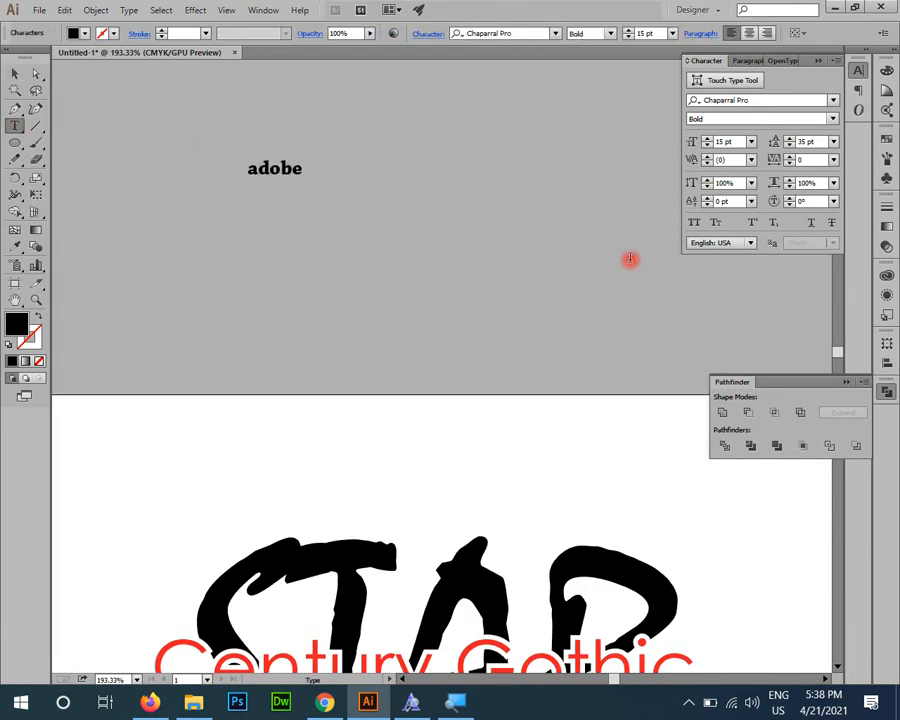
pyautogui.press('Escape')
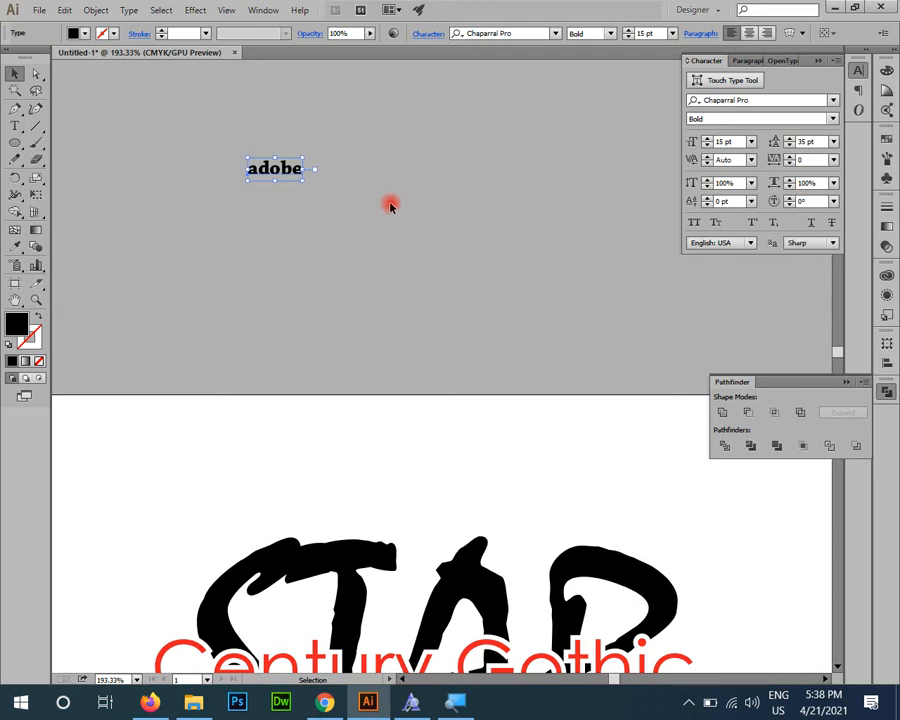
# Step: Scale the "adobe" text up to a font size of about 88 pt
pyautogui.moveTo(302, 178); pyautogui.dragTo(575, 386)
pyautogui.press('space')
pyautogui.moveTo(455, 330); pyautogui.dragTo(443, 423)
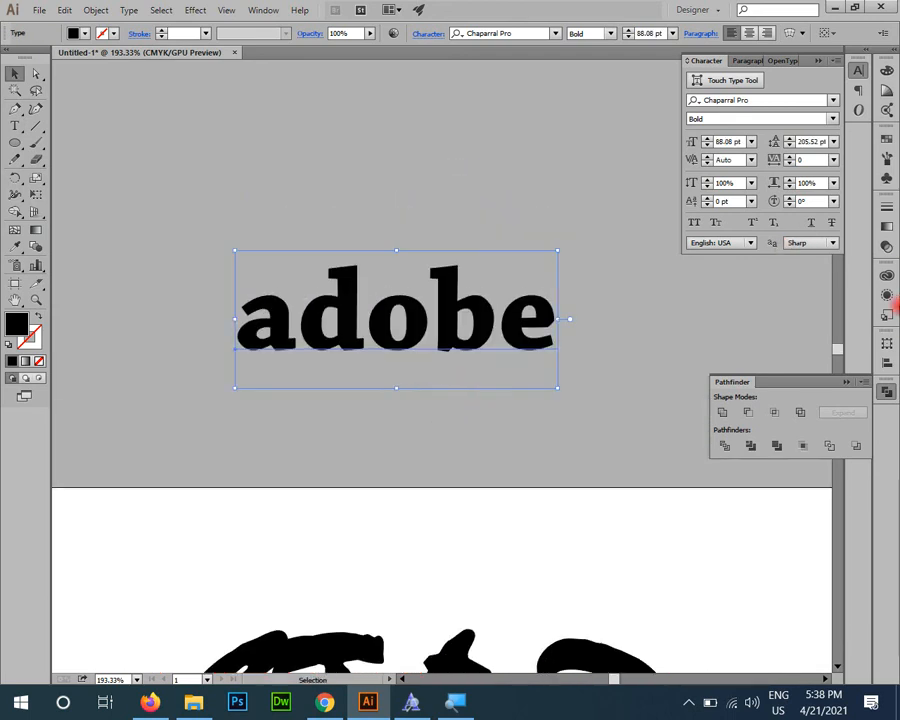
# Step: Compare Optical and Auto kerning on the "adobe" text and leave it set to Optical
pyautogui.click(752, 162)
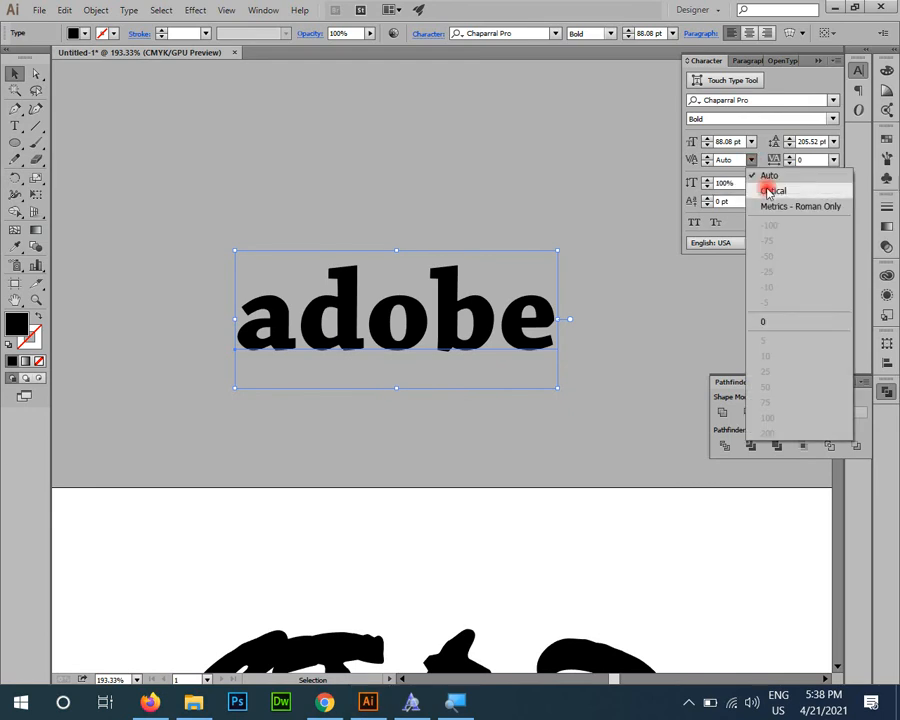
pyautogui.click(771, 190)
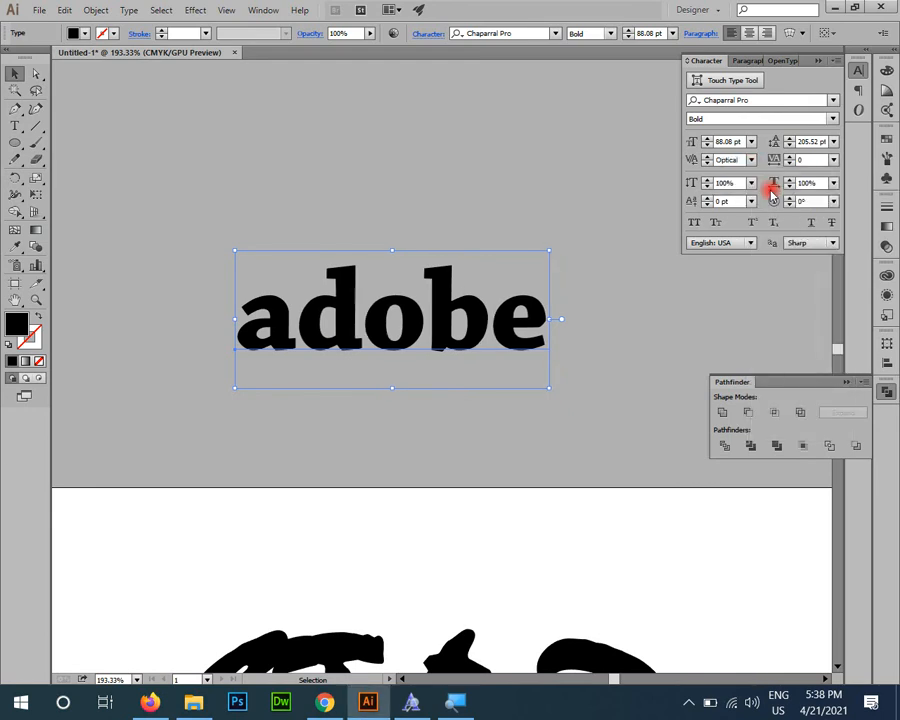
pyautogui.click(753, 161)
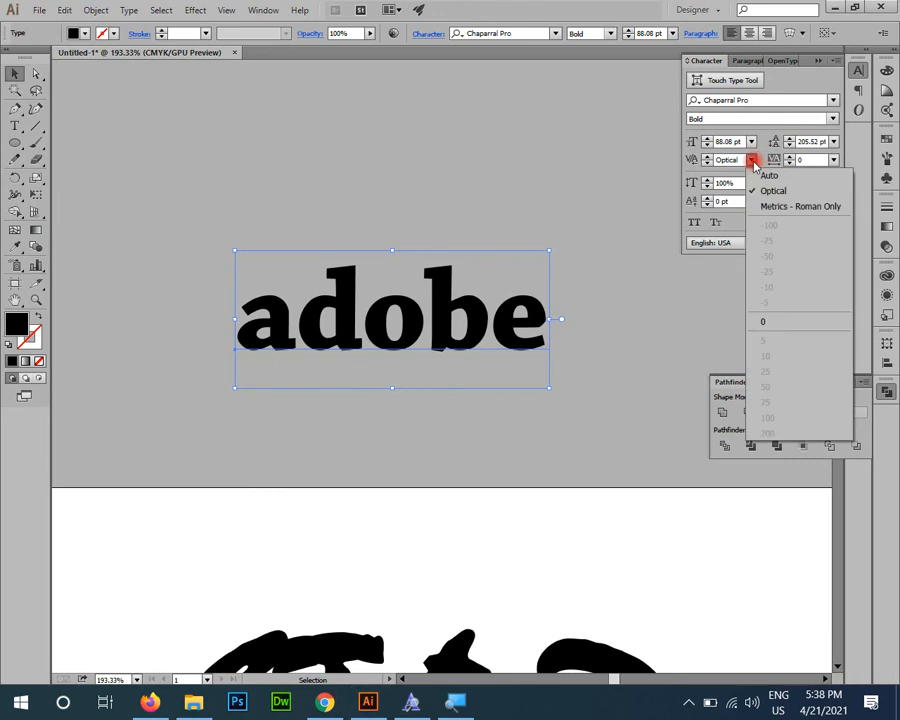
pyautogui.click(767, 177)
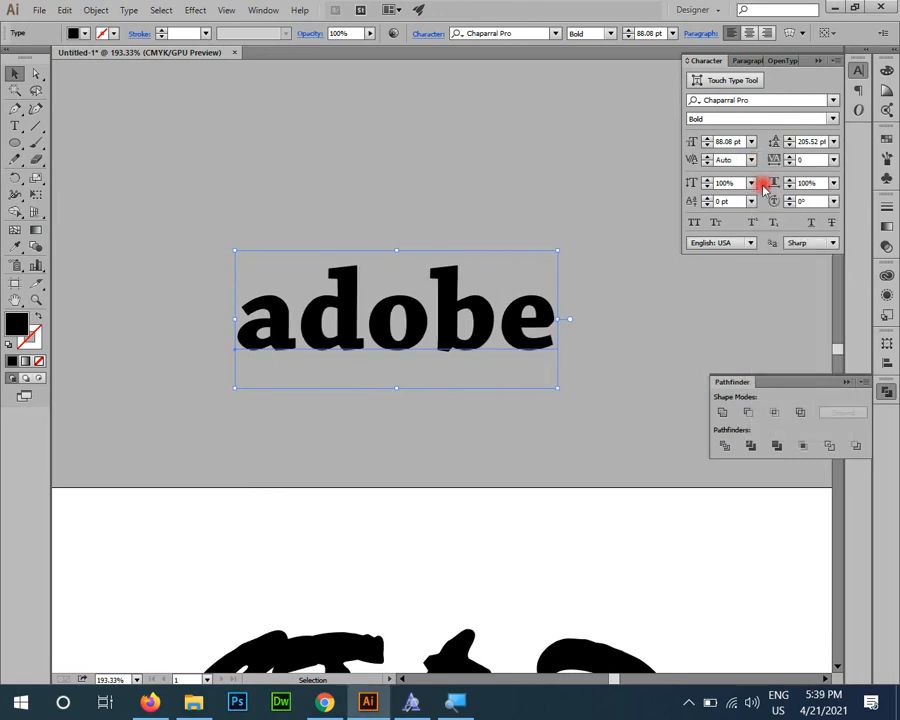
pyautogui.click(751, 161)
pyautogui.click(765, 176)
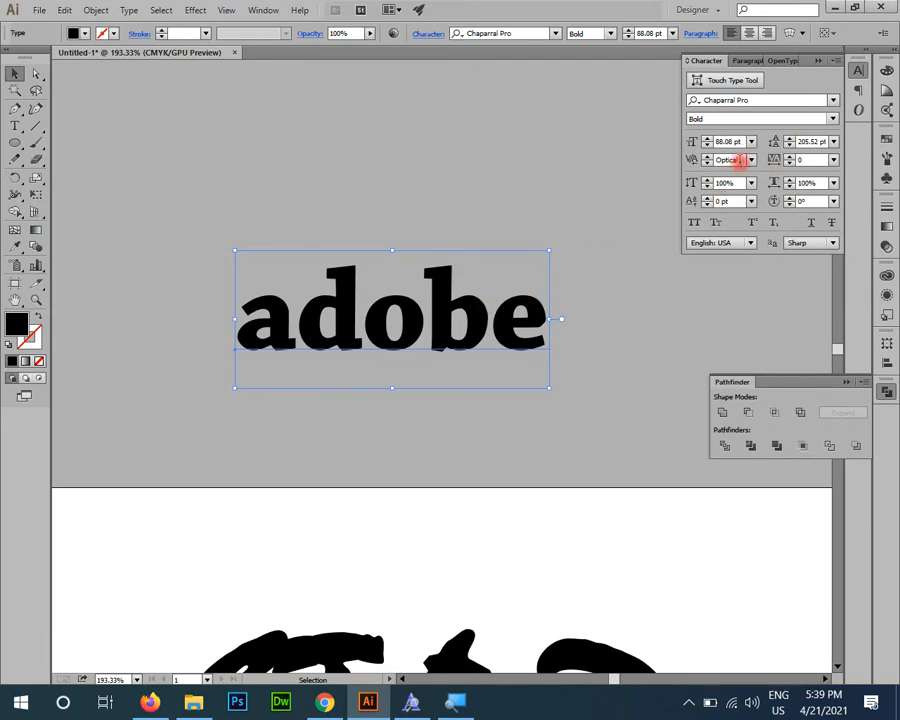
# Step: Increase the tracking of the "adobe" text in stages to spread its letters apart
pyautogui.click(806, 160)
pyautogui.scroll(12, 807, 160)
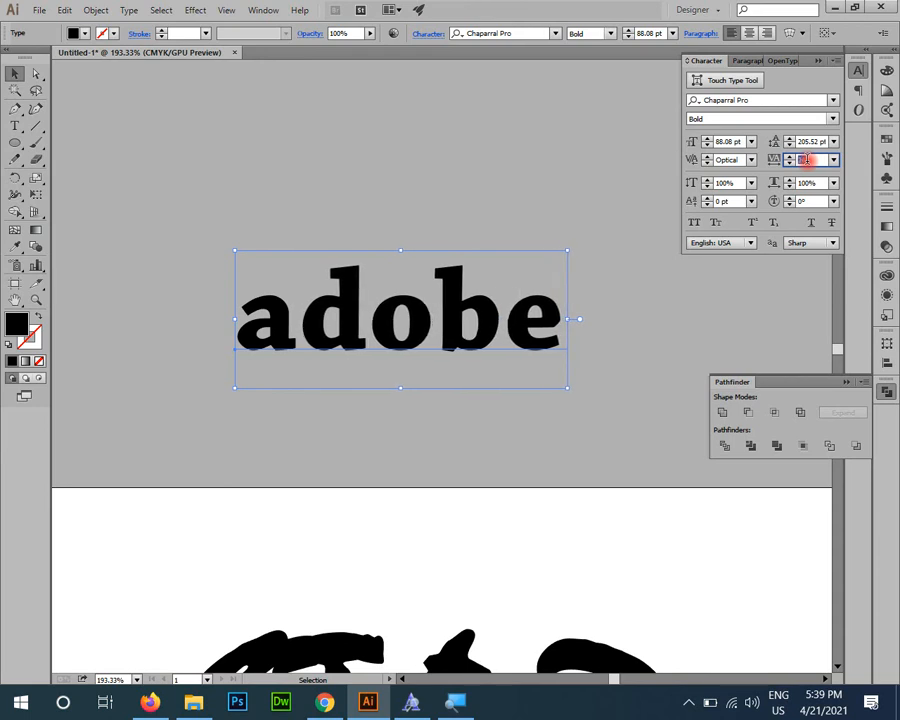
pyautogui.scroll(10, 807, 160)
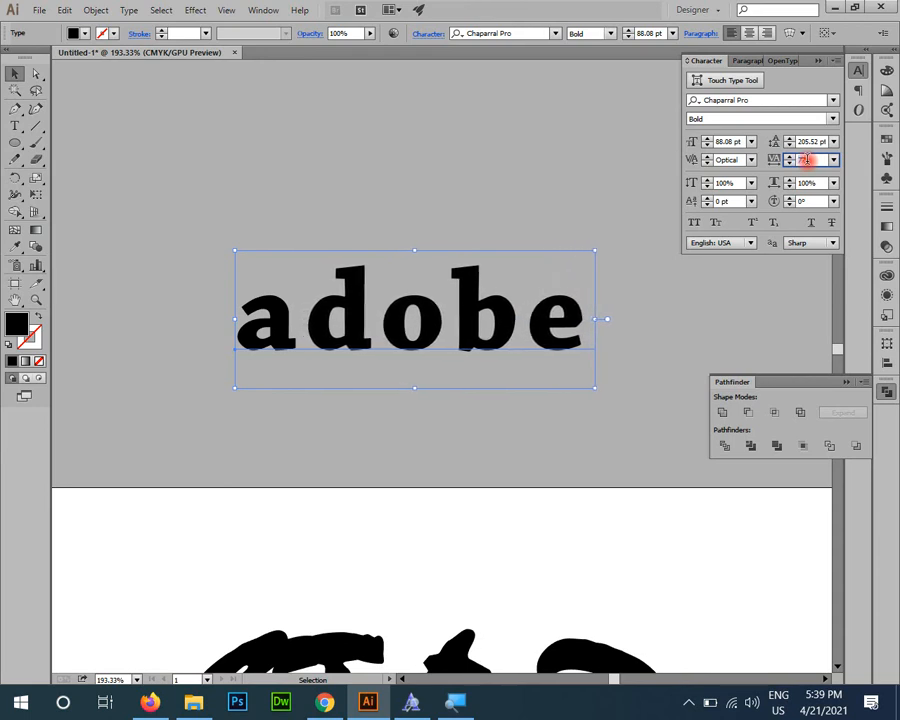
pyautogui.scroll(6, 807, 160)
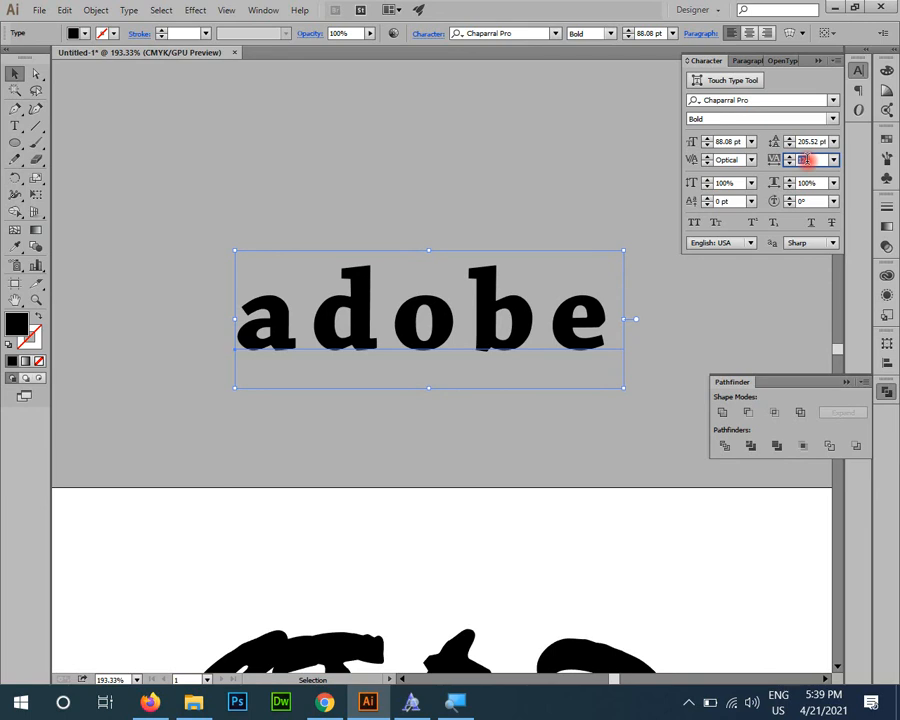
# Step: Raise the tracking of the "adobe" text to 200
pyautogui.scroll(10, 806, 160)
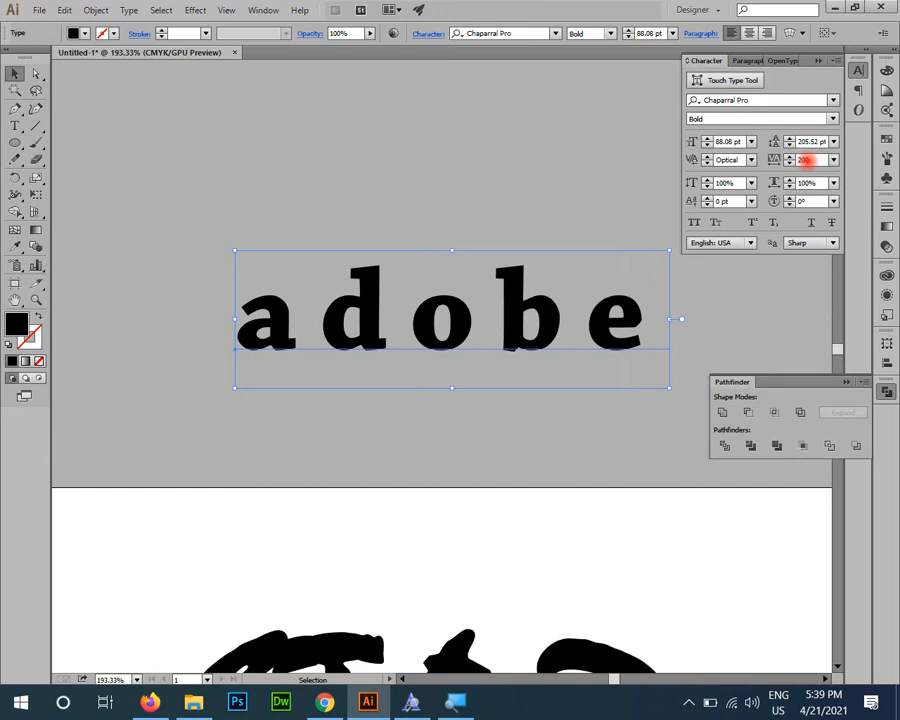
pyautogui.hotkey('ctrl', '-')
pyautogui.hotkey('ctrl', '-')
pyautogui.hotkey('ctrl', '-')
pyautogui.hotkey('ctrl', '-')
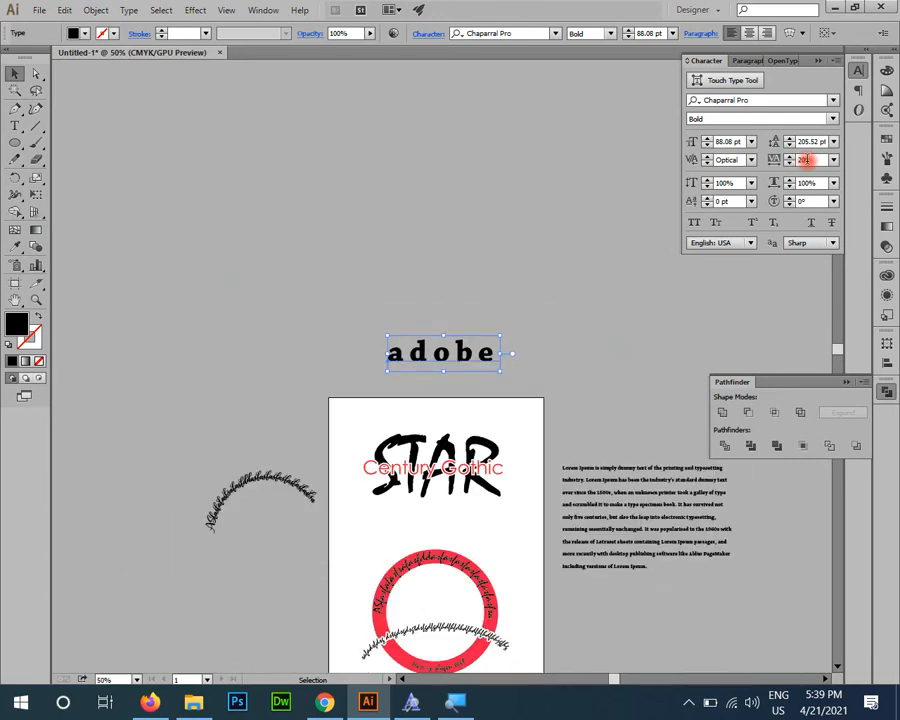
# Step: Reset the tracking of the "adobe" text to 0 and move the word slightly upward
pyautogui.click(150, 260)
pyautogui.moveTo(441, 288); pyautogui.dragTo(554, 579)
pyautogui.moveTo(468, 595); pyautogui.dragTo(461, 362)
pyautogui.moveTo(811, 160); pyautogui.dragTo(570, 158)
pyautogui.write('0')
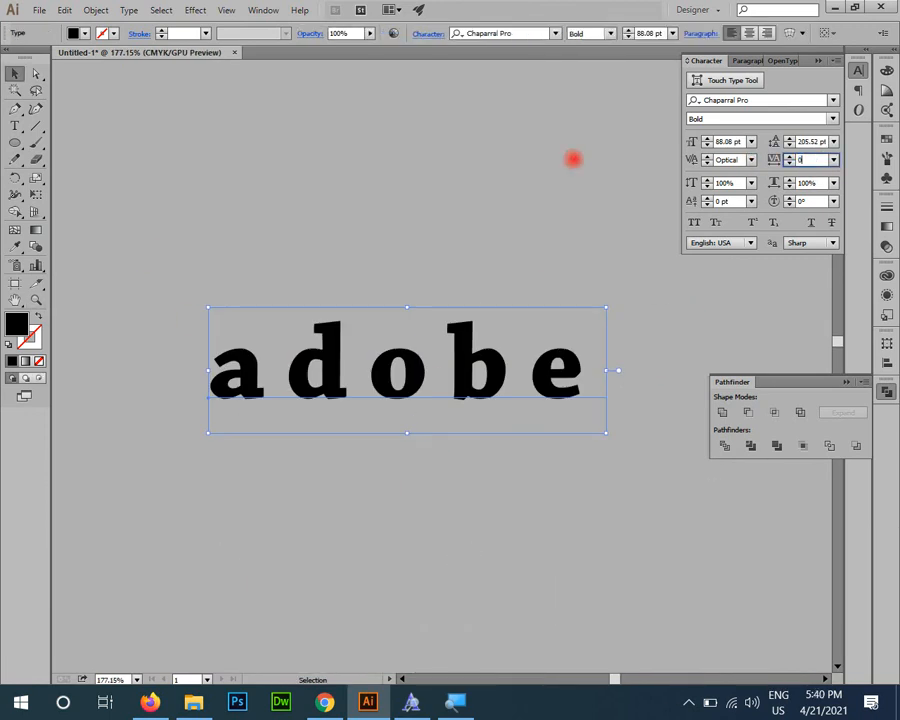
pyautogui.press('Return')
pyautogui.moveTo(470, 362); pyautogui.dragTo(470, 325)
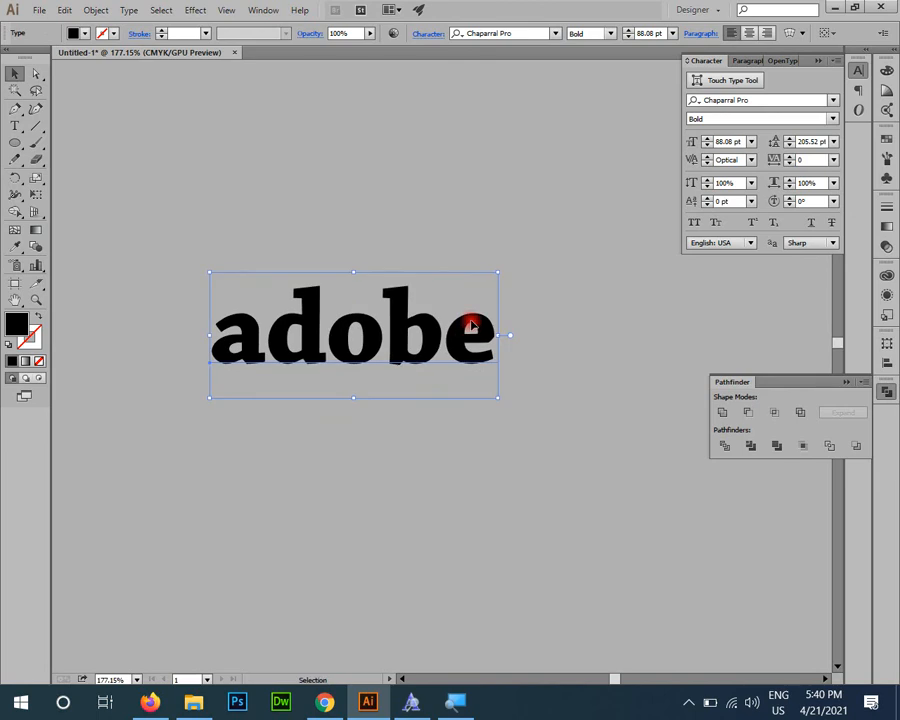
# Step: Add the point text "create Own Work" at 15 pt in the empty space below "adobe"
pyautogui.click(320, 405)
pyautogui.click(16, 128)
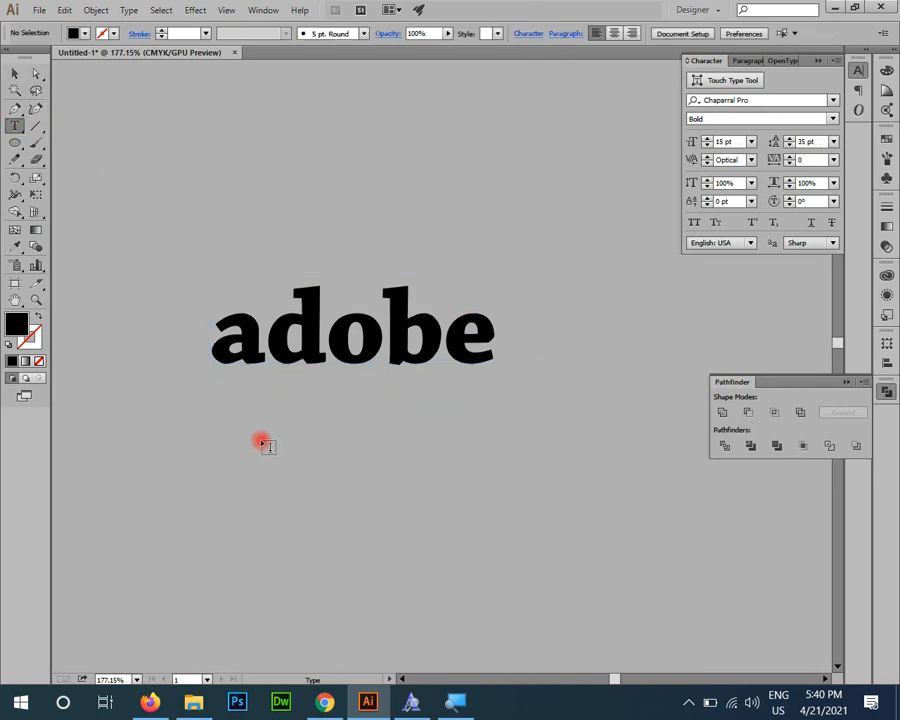
pyautogui.click(235, 392)
pyautogui.press('Escape')
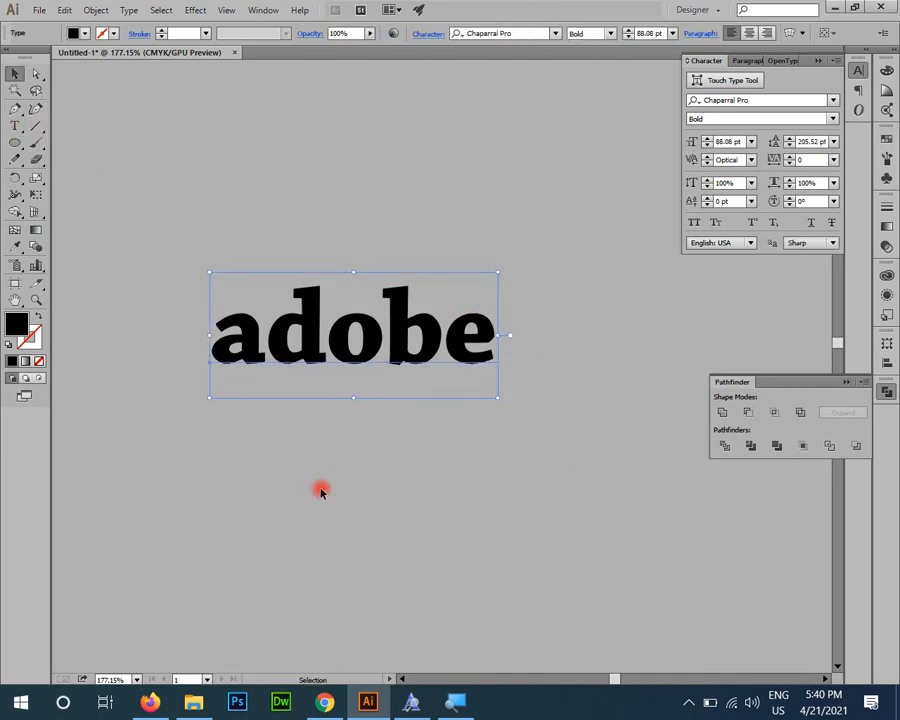
pyautogui.click(15, 138)
pyautogui.click(15, 128)
pyautogui.click(267, 418)
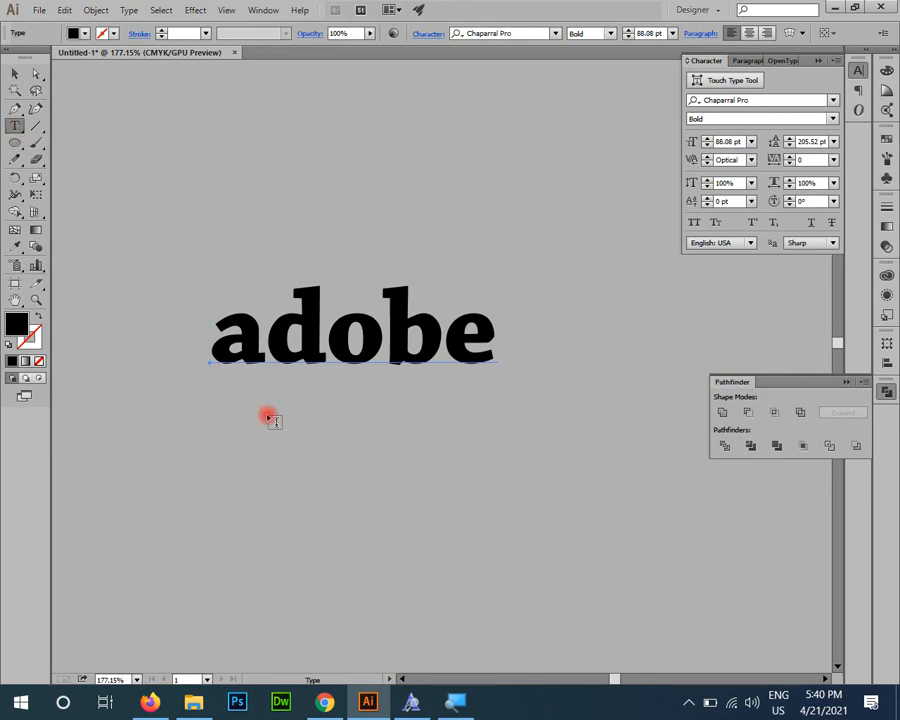
pyautogui.write('cre')
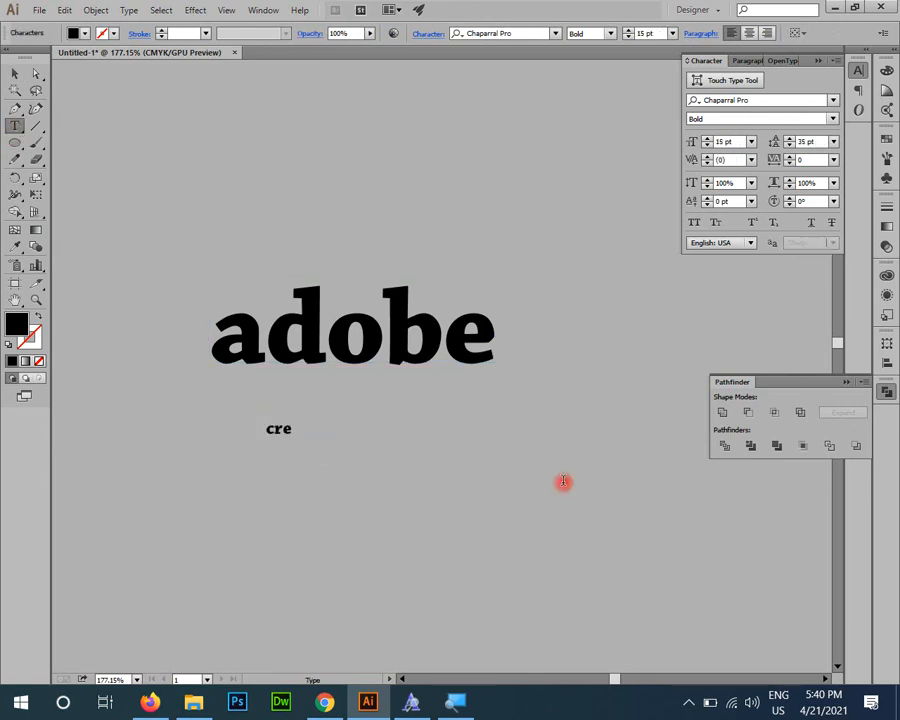
pyautogui.write('ate Own Work')
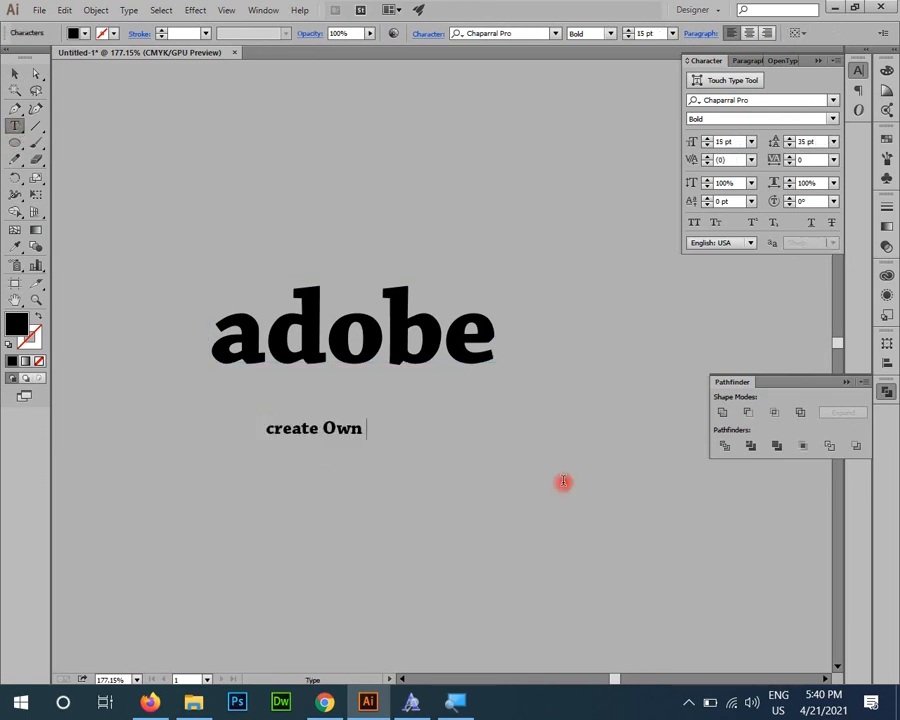
pyautogui.press('Escape')
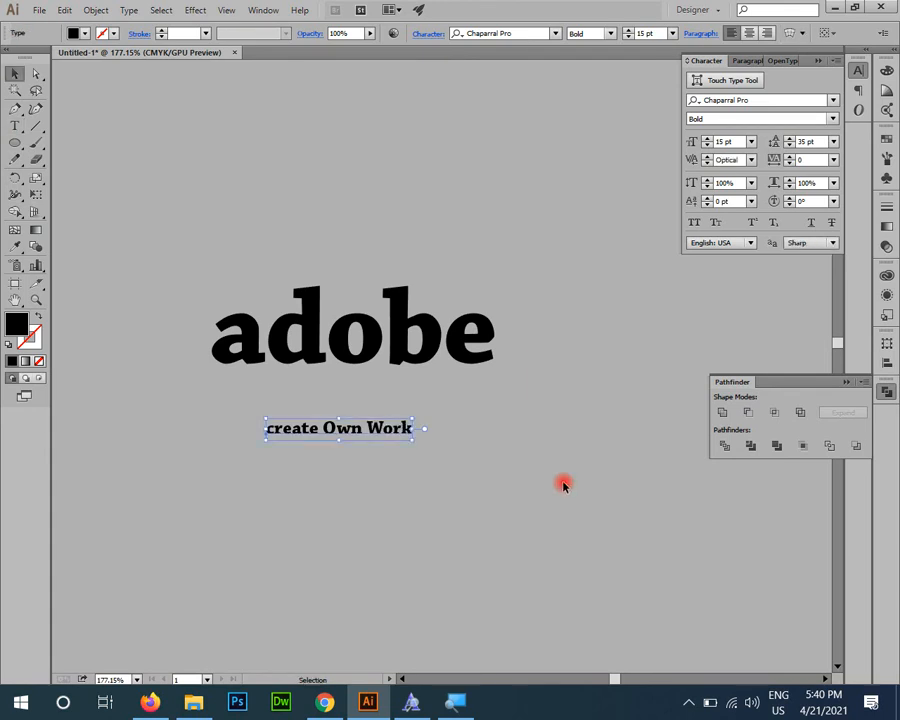
# Step: Move the "create Own Work" tagline directly beneath "adobe", aligned with the word's left edge
pyautogui.hotkey('ctrl', 'space')
pyautogui.moveTo(511, 459); pyautogui.dragTo(554, 568)
pyautogui.moveTo(339, 432); pyautogui.dragTo(274, 372)
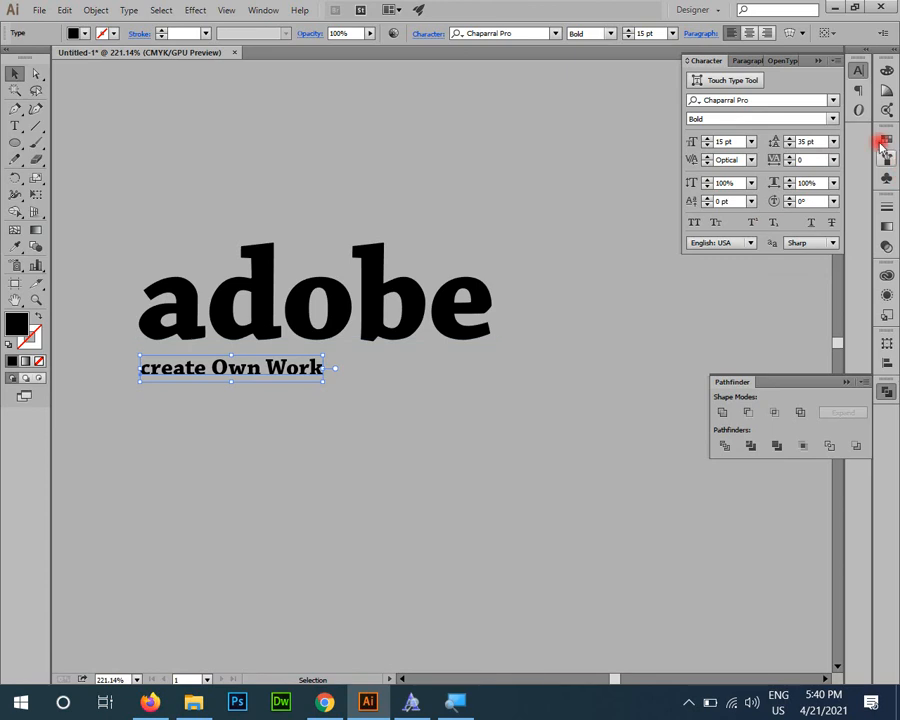
# Step: Increase the tagline's tracking through 200 and 400 to 500 so it spans the width of "adobe"
pyautogui.click(803, 160)
pyautogui.write('200')
pyautogui.press('Return')
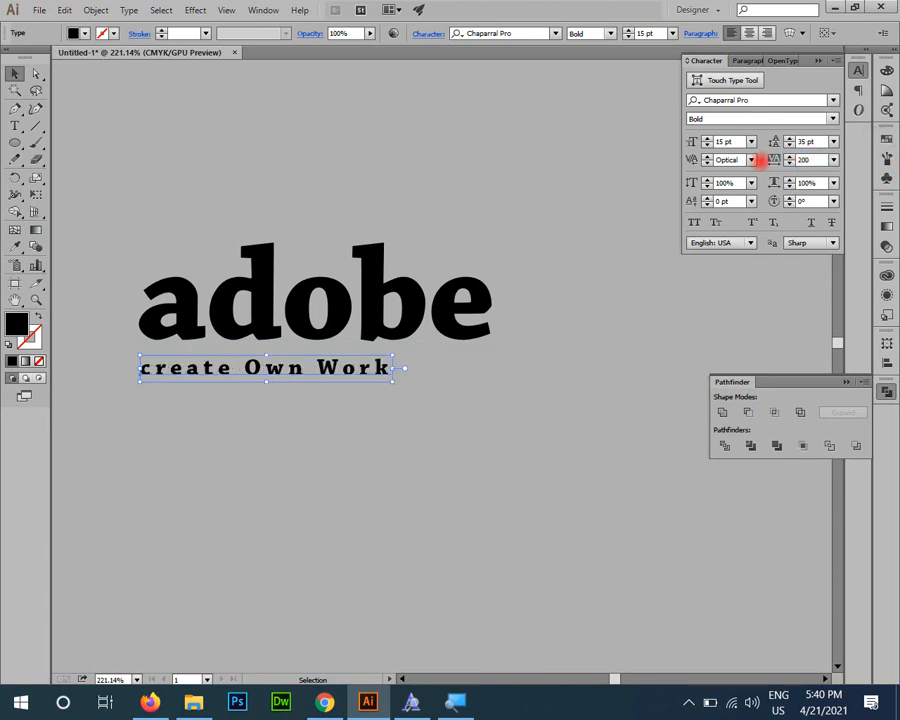
pyautogui.write('400')
pyautogui.press('Return')
pyautogui.click(811, 160)
pyautogui.write('500')
pyautogui.press('Return')
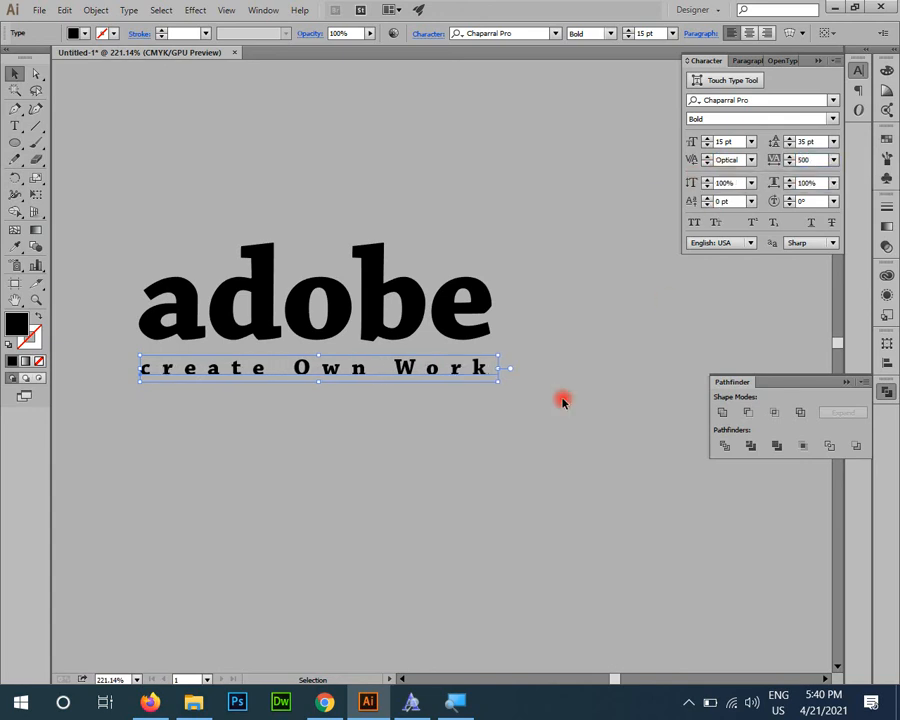
# Step: Duplicate the "create Own Work" tagline straight down and set the copy's tracking to 0
pyautogui.click(586, 478)
pyautogui.press('z')
pyautogui.moveTo(250, 340); pyautogui.dragTo(360, 475)
pyautogui.press('v')
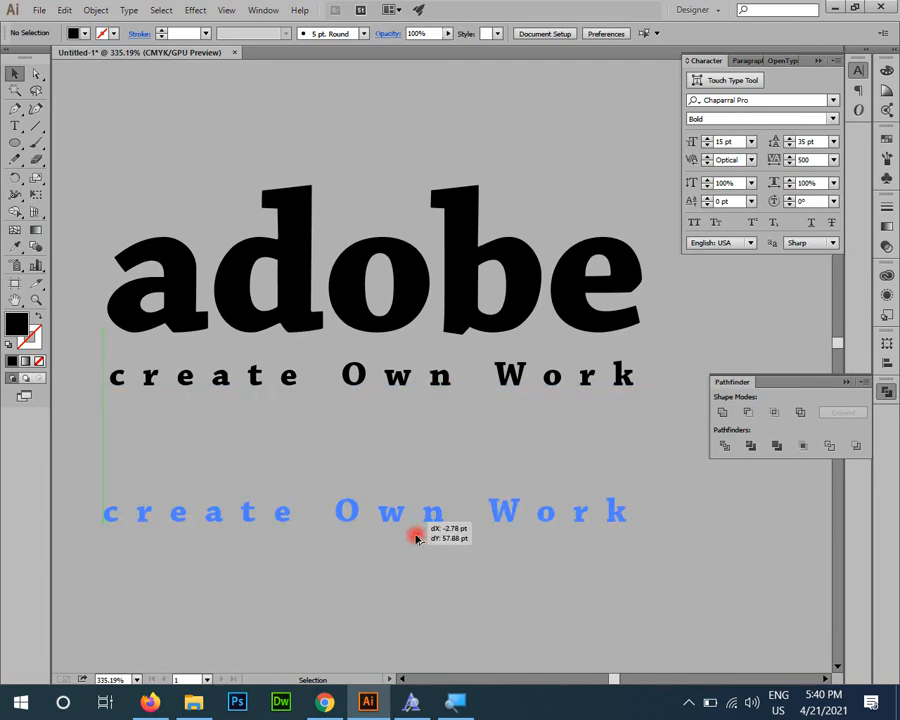
pyautogui.moveTo(318, 378); pyautogui.dragTo(318, 533)
pyautogui.click(818, 160)
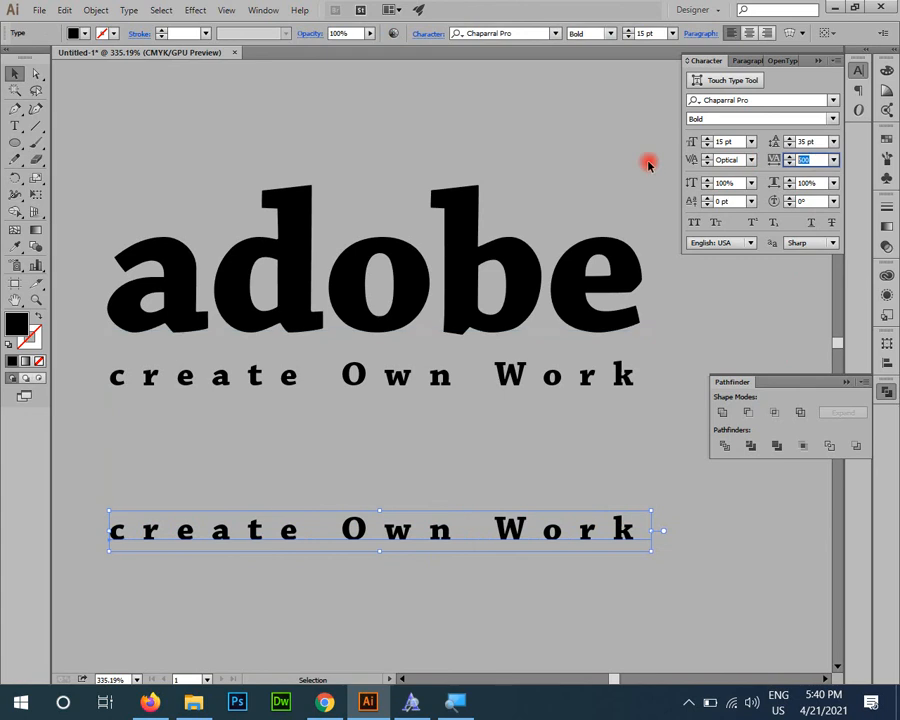
pyautogui.write('0')
pyautogui.press('Return')
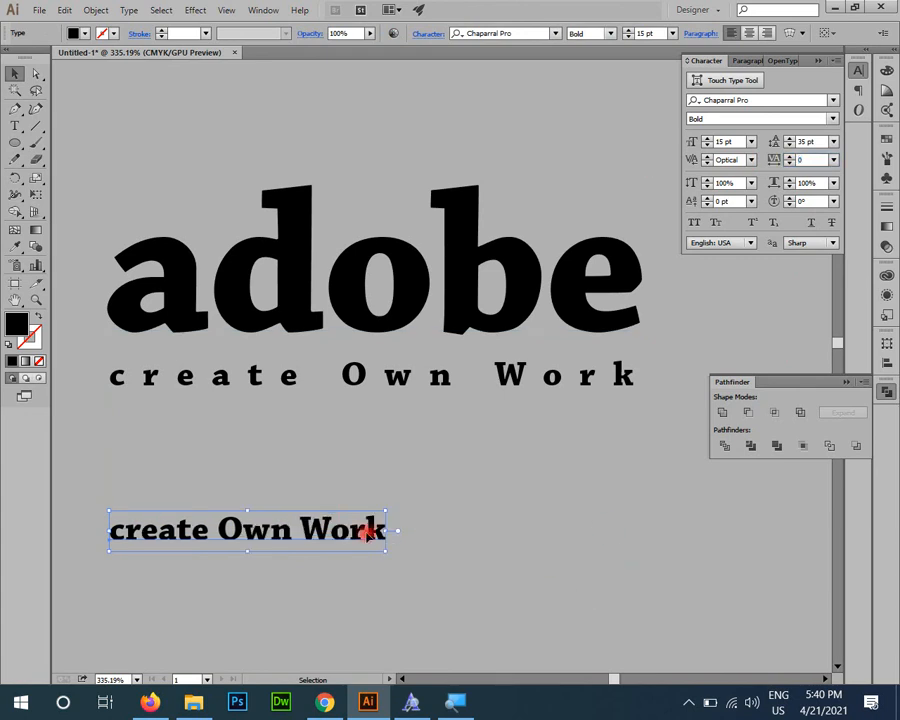
# Step: Try stretching the lower tagline copy horizontally to the width of "adobe", and undo the stretch
pyautogui.moveTo(388, 530); pyautogui.dragTo(640, 536)
pyautogui.click(683, 534)
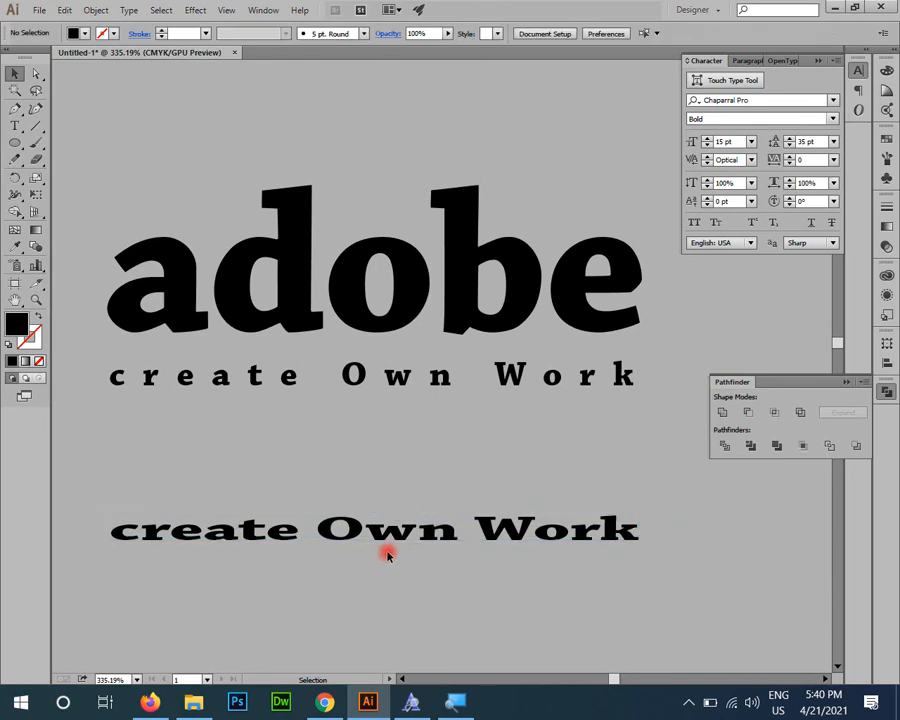
pyautogui.hotkey('ctrl', 'z')
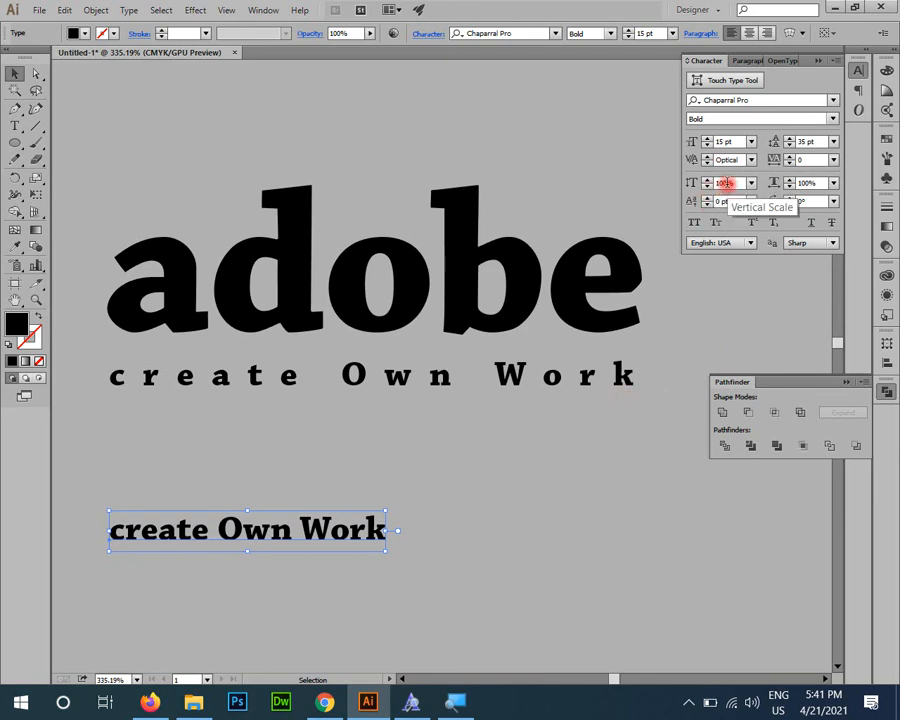
# Step: Place a duplicate of the "adobe" text directly above the original
pyautogui.moveTo(355, 350); pyautogui.dragTo(359, 683)
pyautogui.moveTo(376, 612); pyautogui.dragTo(374, 299)
pyautogui.moveTo(357, 450); pyautogui.dragTo(341, 545)
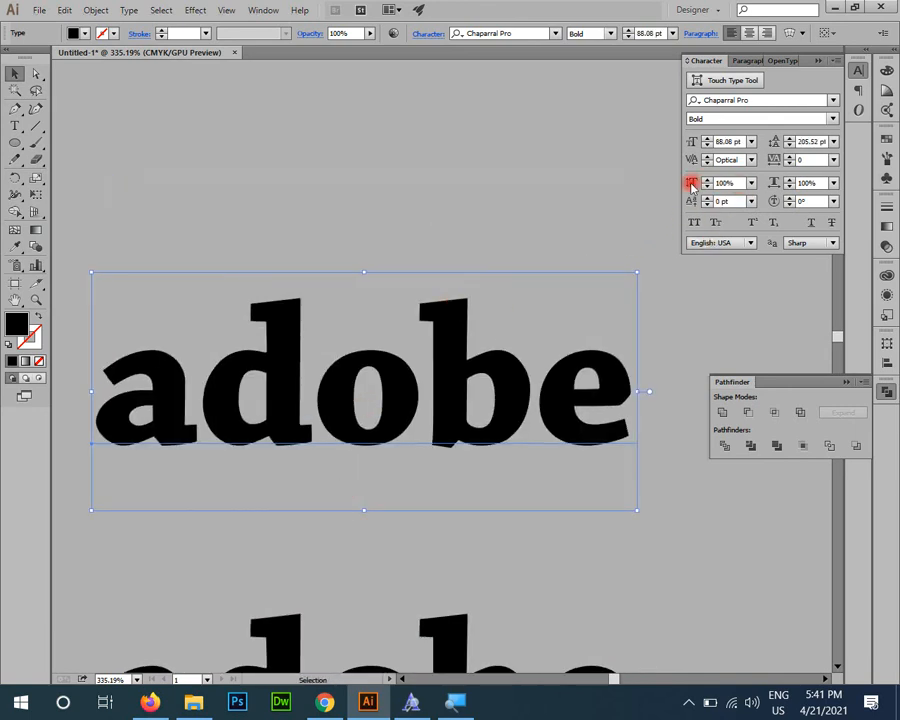
# Step: Set both the vertical scale and the horizontal scale of the upper "adobe" copy to 200%
pyautogui.moveTo(738, 184); pyautogui.dragTo(630, 186)
pyautogui.write('200')
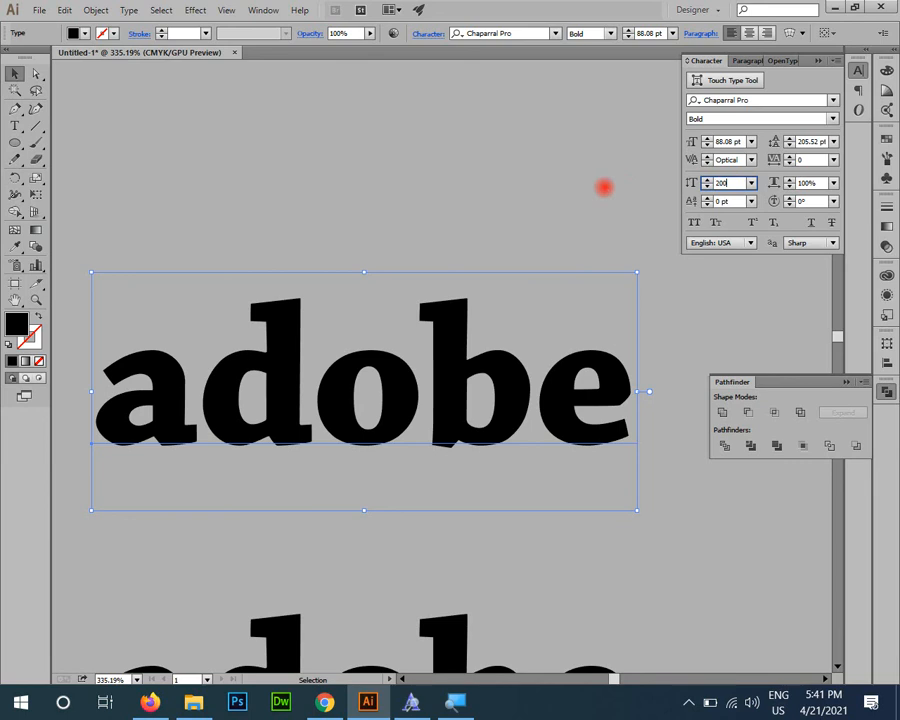
pyautogui.press('Return')
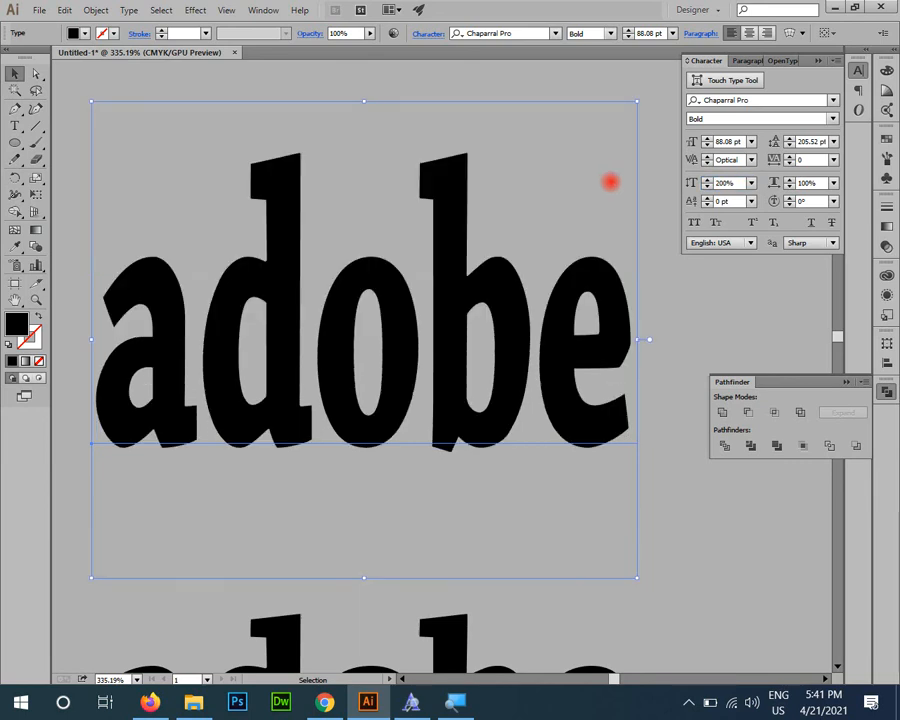
pyautogui.moveTo(818, 184); pyautogui.dragTo(733, 183)
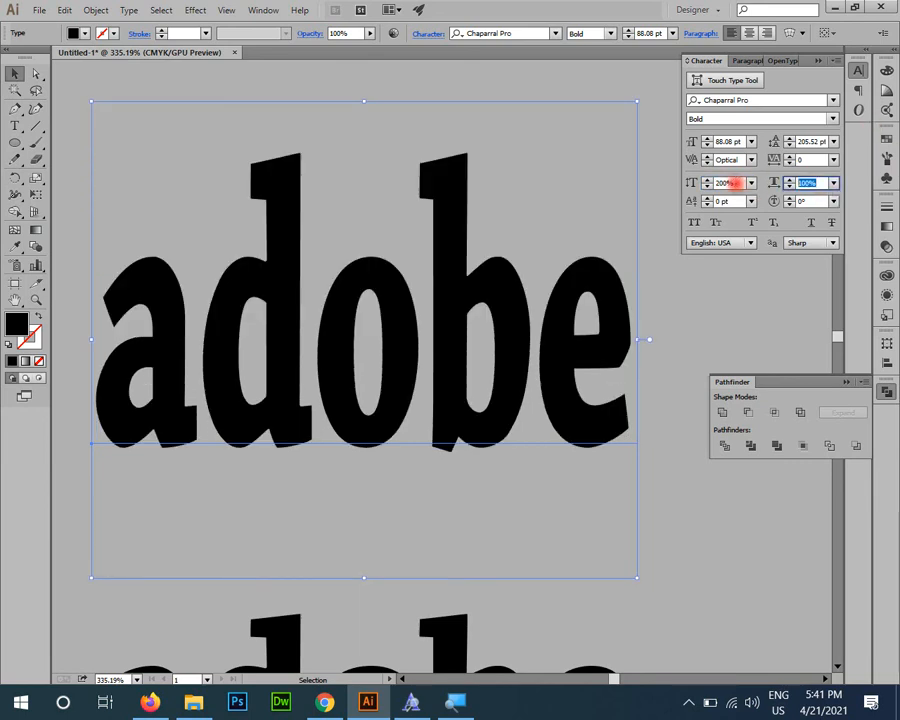
pyautogui.write('200')
pyautogui.press('Return')
# Step: Reduce the vertical and horizontal scale of the upper "adobe" copy to 80% each
pyautogui.hotkey('ctrl', '-')
pyautogui.hotkey('ctrl', '-')
pyautogui.hotkey('ctrl', '-')
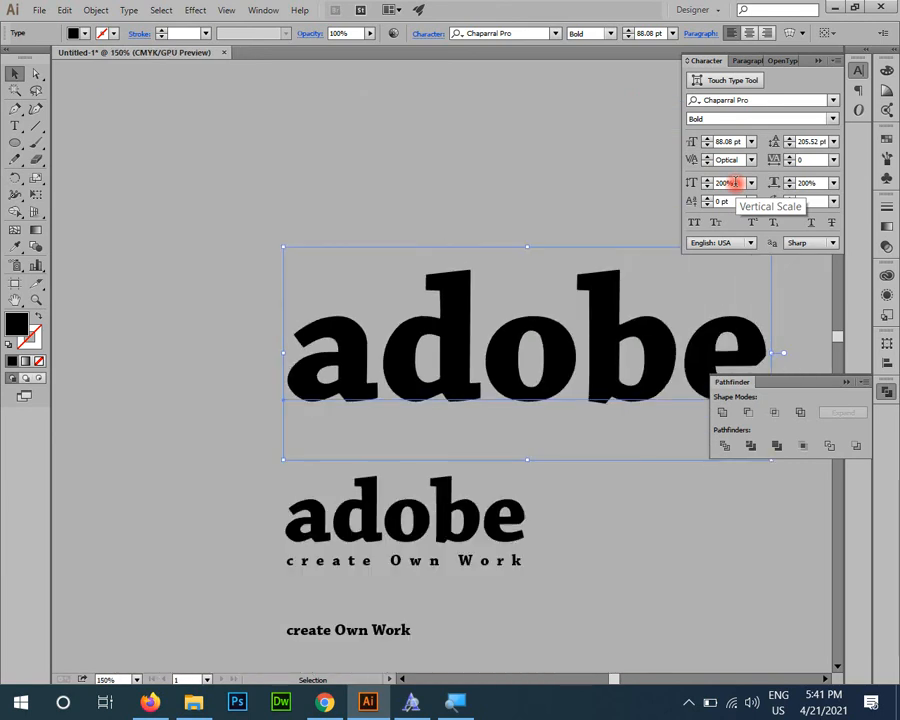
pyautogui.moveTo(639, 321); pyautogui.dragTo(517, 339)
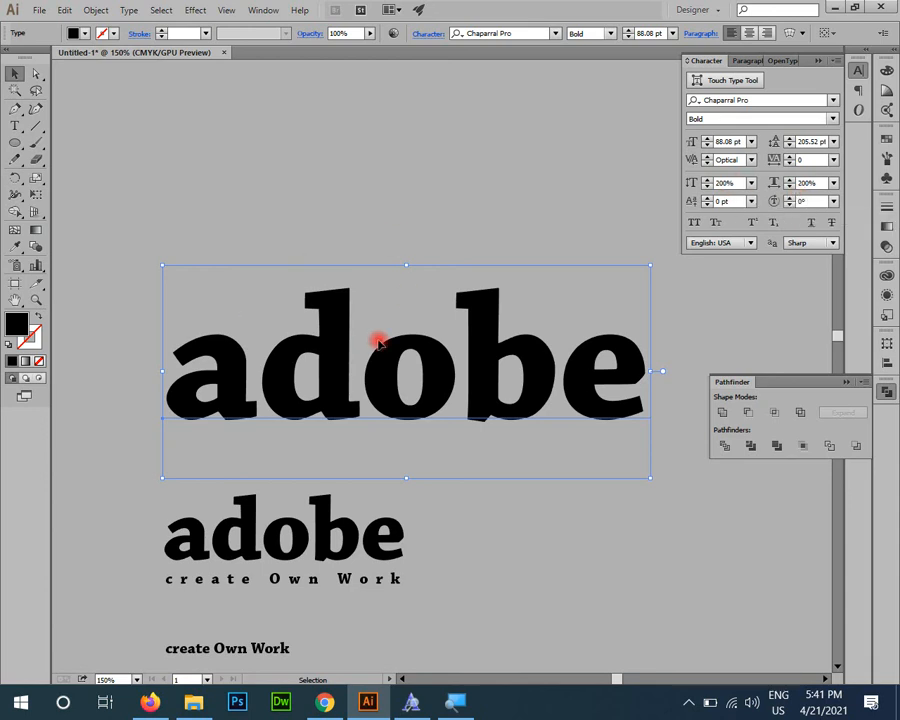
pyautogui.click(739, 182)
pyautogui.write('80')
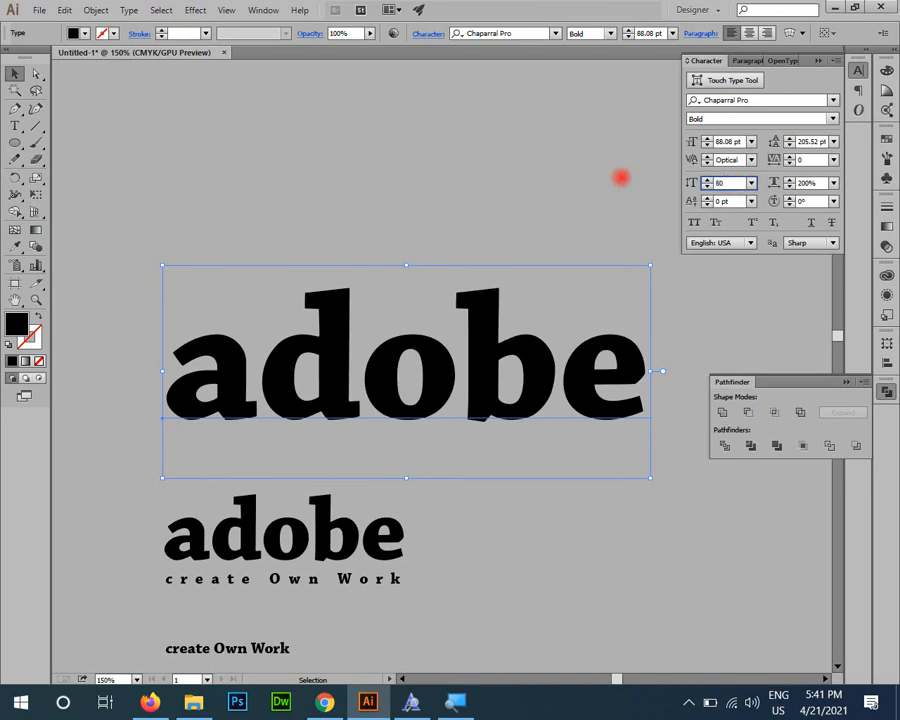
pyautogui.press('Tab')
pyautogui.write('80')
pyautogui.press('Return')
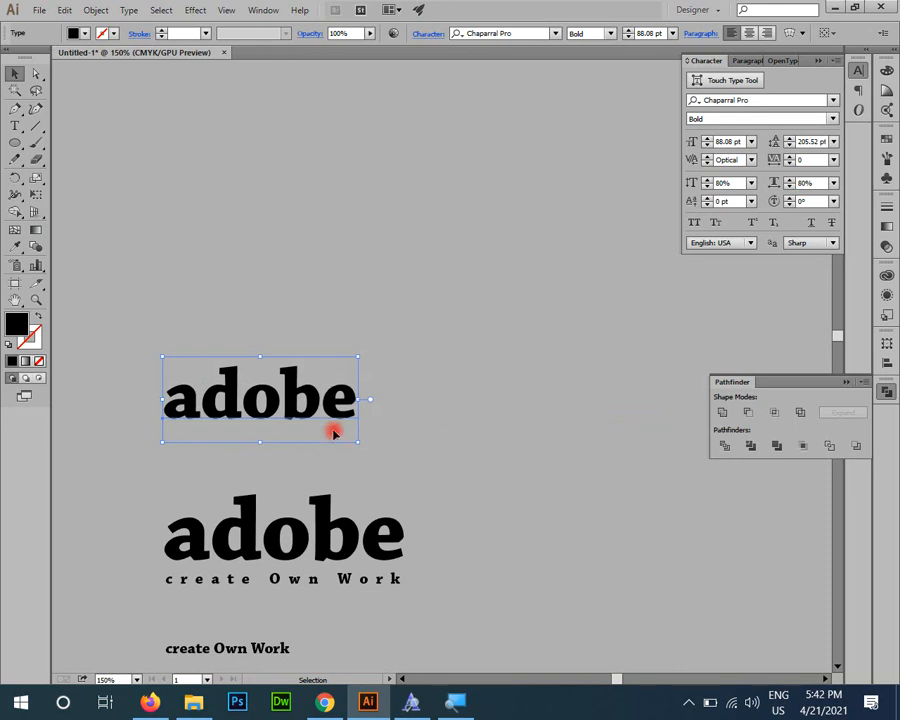
# Step: Stretch the upper "adobe" copy wider and make it proportional by setting horizontal and vertical scale to 133%
pyautogui.moveTo(368, 400); pyautogui.dragTo(490, 406)
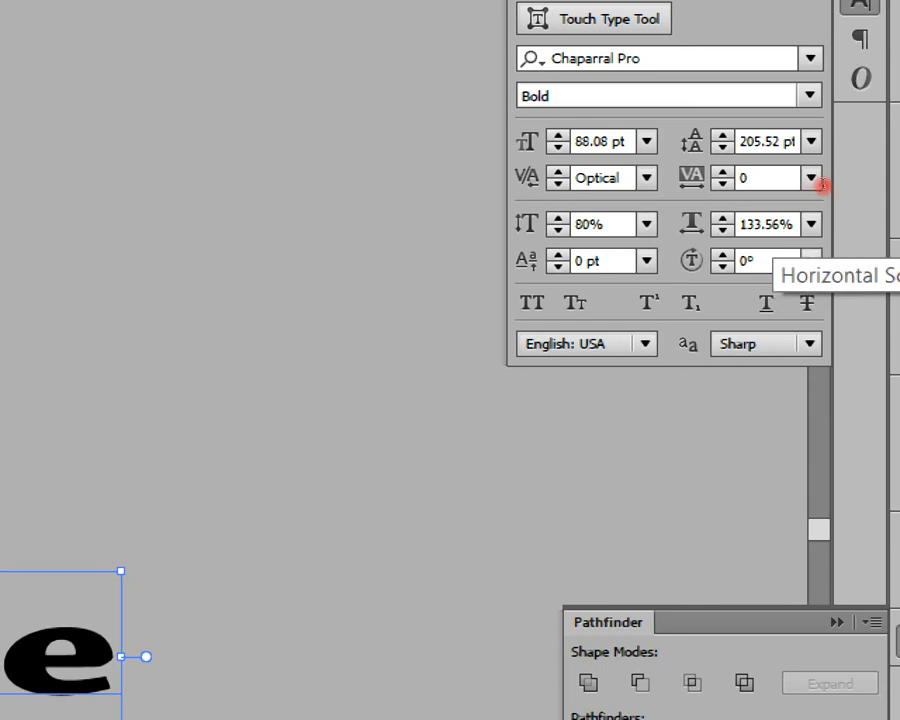
pyautogui.press('Tab')
pyautogui.write('133')
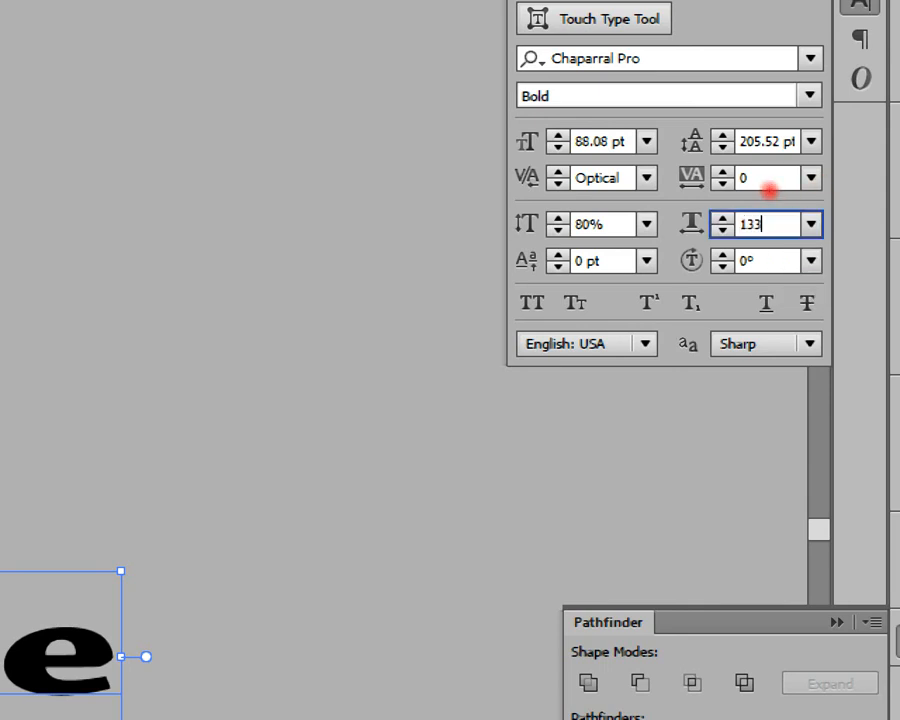
pyautogui.hotkey('shift', 'Tab')
pyautogui.write('133')
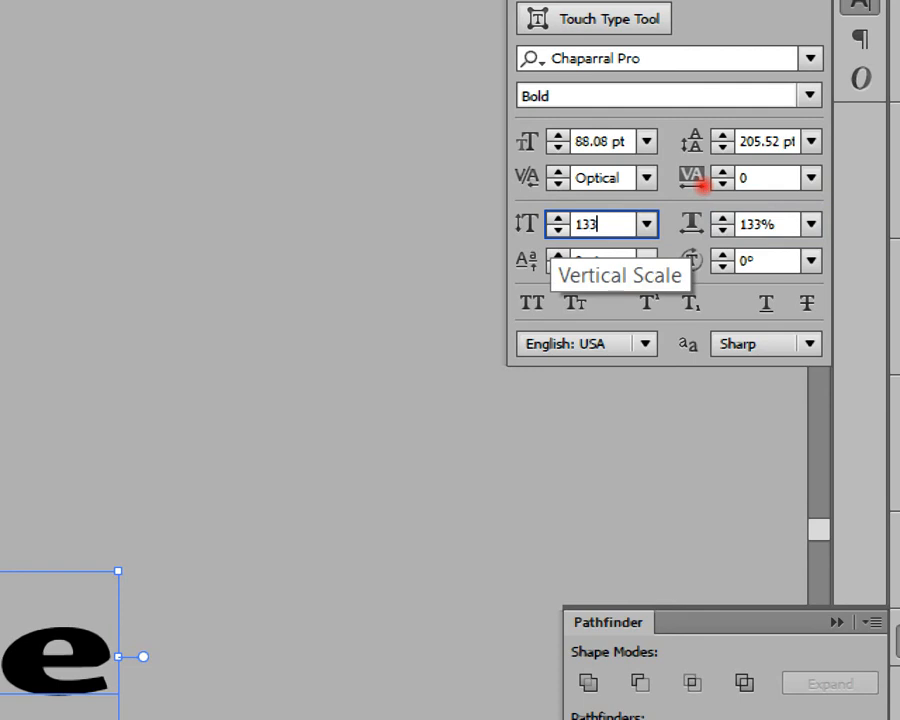
pyautogui.press('Return')
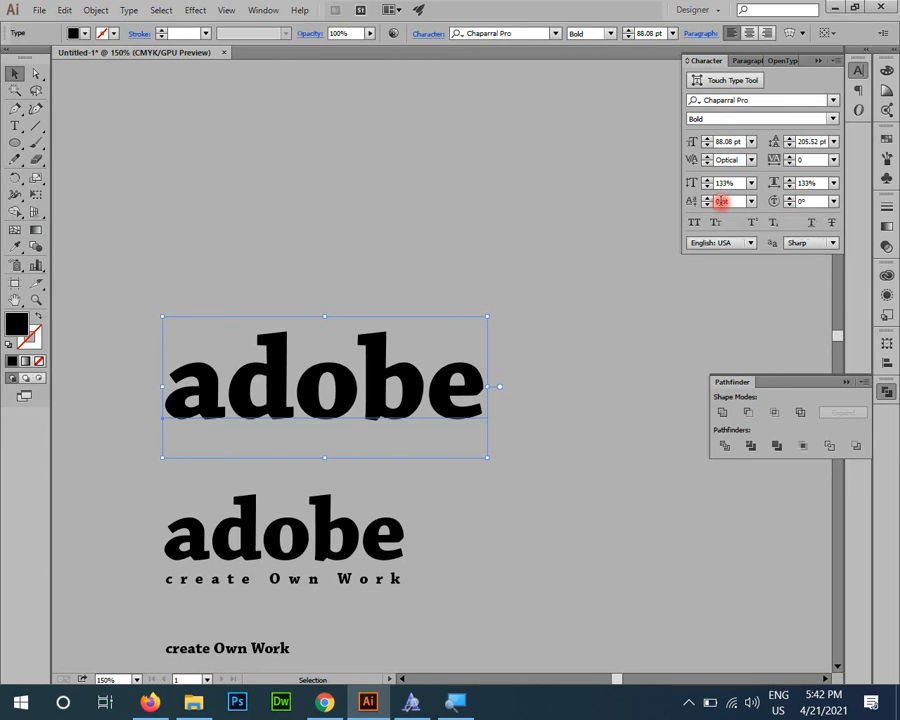
pyautogui.click(721, 201)
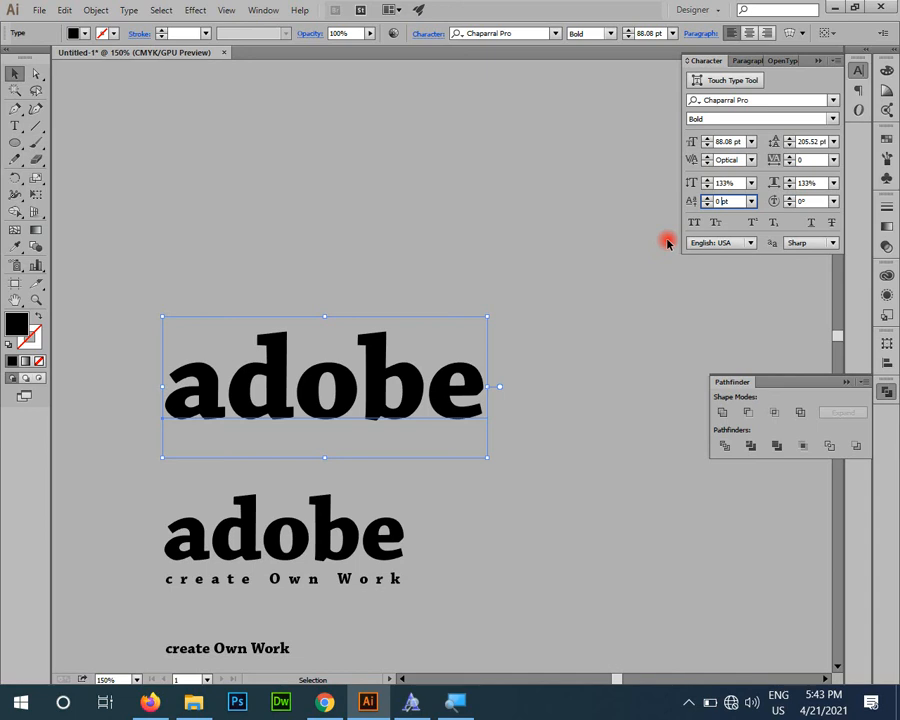
pyautogui.click(640, 526)
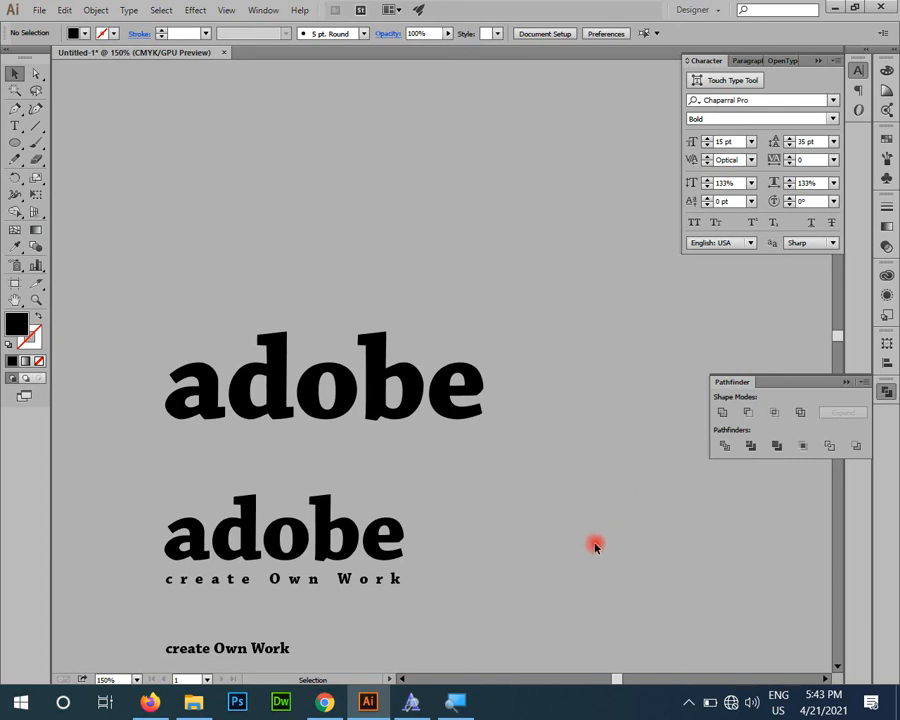
# Step: Try a 50 pt baseline shift on the upper "adobe" text and reset it to 0 pt
pyautogui.scroll(-3, 396, 540)
pyautogui.moveTo(280, 317); pyautogui.dragTo(376, 480)
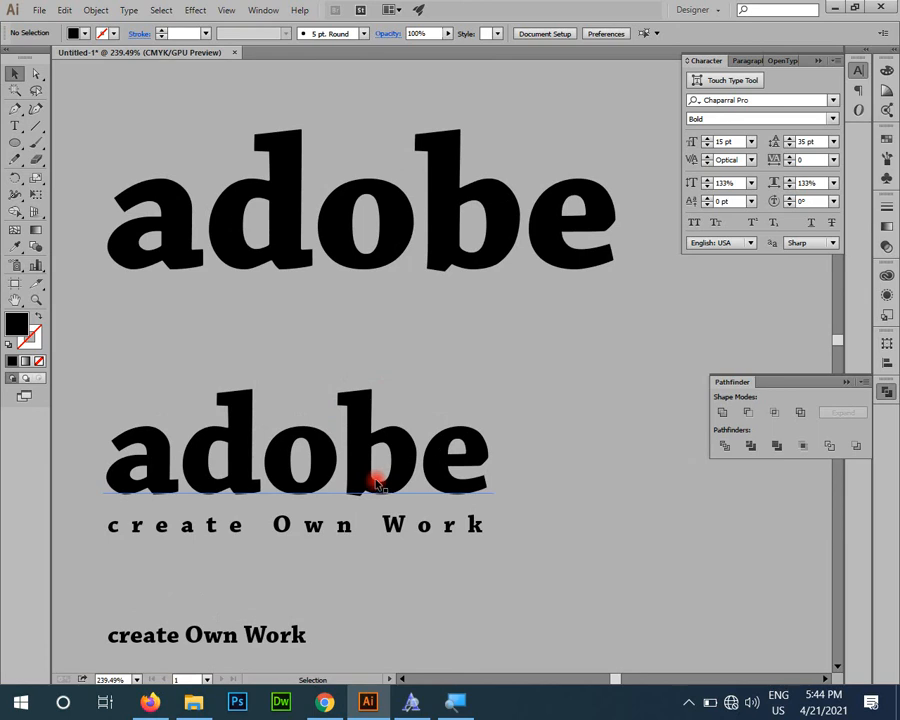
pyautogui.scroll(2, 406, 354)
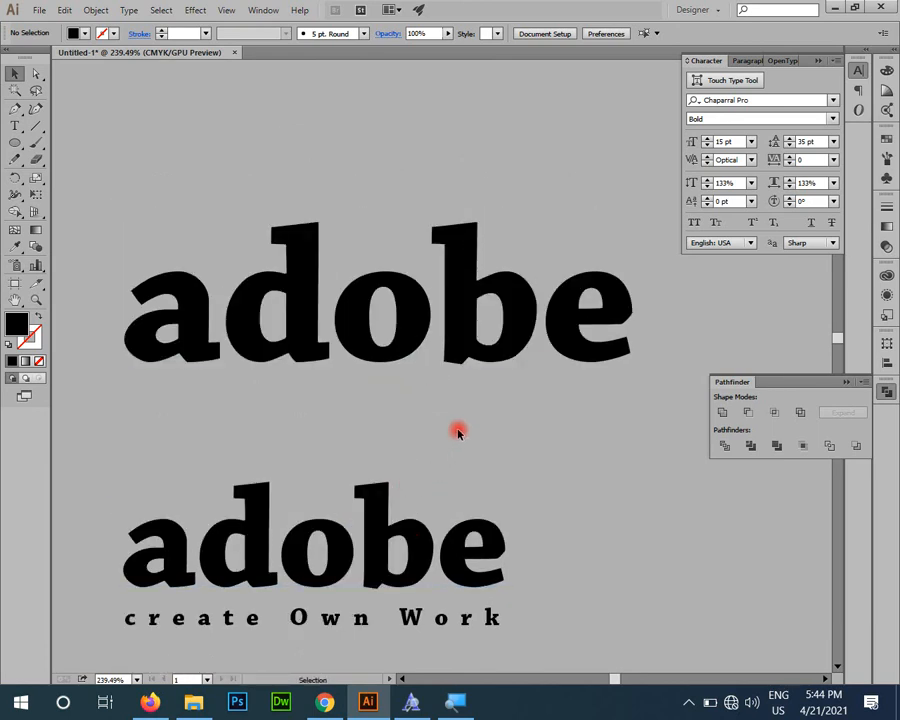
pyautogui.click(447, 357)
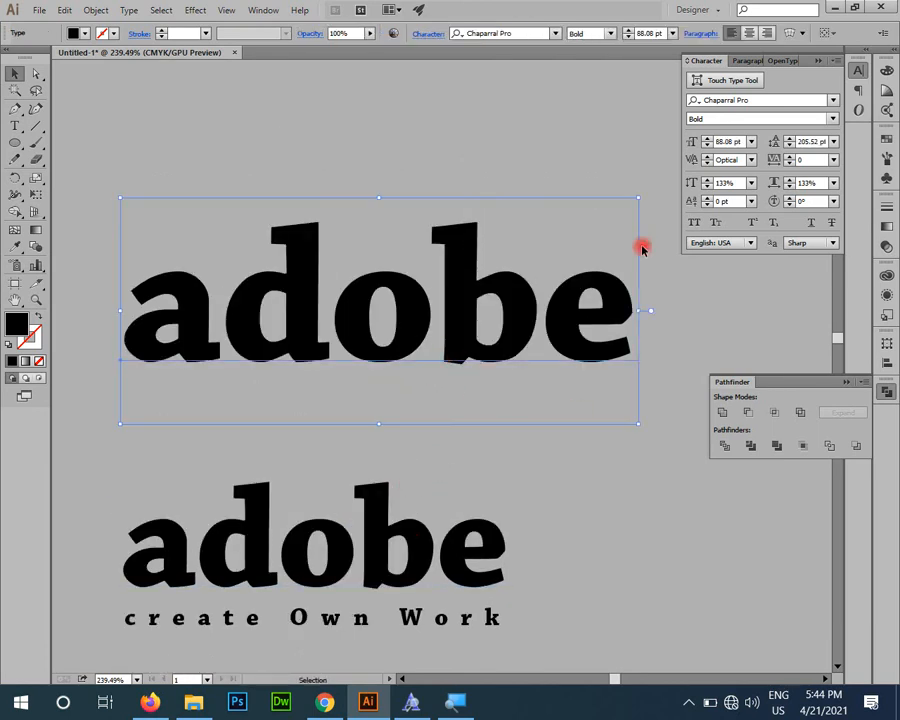
pyautogui.click(690, 202)
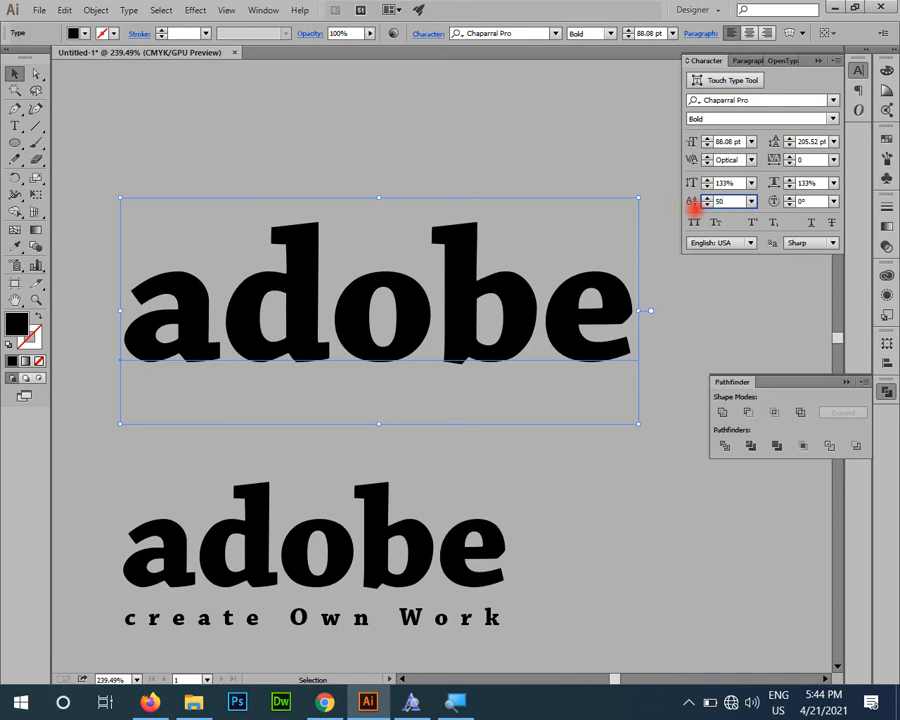
pyautogui.press('Return')
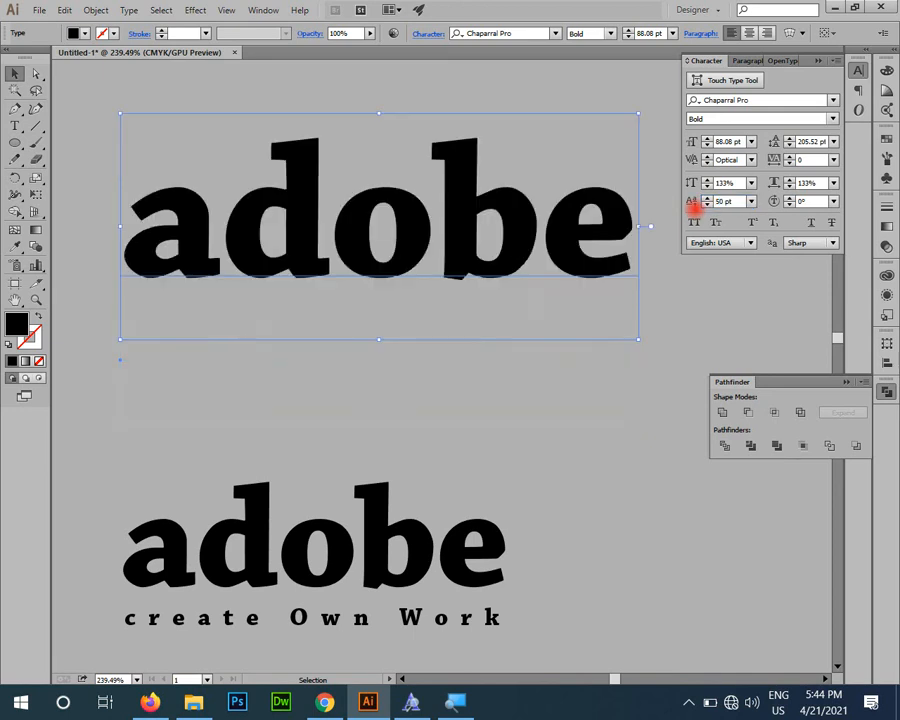
pyautogui.write('0')
pyautogui.press('Return')
# Step: Draw a black circle in the empty area above the "adobe" texts
pyautogui.hotkey('ctrl', '1')
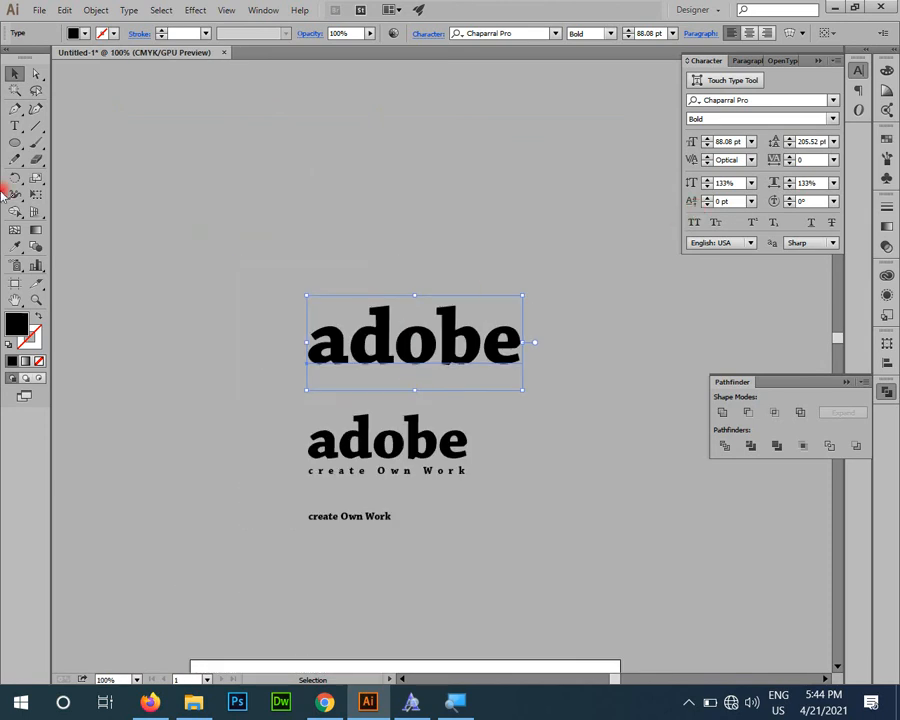
pyautogui.click(15, 143)
pyautogui.moveTo(268, 128); pyautogui.dragTo(432, 292)
# Step: Remove the script text that curves along the upper half of the red ring
pyautogui.press('space')
pyautogui.moveTo(364, 465); pyautogui.dragTo(320, 153)
pyautogui.moveTo(377, 511); pyautogui.dragTo(352, 340)
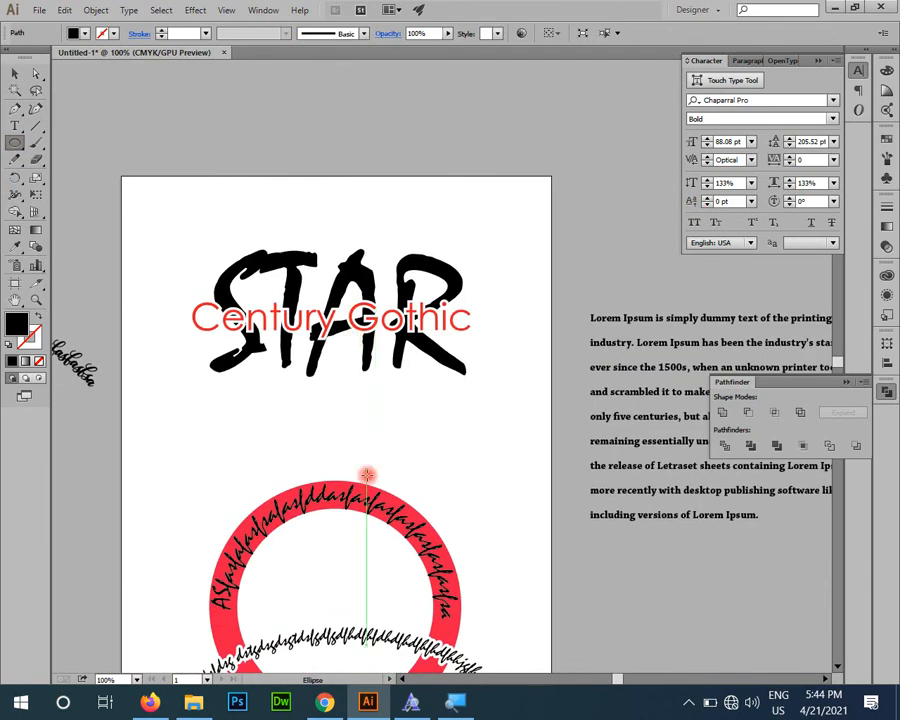
pyautogui.moveTo(364, 464); pyautogui.dragTo(352, 257)
pyautogui.press('v')
pyautogui.click(352, 303)
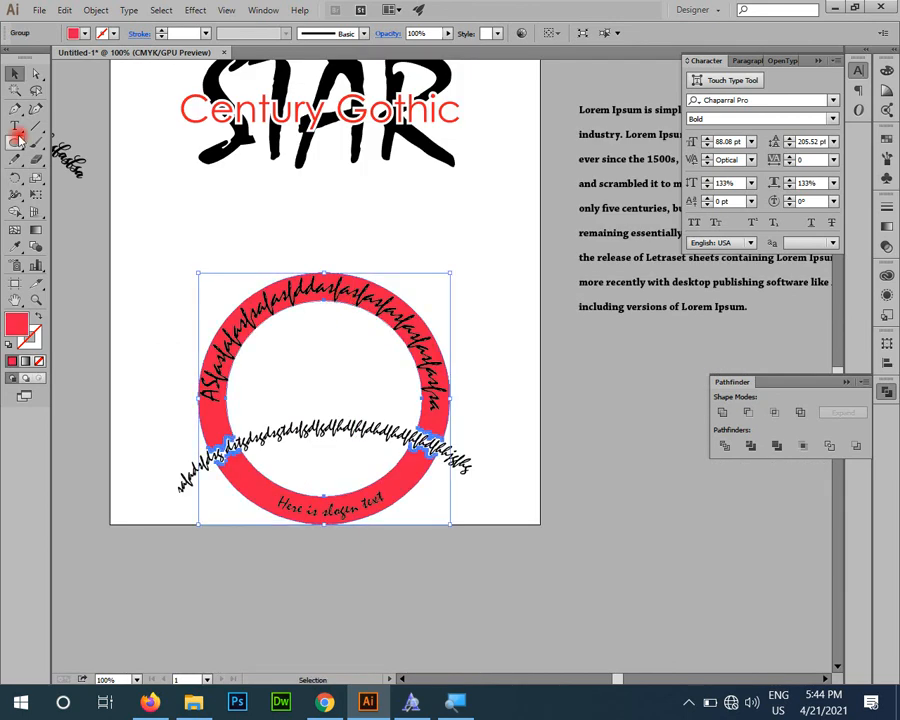
pyautogui.click(158, 244)
# Step: Draw a black circle slightly larger than the red ring's inner edge and center it on the ring
pyautogui.click(15, 142)
pyautogui.moveTo(230, 296); pyautogui.dragTo(435, 498)
pyautogui.press('z')
pyautogui.click(265, 335)
pyautogui.moveTo(361, 494); pyautogui.dragTo(371, 480)
pyautogui.press('v')
pyautogui.moveTo(352, 403); pyautogui.dragTo(354, 410)
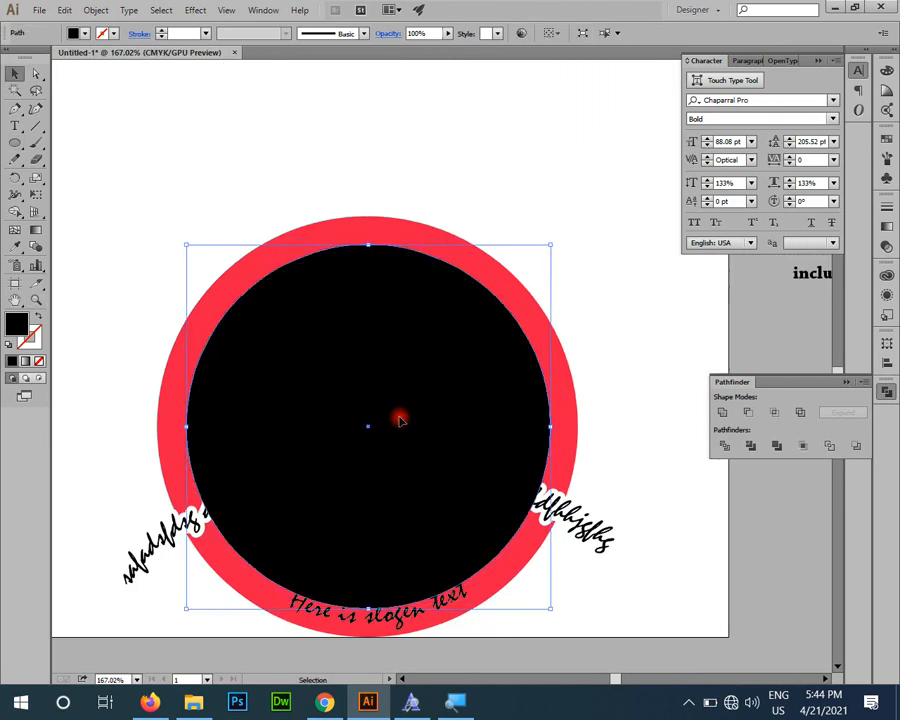
# Step: Add the path text "dgdsgdsfg" along the black circle's outline and set its font size to 12 pt
pyautogui.moveTo(20, 124); pyautogui.dragTo(70, 160)
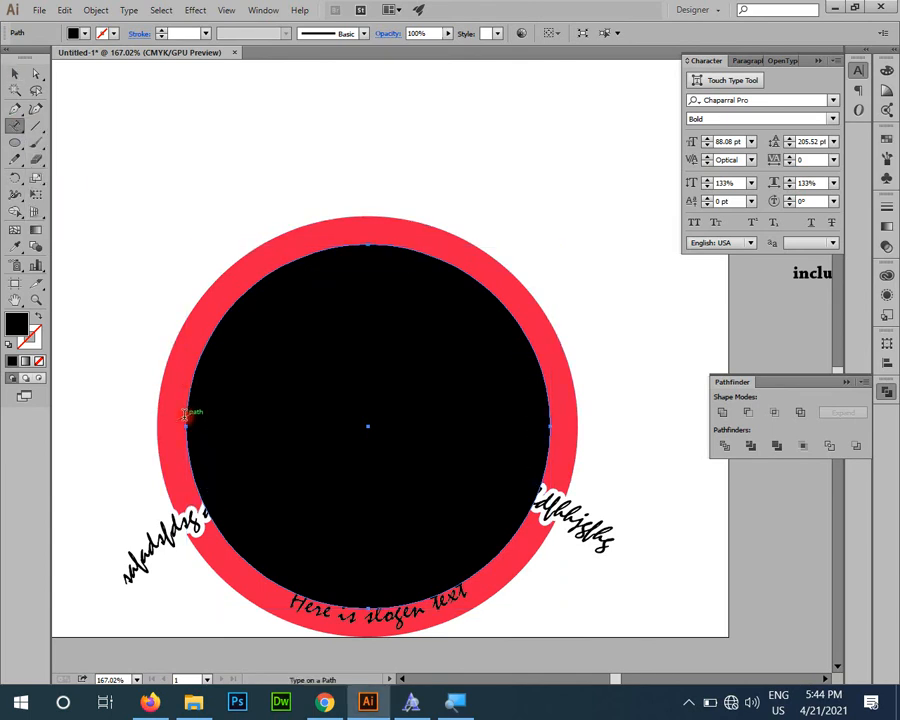
pyautogui.click(185, 415)
pyautogui.write('dgdsgdsfg')
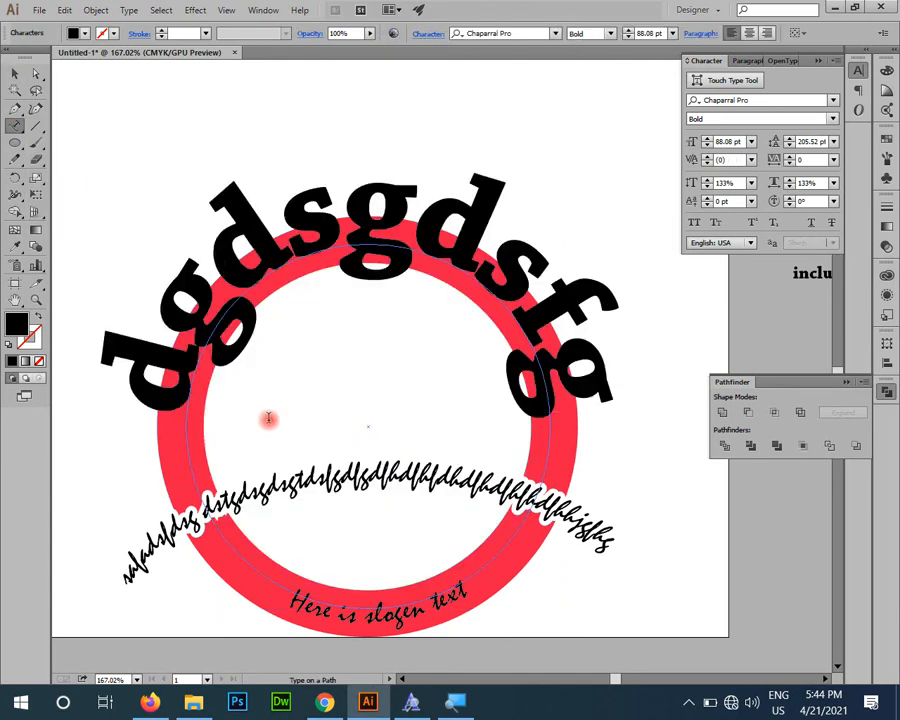
pyautogui.hotkey('ctrl', 'a')
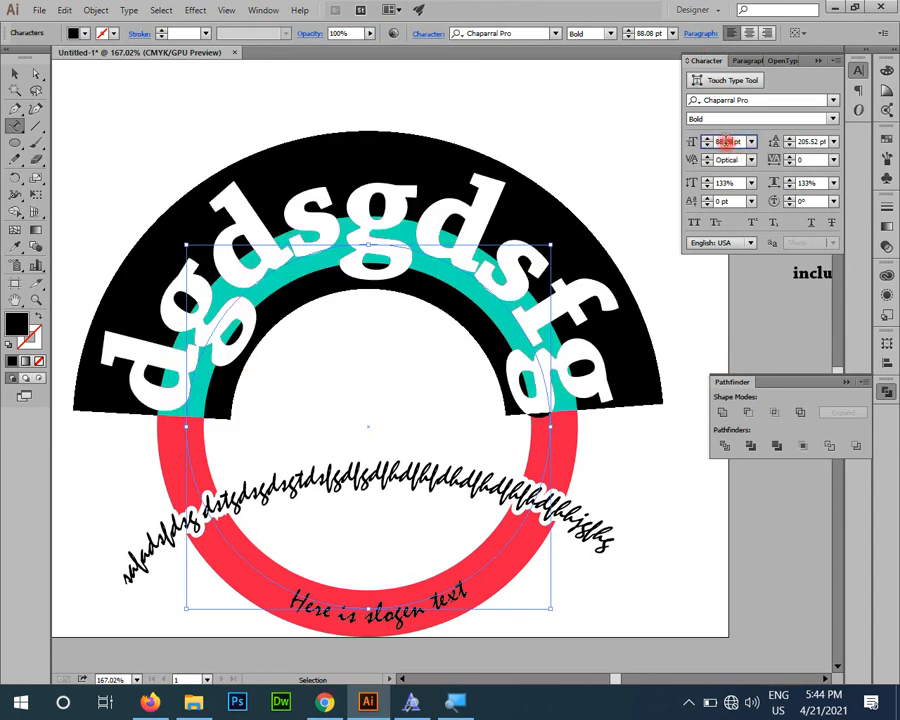
pyautogui.click(730, 141)
pyautogui.write('12 pt')
pyautogui.press('Return')
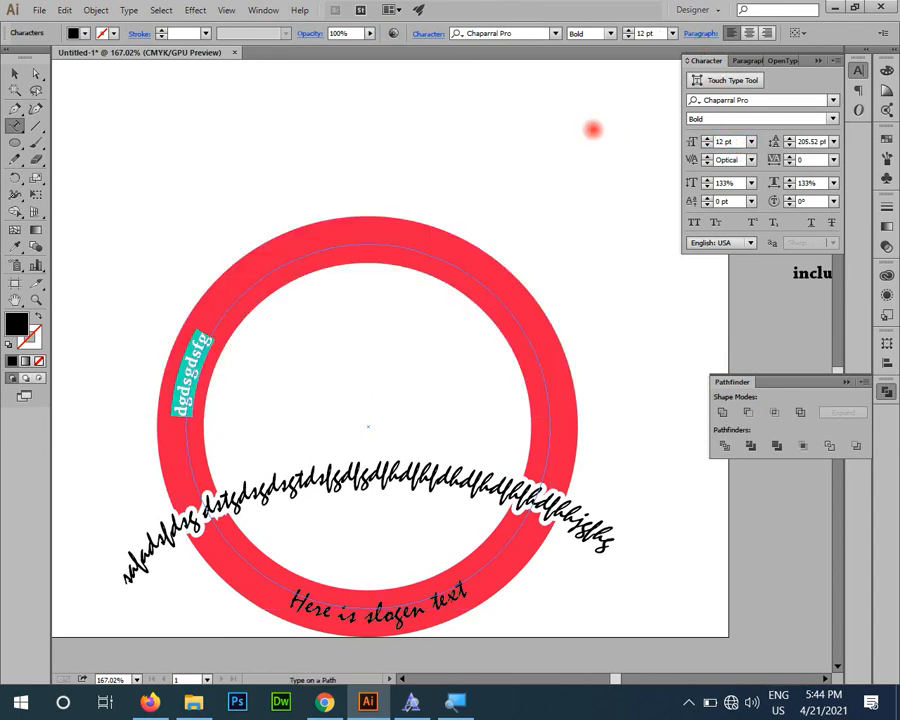
# Step: Duplicate the "dgdsgdsfg" characters repeatedly within the path text until they span the upper half of the ring
pyautogui.click(202, 336)
pyautogui.hotkey('ctrl', 'a')
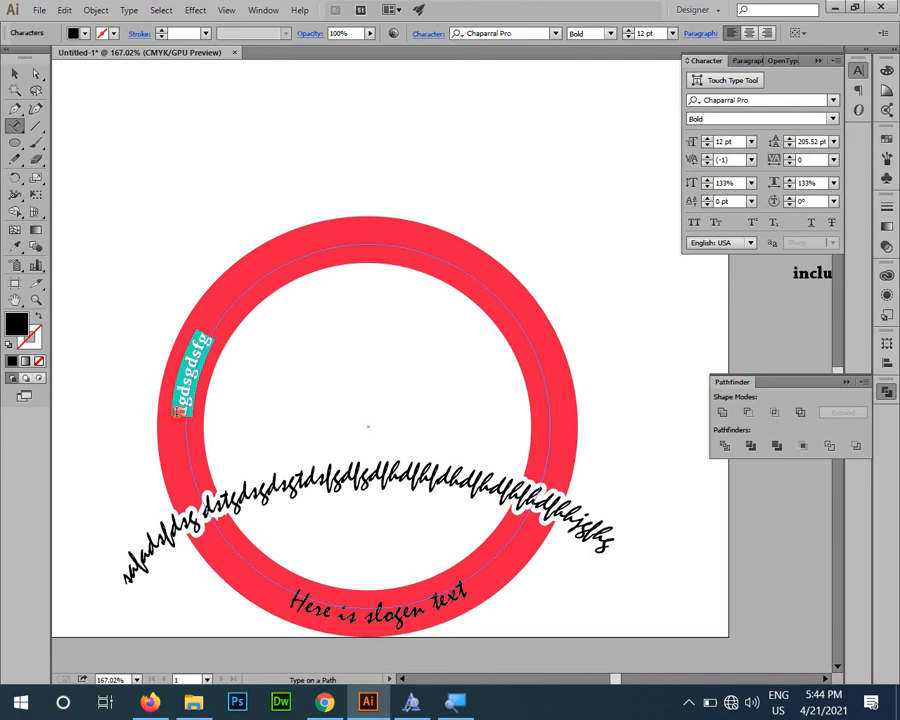
pyautogui.click(193, 370)
pyautogui.hotkey('ctrl', 'v')
pyautogui.hotkey('ctrl', 'v')
pyautogui.hotkey('ctrl', 'v')
pyautogui.hotkey('ctrl', 'v')
pyautogui.hotkey('ctrl', 'v')
pyautogui.hotkey('ctrl', 'v')
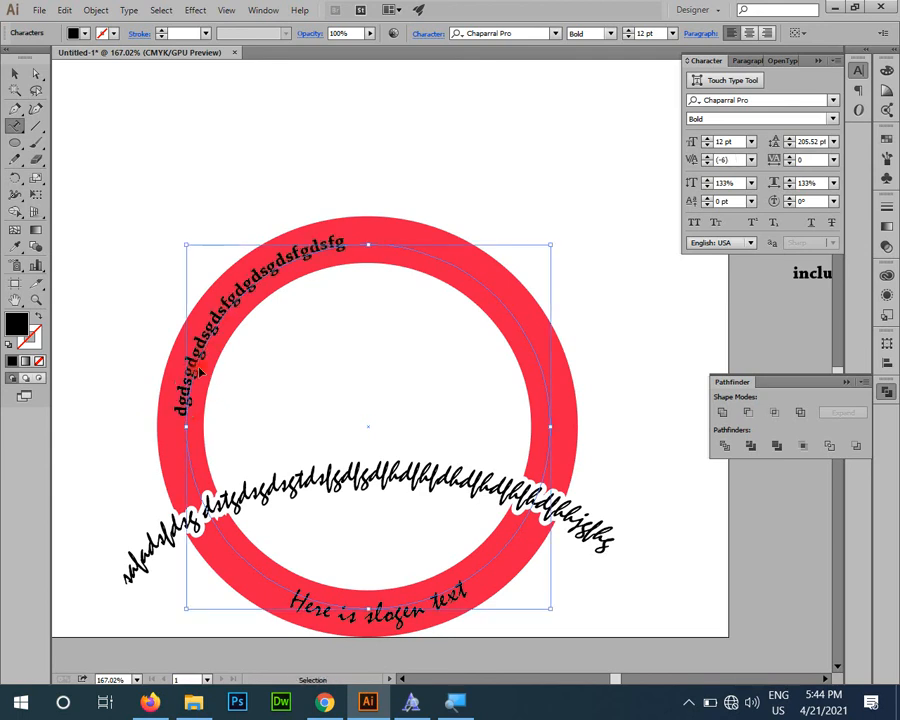
pyautogui.click(15, 74)
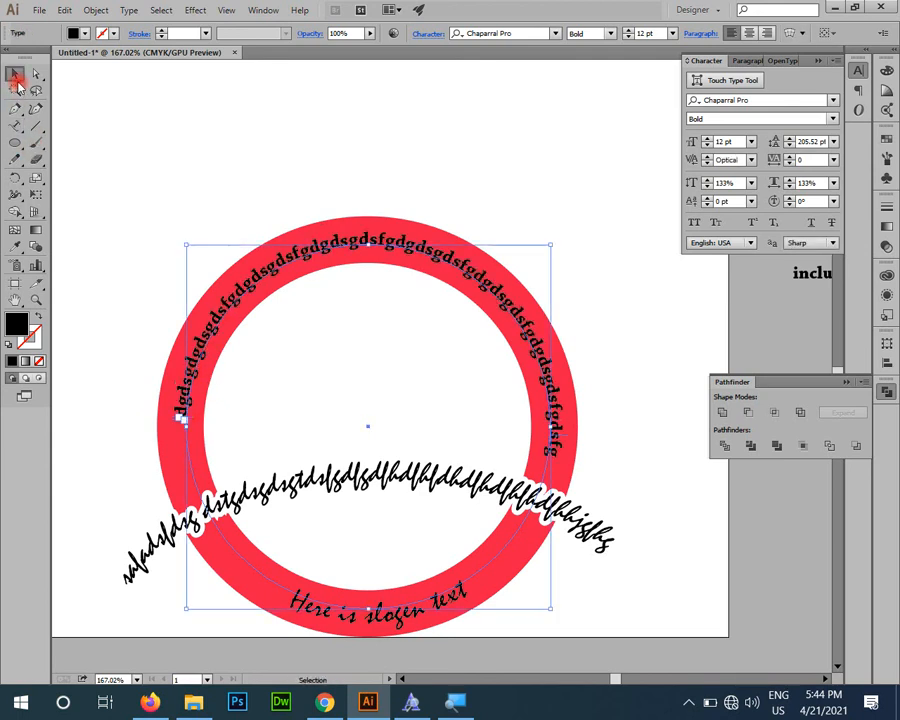
# Step: Move the ring text outward and inward by varying its baseline shift, ending at -1 pt
pyautogui.click(724, 203)
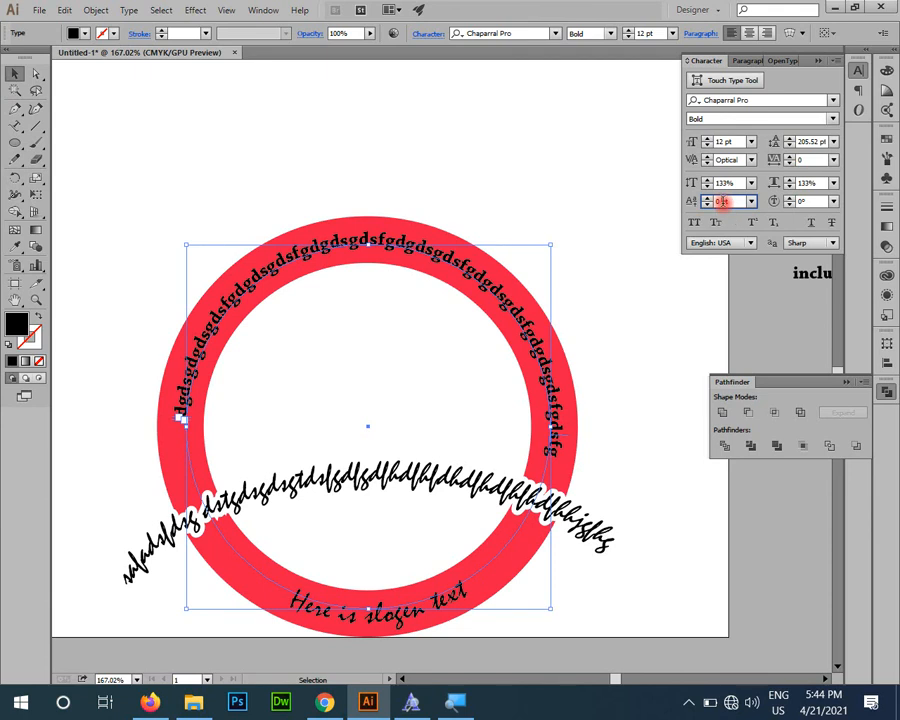
pyautogui.scroll(-4, 723, 202)
pyautogui.scroll(7, 723, 202)
pyautogui.scroll(4, 722, 202)
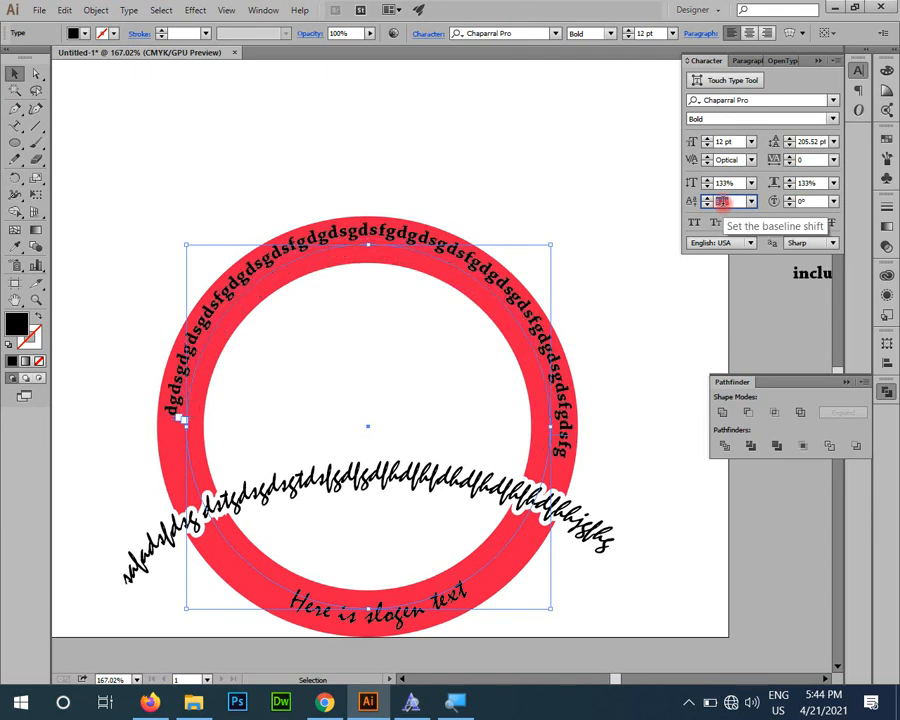
pyautogui.scroll(-4, 722, 202)
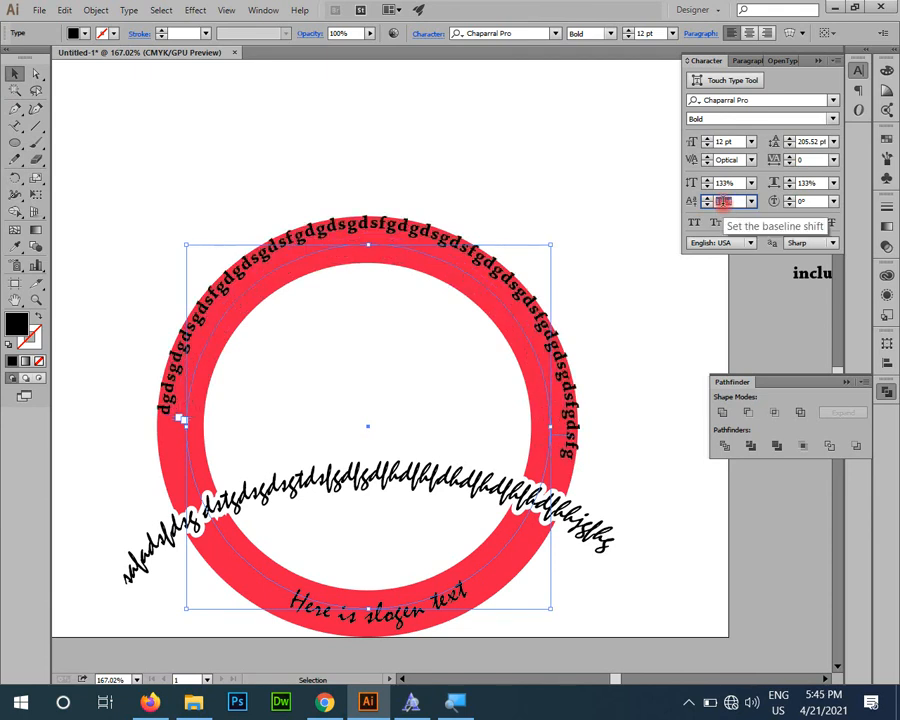
pyautogui.scroll(3, 722, 202)
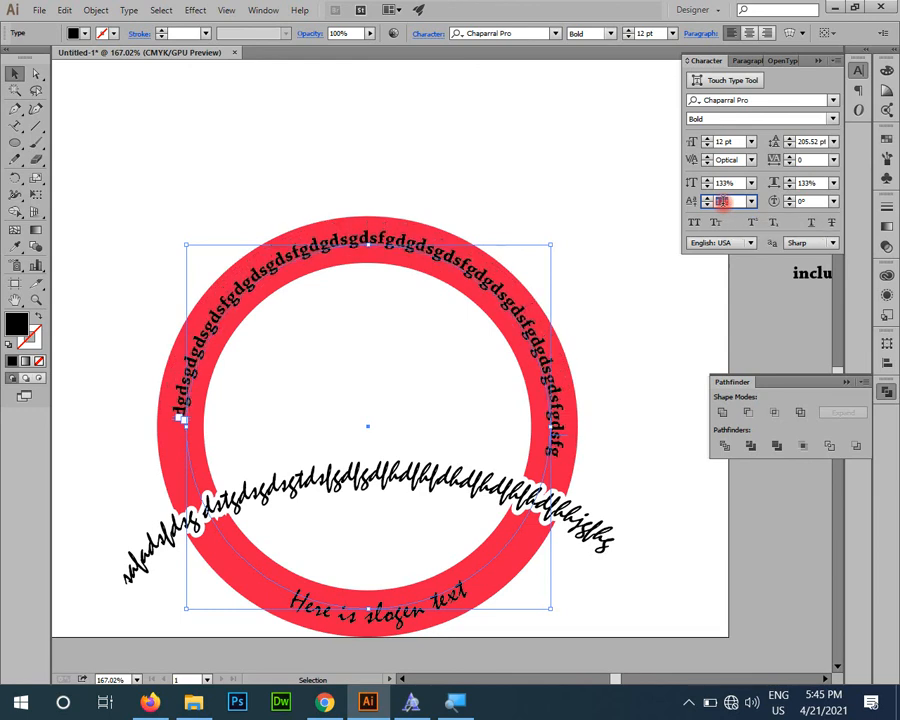
pyautogui.scroll(-4, 722, 202)
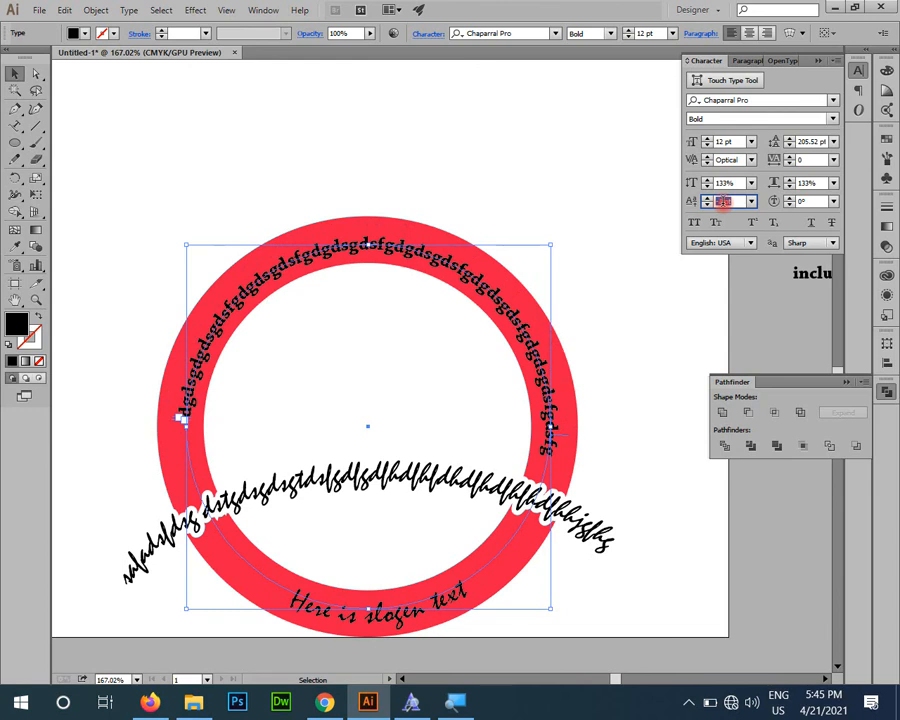
pyautogui.scroll(5, 722, 202)
pyautogui.scroll(-6, 722, 202)
pyautogui.scroll(3, 722, 202)
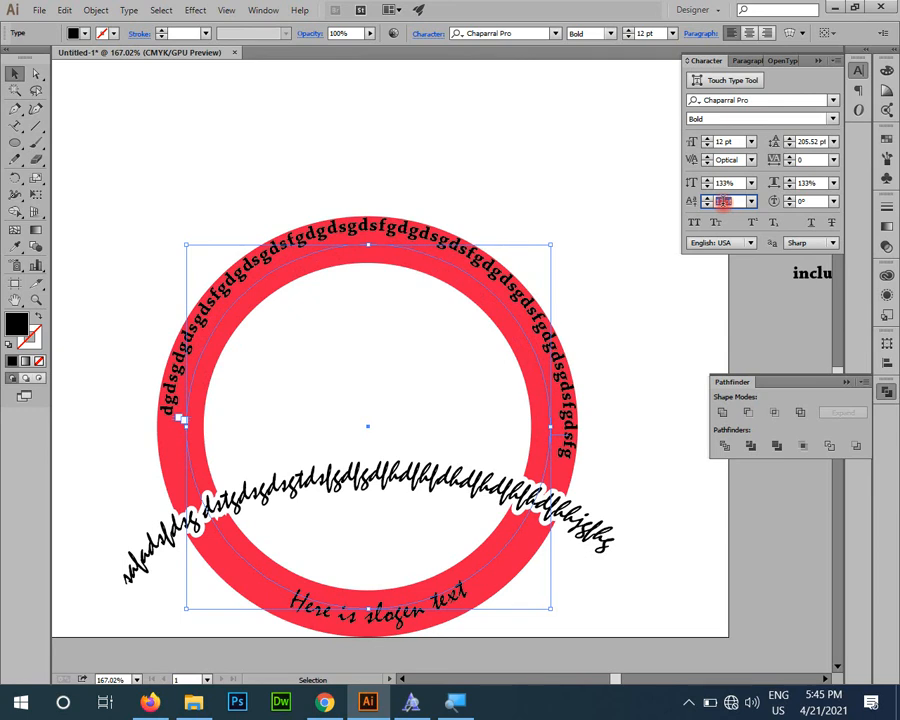
pyautogui.scroll(-5, 722, 202)
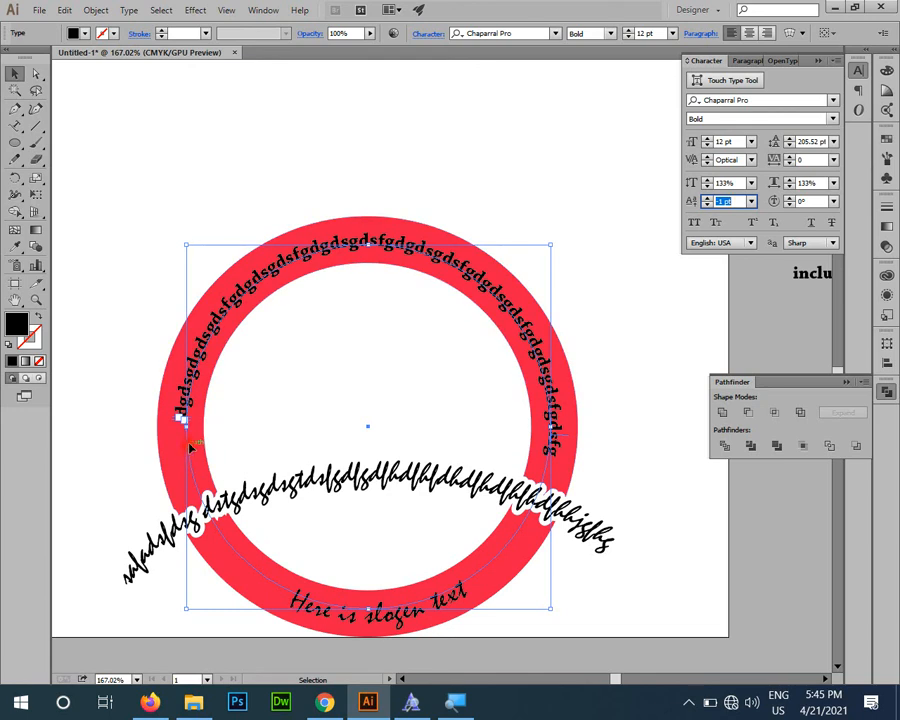
# Step: Widen the ring text's tracking to 100 and on to 200, and deselect it
pyautogui.click(773, 161)
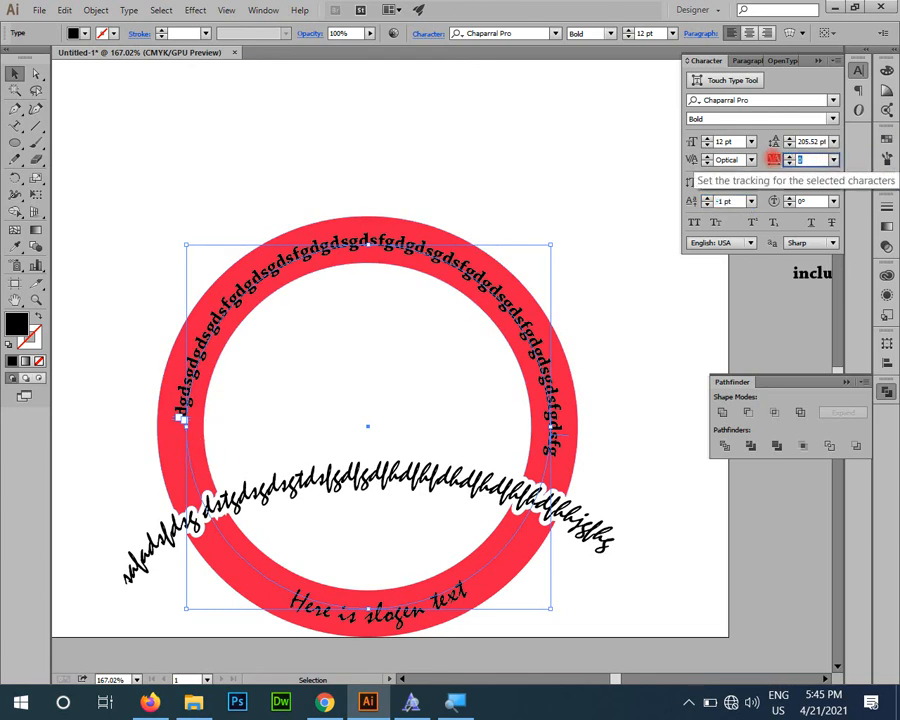
pyautogui.press('Return')
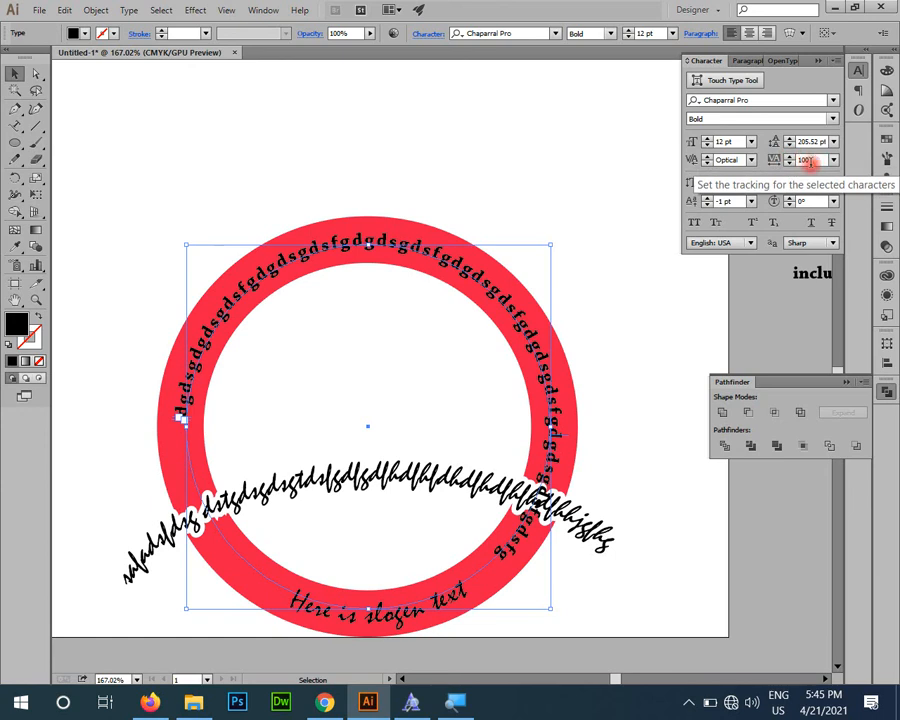
pyautogui.write('200')
pyautogui.press('Return')
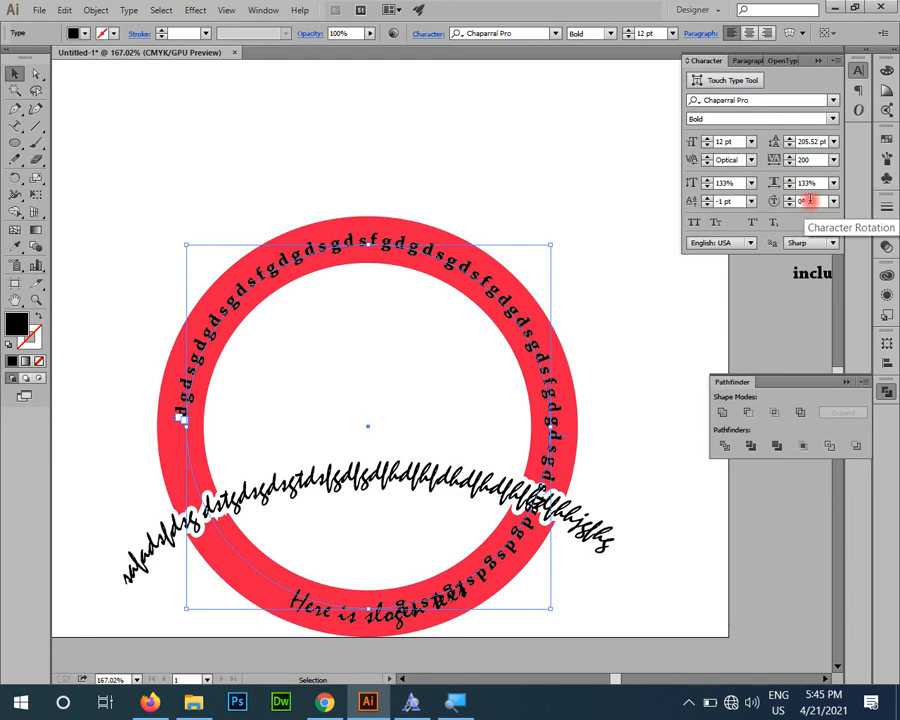
pyautogui.click(596, 170)
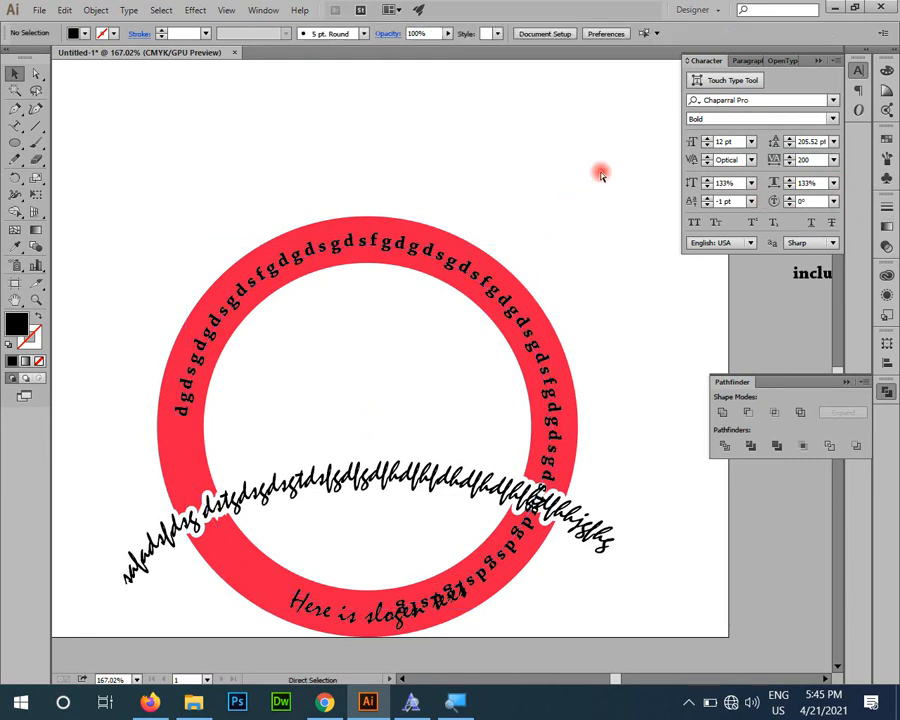
pyautogui.hotkey('ctrl', 'a')
pyautogui.click(601, 175)
# Step: Add the text "ASfads" between the STAR lettering and the red ring, and set its font to Bebas Neue Regular
pyautogui.moveTo(341, 202); pyautogui.dragTo(376, 384)
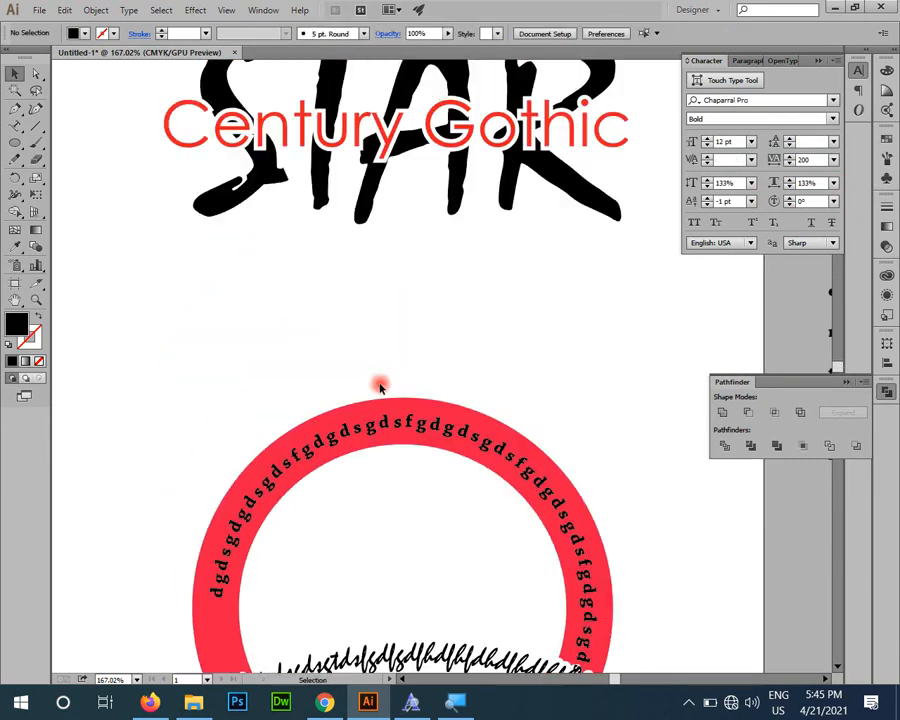
pyautogui.click(15, 126)
pyautogui.click(179, 306)
pyautogui.write('ASfads')
pyautogui.click(15, 73)
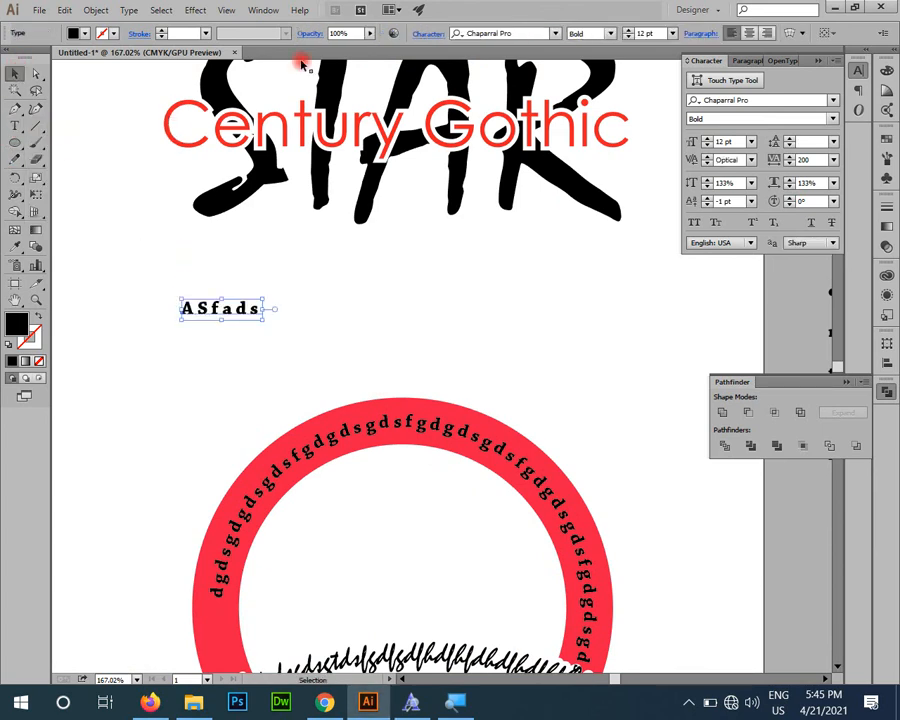
pyautogui.click(612, 35)
pyautogui.click(541, 35)
pyautogui.write('bebas')
pyautogui.press('Return')
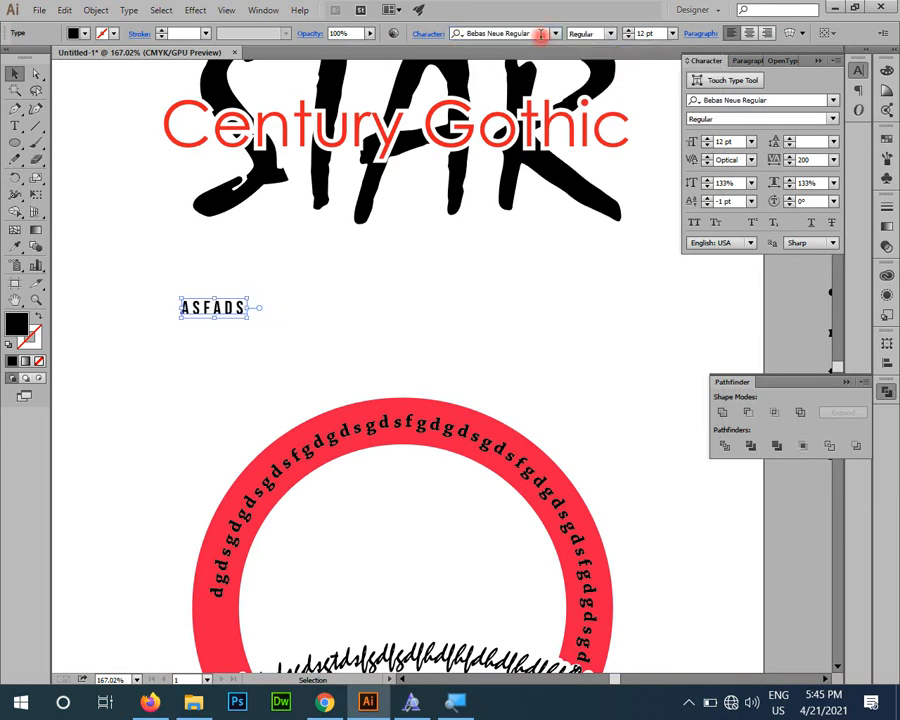
# Step: Enlarge the "ASfads" text to about 23 pt and set its character rotation to -10°
pyautogui.moveTo(248, 314); pyautogui.dragTo(307, 336)
pyautogui.click(612, 35)
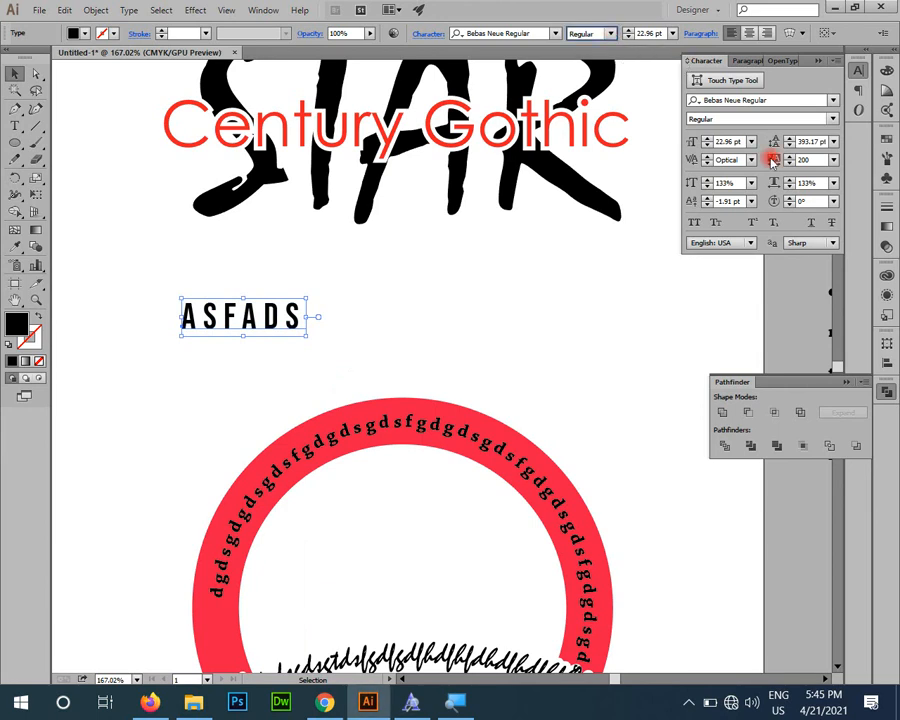
pyautogui.scroll(-10, 810, 201)
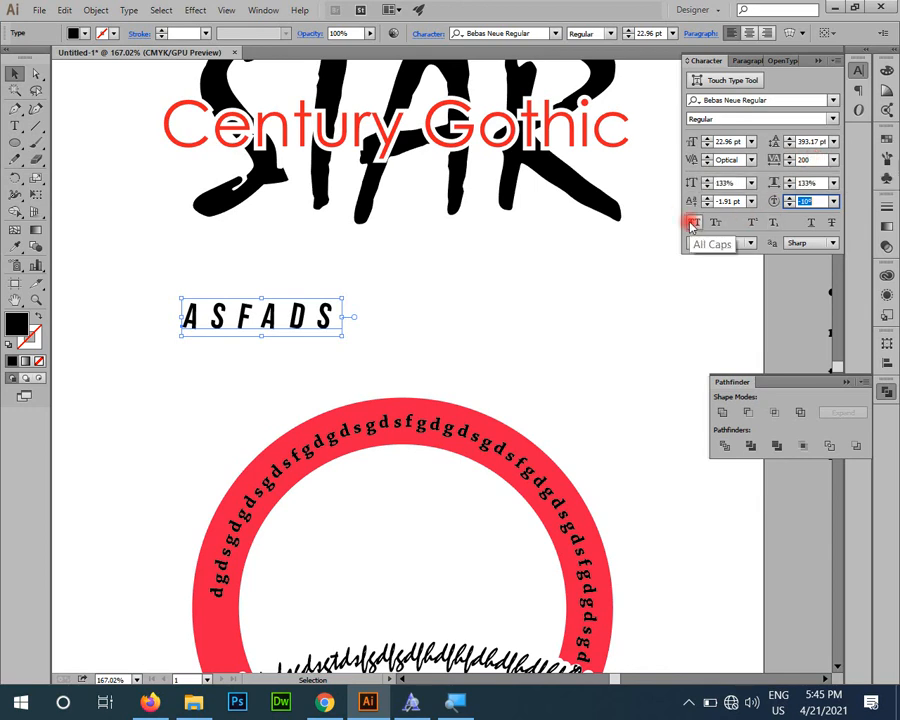
# Step: Apply All Caps to the characters "Lorem Ipsum is simply dumm" at the start of the Lorem Ipsum paragraph
pyautogui.click(607, 257)
pyautogui.press('space')
pyautogui.moveTo(534, 185); pyautogui.dragTo(317, 508)
pyautogui.click(391, 514)
pyautogui.press('space')
pyautogui.moveTo(407, 500); pyautogui.dragTo(108, 290)
pyautogui.doubleClick(372, 291)
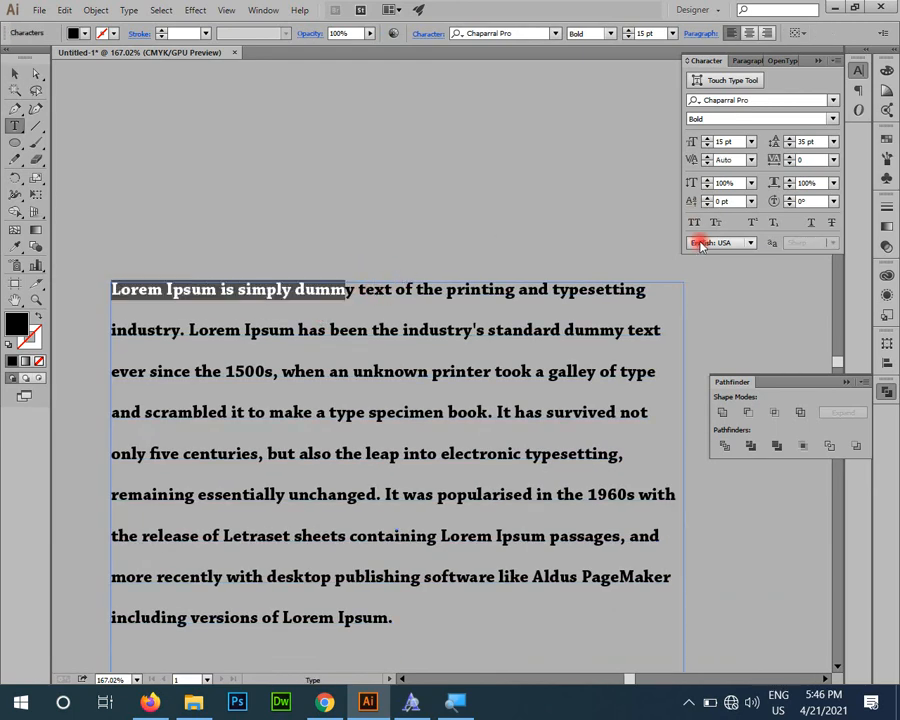
pyautogui.click(694, 222)
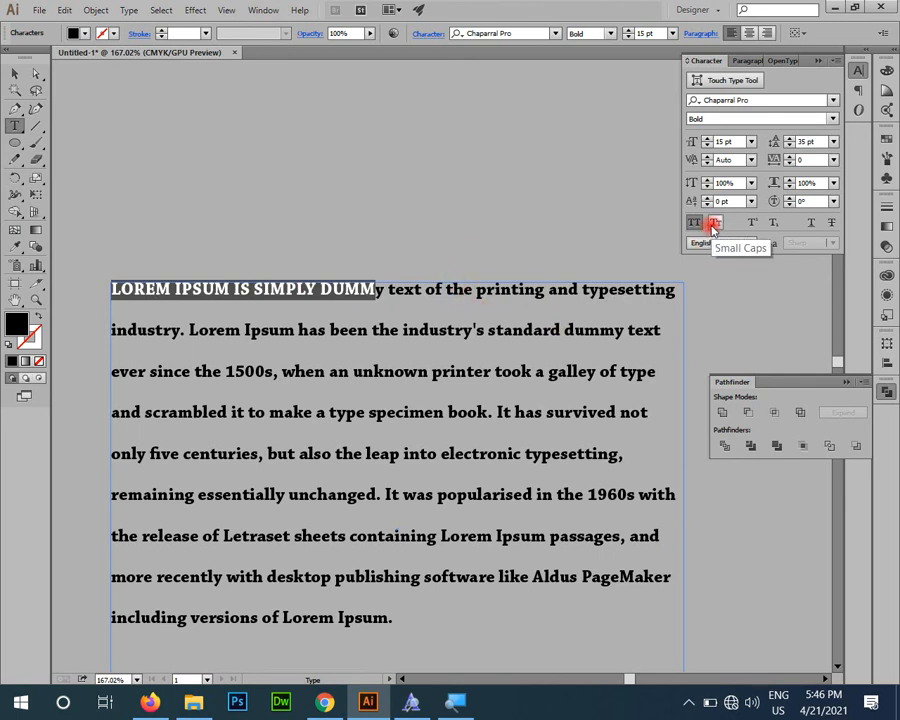
pyautogui.click(400, 332)
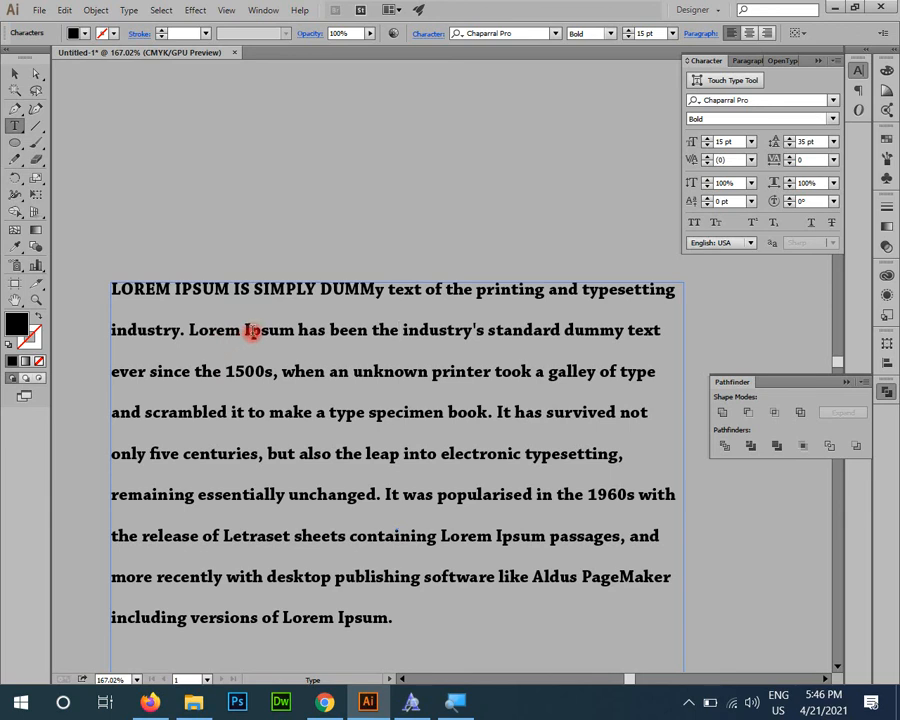
# Step: Capitalize the "p" in Ipsum, the first "e" in been and the "n" in industry on the paragraph's second line
pyautogui.moveTo(258, 333); pyautogui.dragTo(251, 333)
pyautogui.write('P')
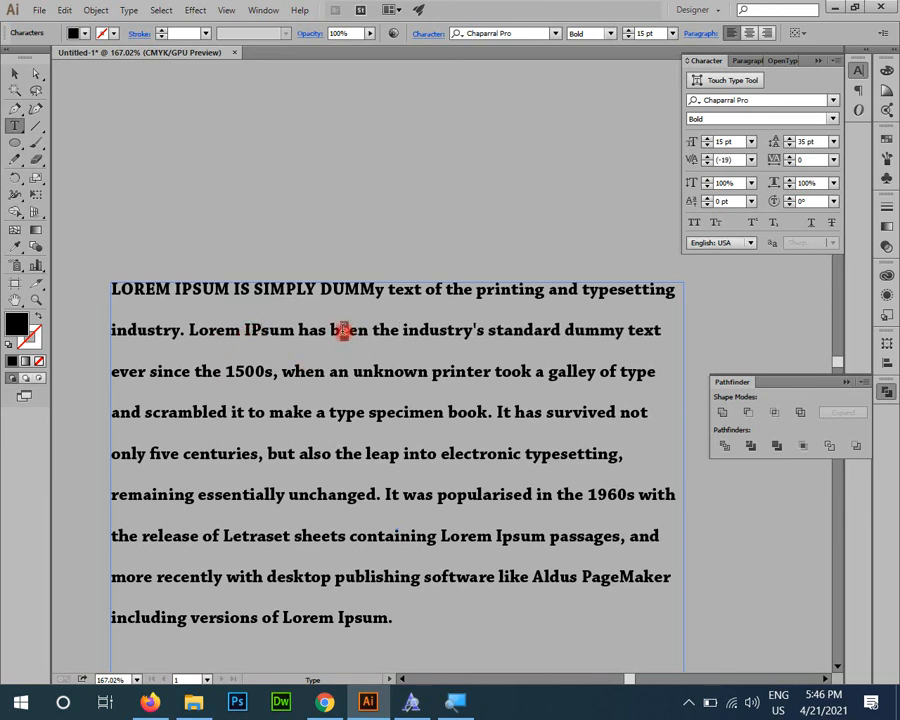
pyautogui.write('E')
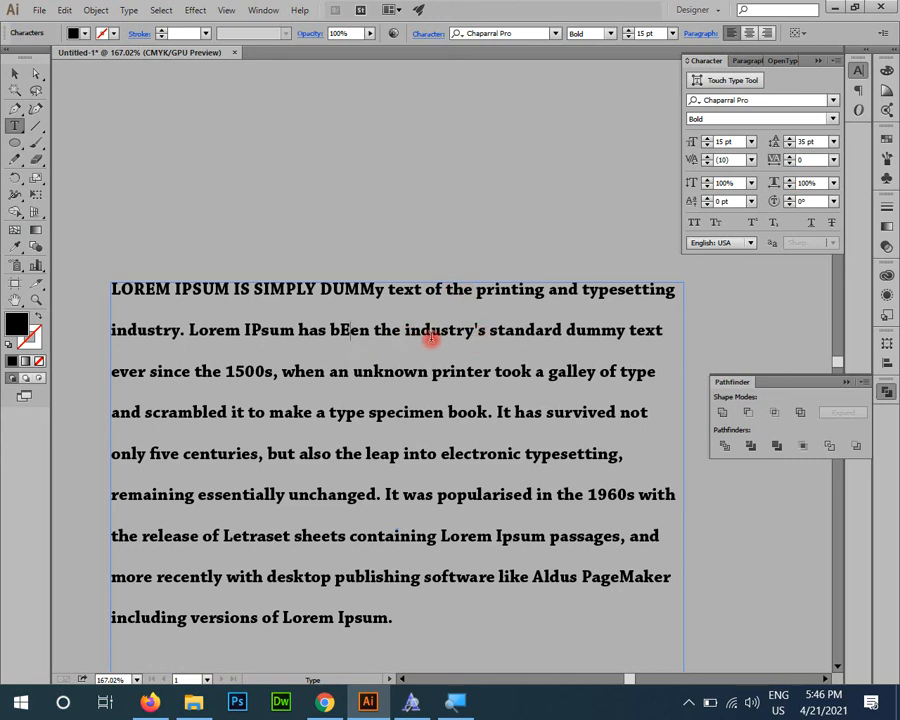
pyautogui.moveTo(421, 333); pyautogui.dragTo(412, 333)
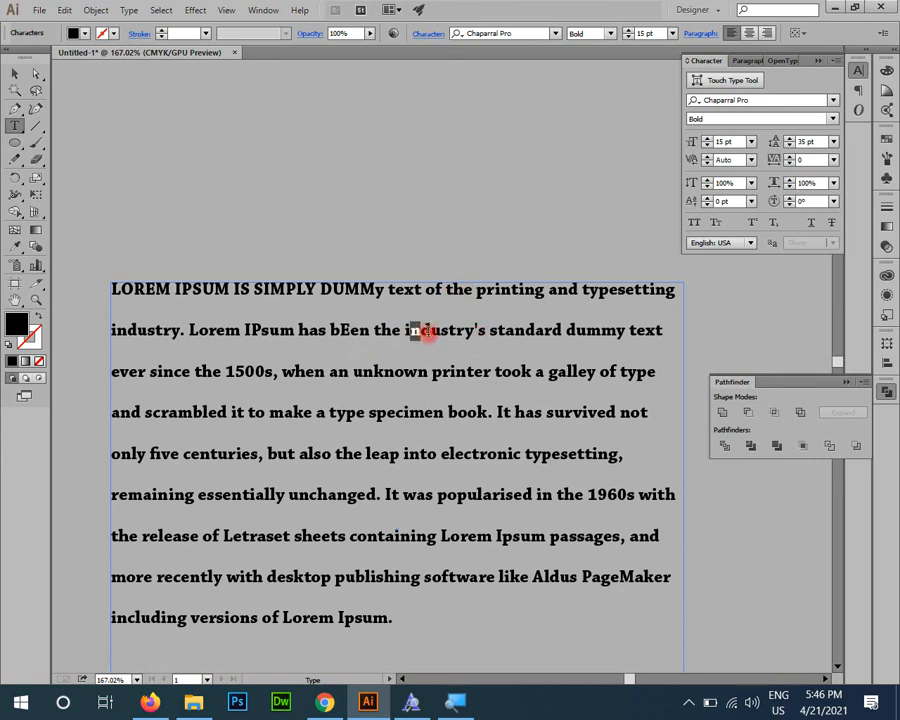
pyautogui.write('N')
# Step: Apply Small Caps to the characters "Lorem IPsum has bEen the iNdustry" on the paragraph's second line
pyautogui.moveTo(189, 330); pyautogui.dragTo(477, 330)
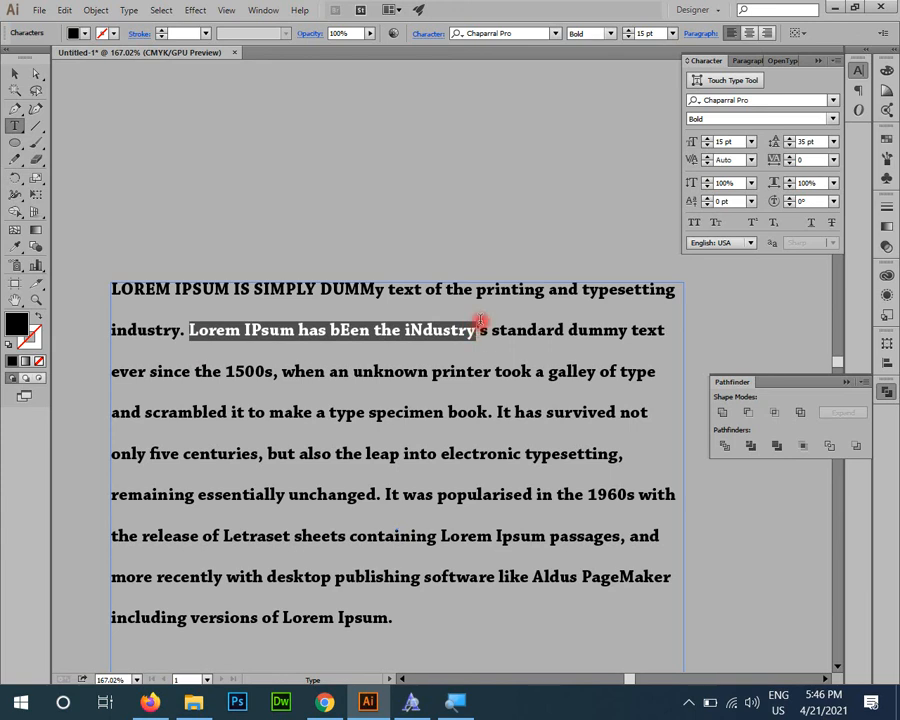
pyautogui.click(716, 226)
pyautogui.click(440, 335)
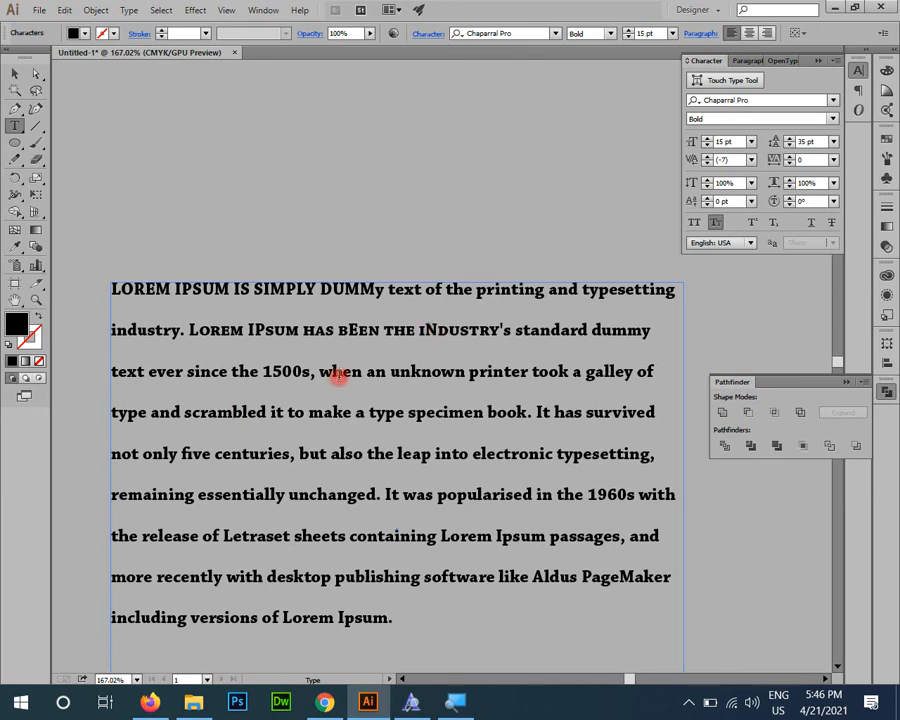
# Step: Make the "5" in "1500s" superscript and its trailing "s" subscript
pyautogui.scroll(-1, 340, 395)
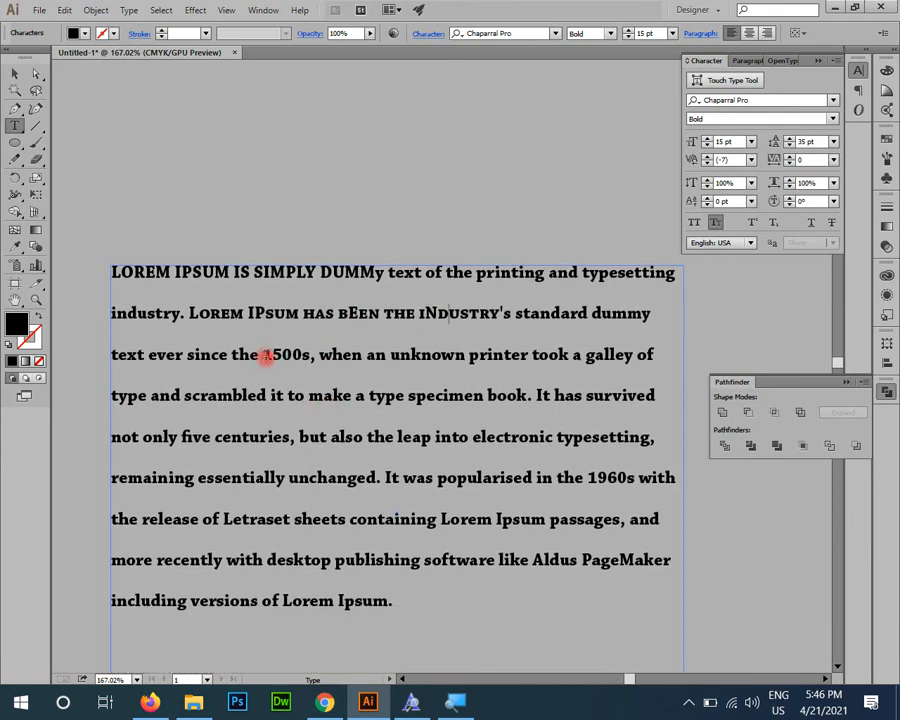
pyautogui.click(752, 222)
pyautogui.click(281, 355)
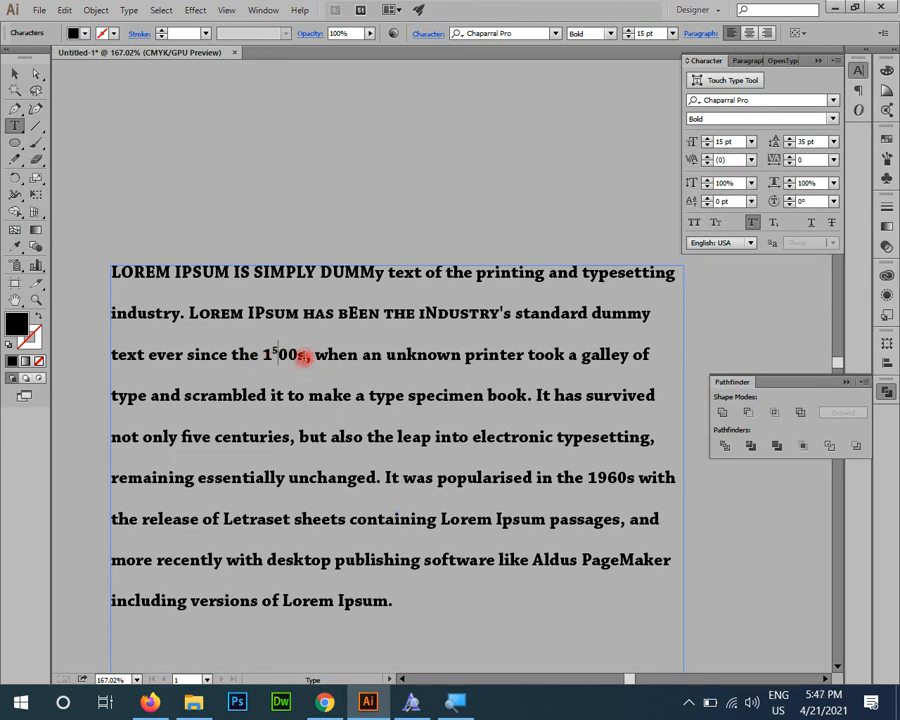
pyautogui.moveTo(297, 356); pyautogui.dragTo(307, 356)
pyautogui.click(773, 222)
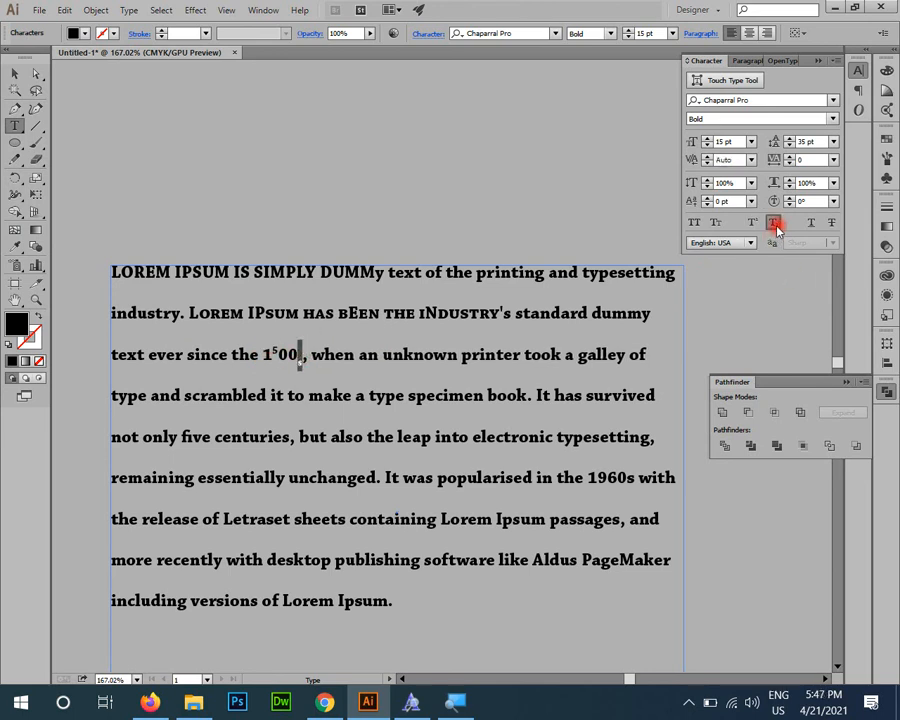
pyautogui.click(413, 478)
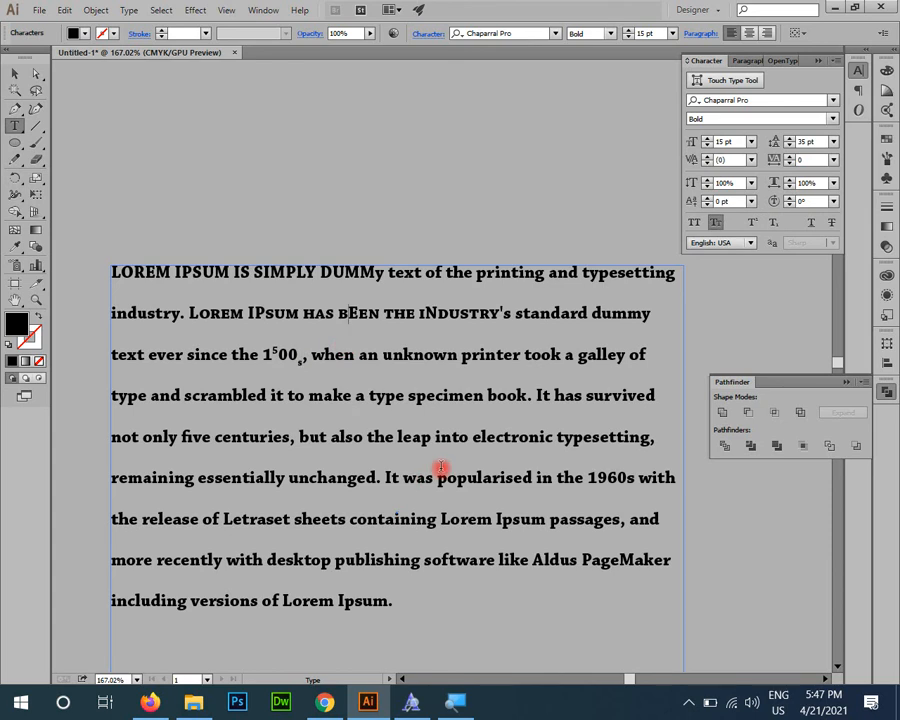
# Step: Underline "nknown printer took", strike through "mbled it to make a type specimen", and deselect the paragraph
pyautogui.moveTo(391, 356); pyautogui.dragTo(562, 360)
pyautogui.click(811, 222)
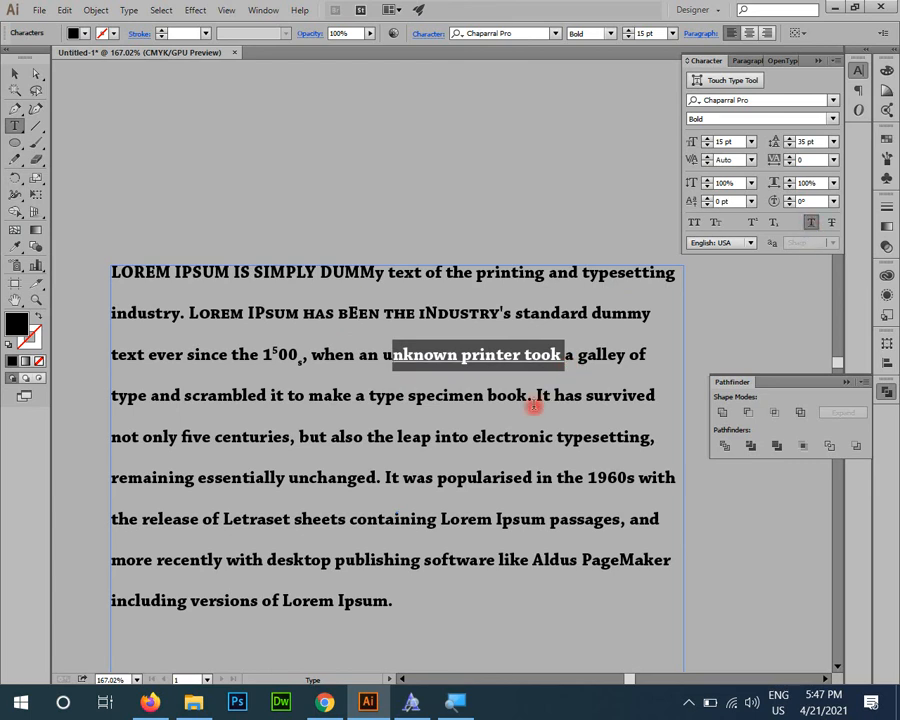
pyautogui.moveTo(486, 398); pyautogui.dragTo(217, 396)
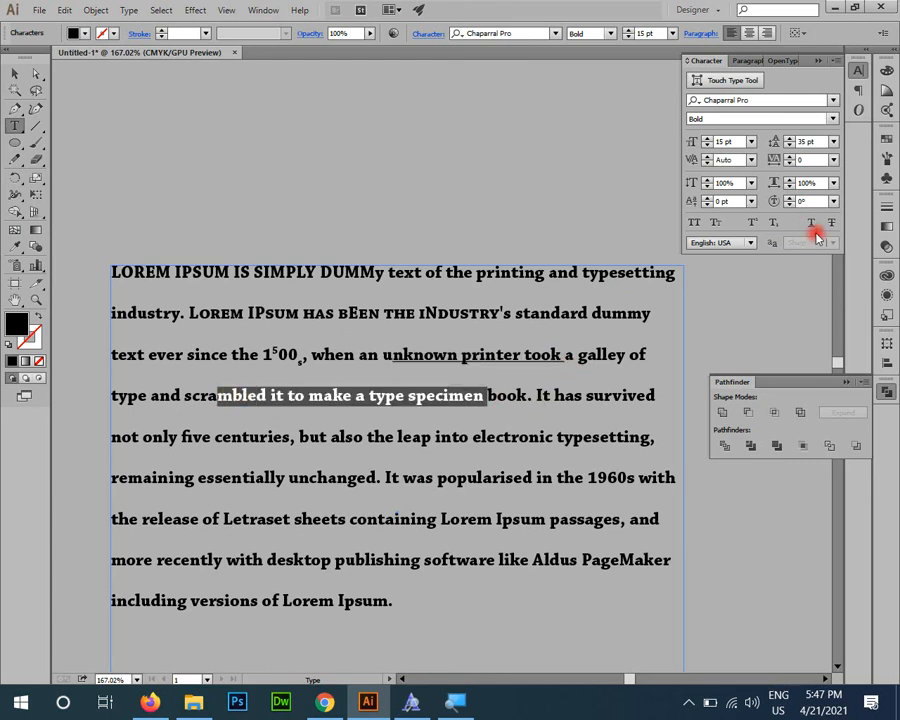
pyautogui.click(829, 222)
pyautogui.click(12, 74)
pyautogui.click(427, 222)
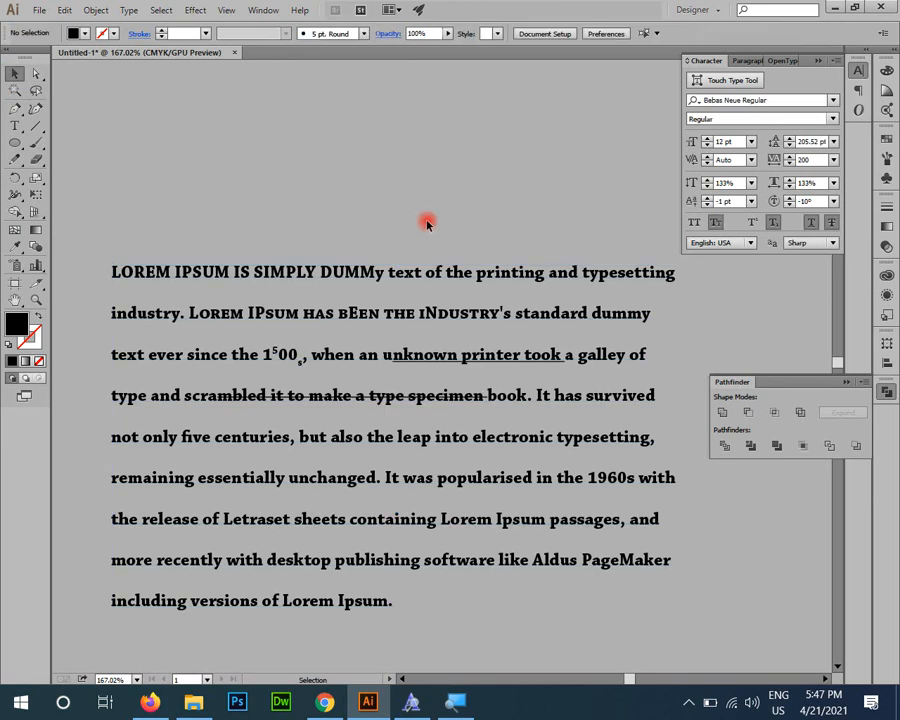
pyautogui.press('z')
pyautogui.moveTo(304, 270); pyautogui.dragTo(357, 378)
pyautogui.press('v')
pyautogui.moveTo(428, 498); pyautogui.dragTo(517, 457)
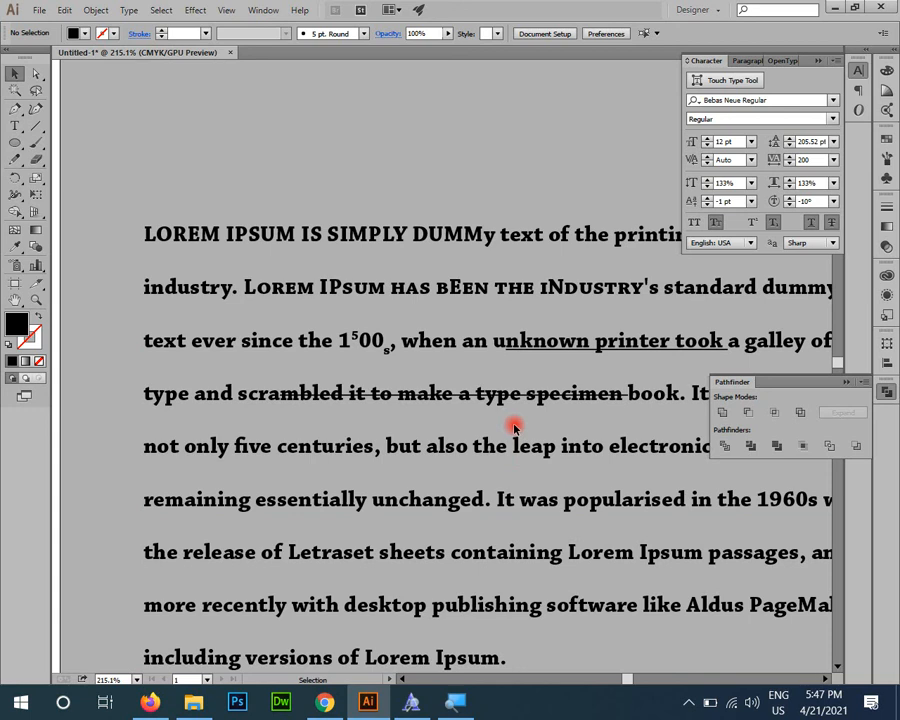
pyautogui.hotkey('ctrl', '0')
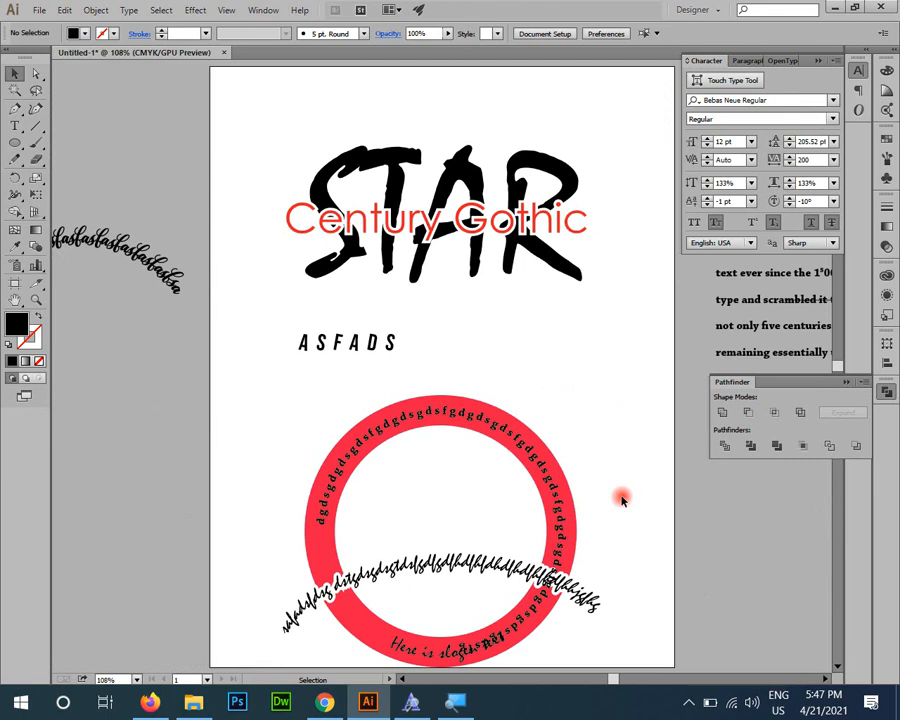
pyautogui.press('super+d')
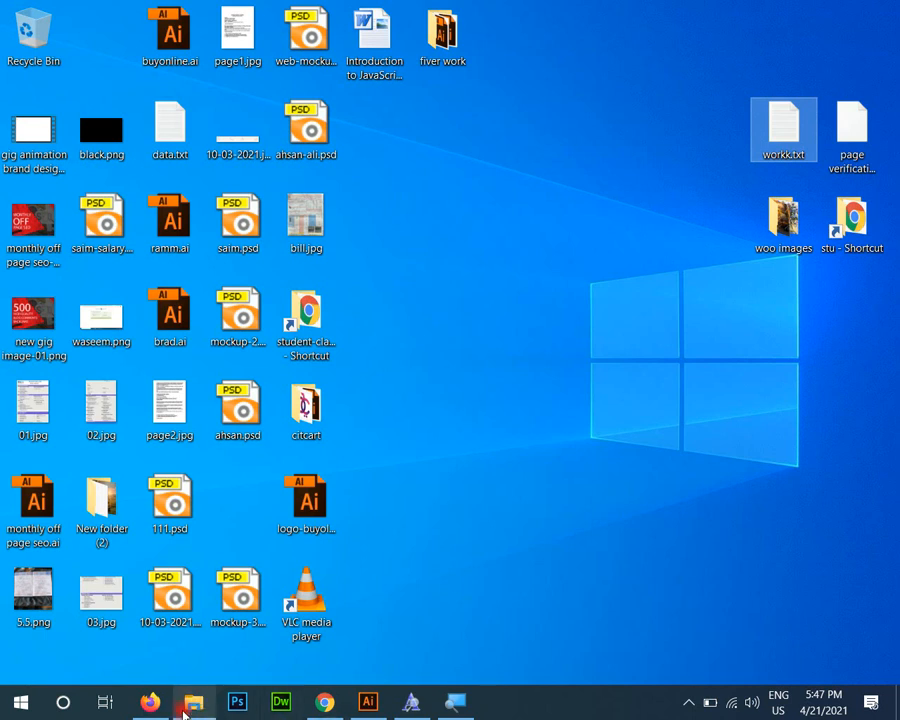
pyautogui.click(689, 703)
pyautogui.click(709, 703)
pyautogui.click(549, 445)
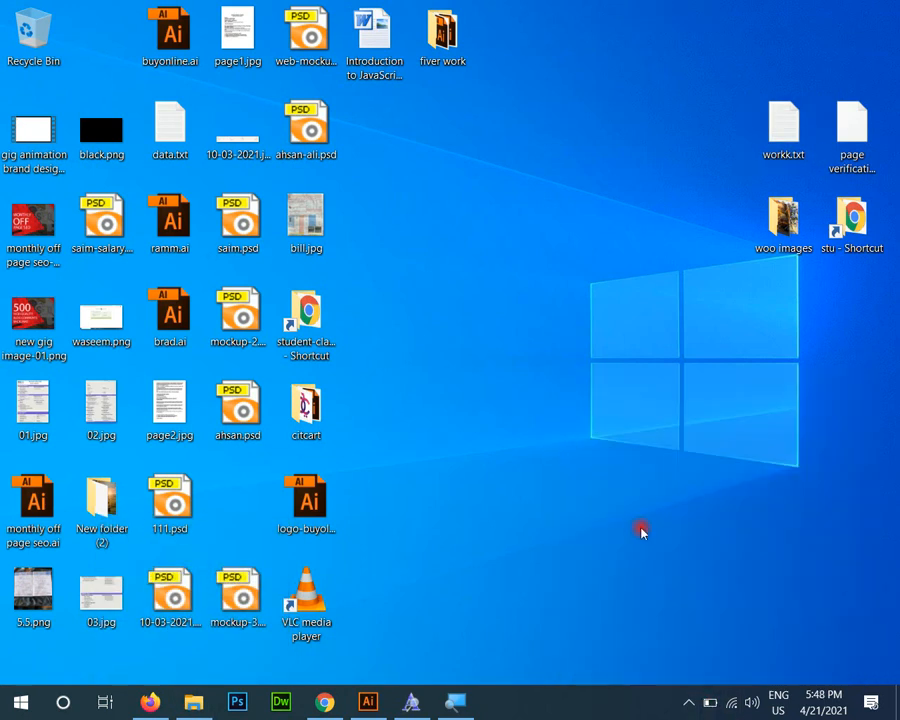
pyautogui.click(688, 702)
pyautogui.click(656, 634)
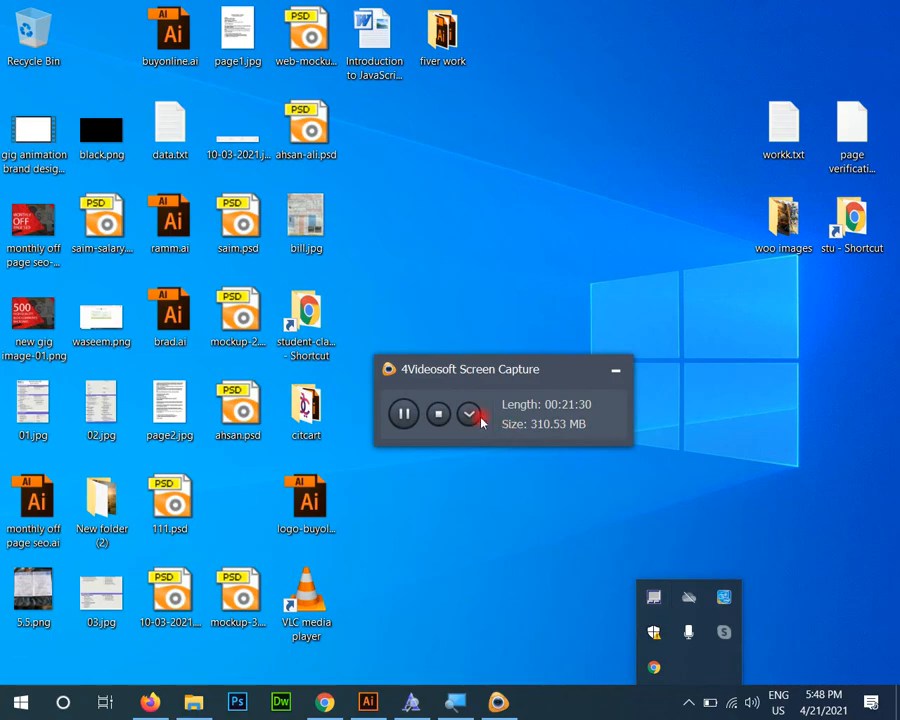